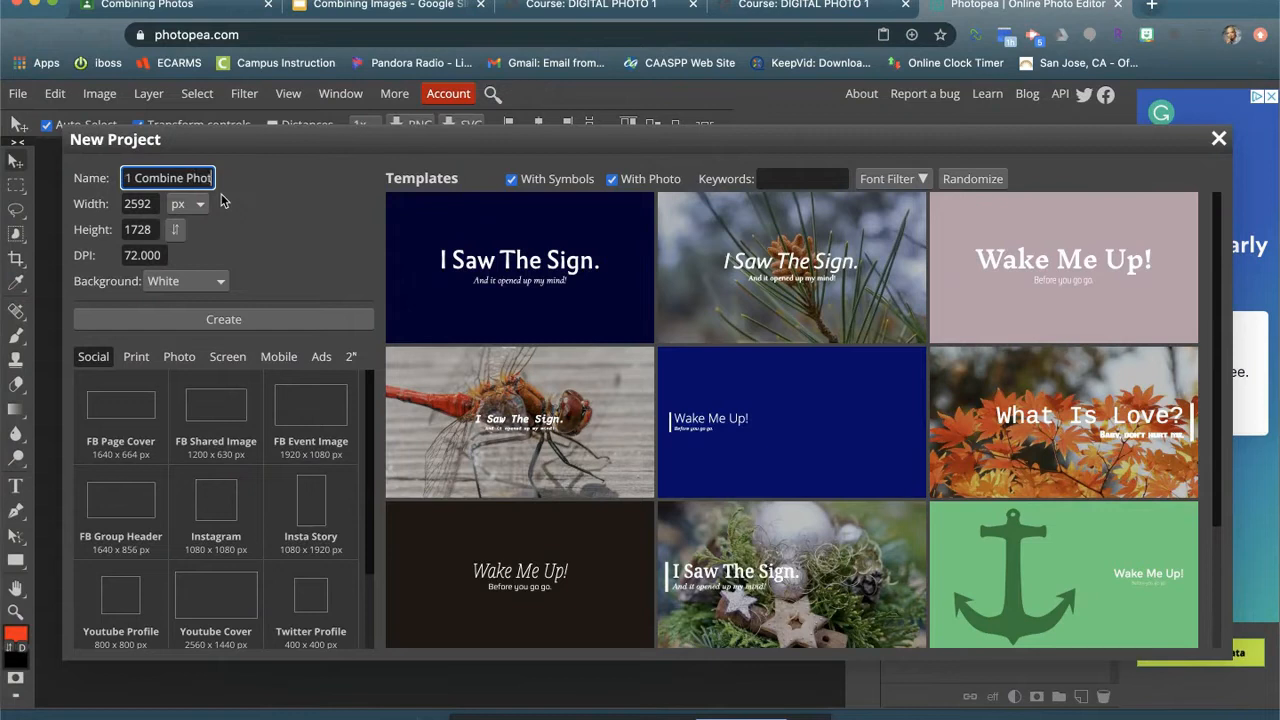
# Step: Name the new project "P1 Combine Photos" followed by the student's last and first name
pyautogui.write('s Last')
pyautogui.press('BackSpace')
pyautogui.press('BackSpace')
pyautogui.press('BackSpace')
pyautogui.press('BackSpace')
pyautogui.write('smath john')
# Step: Switch the new project's units to inches and set its size to 10 in wide by 8 in high
pyautogui.click(176, 204)
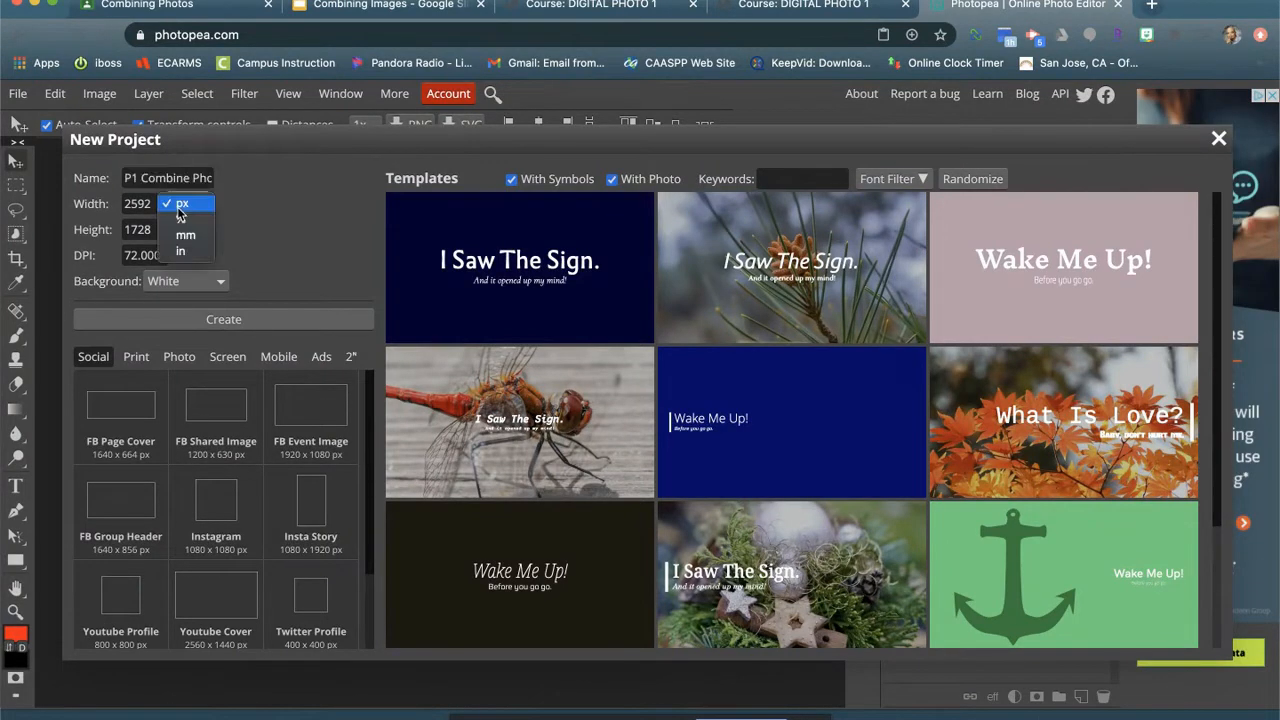
pyautogui.click(178, 254)
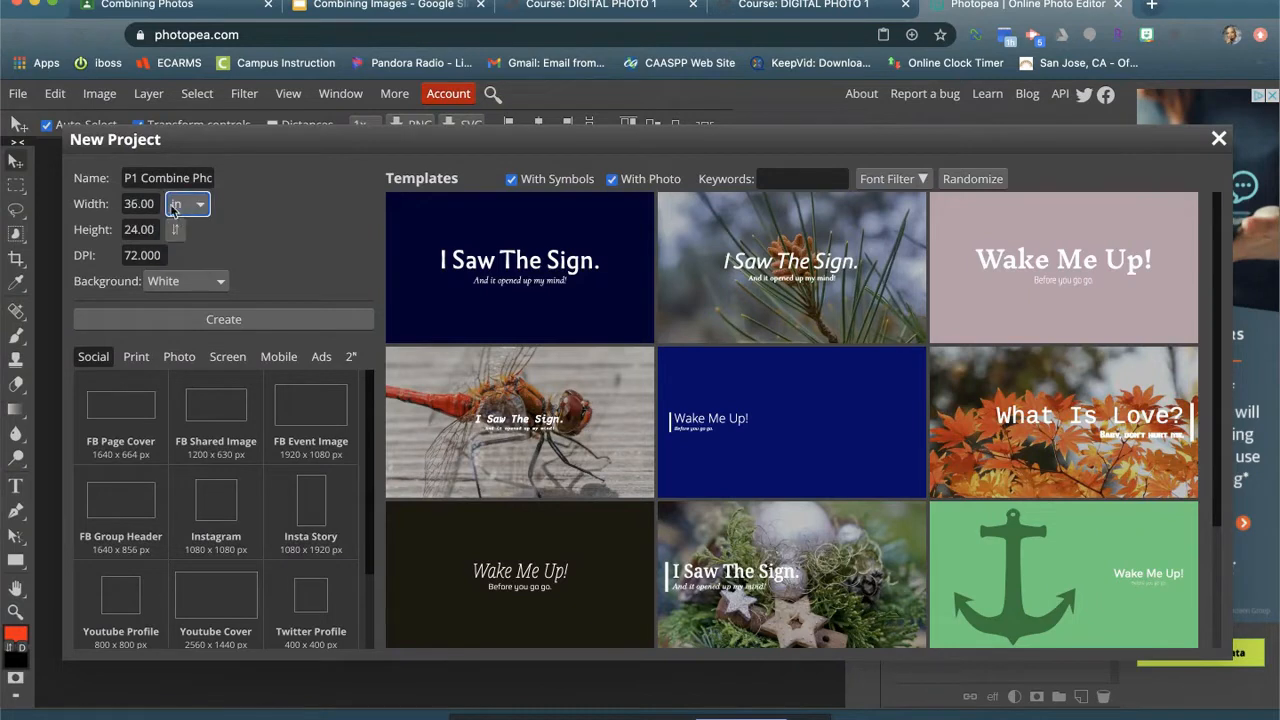
pyautogui.doubleClick(129, 203)
pyautogui.write('10')
pyautogui.doubleClick(133, 229)
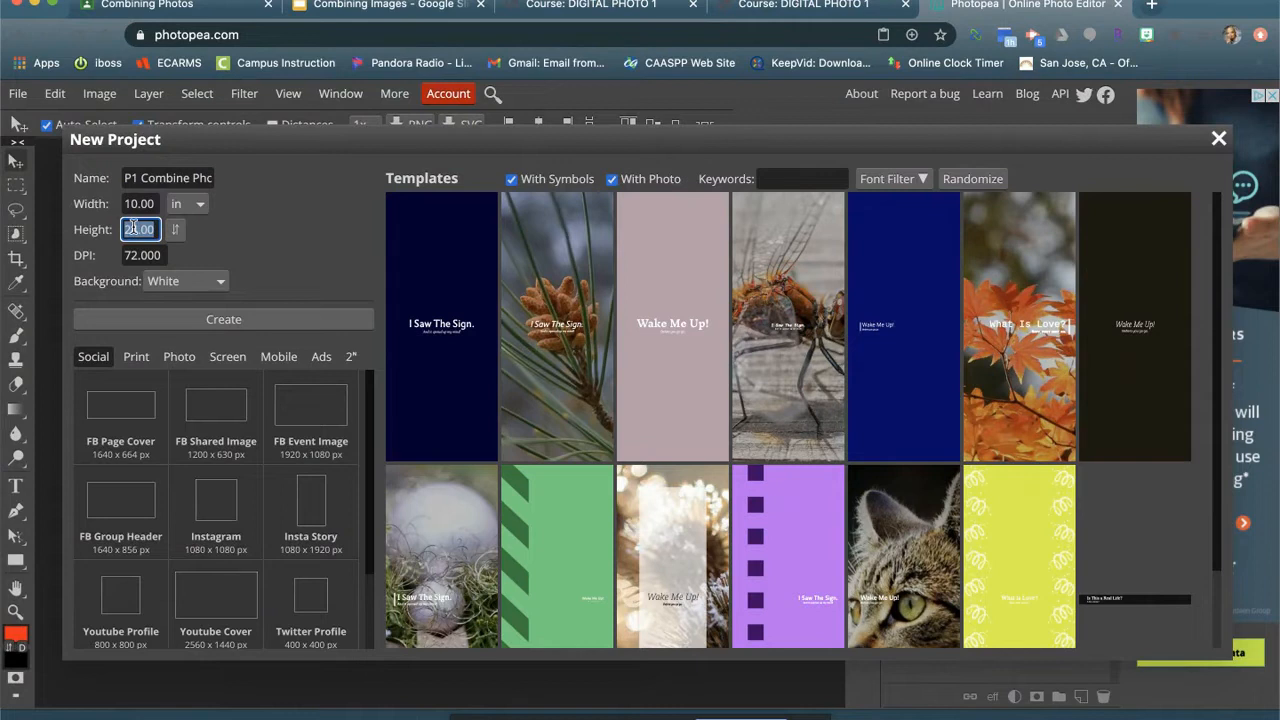
pyautogui.write('8')
# Step: Set the resolution to 300 DPI with a Transparent background and create the project
pyautogui.doubleClick(130, 254)
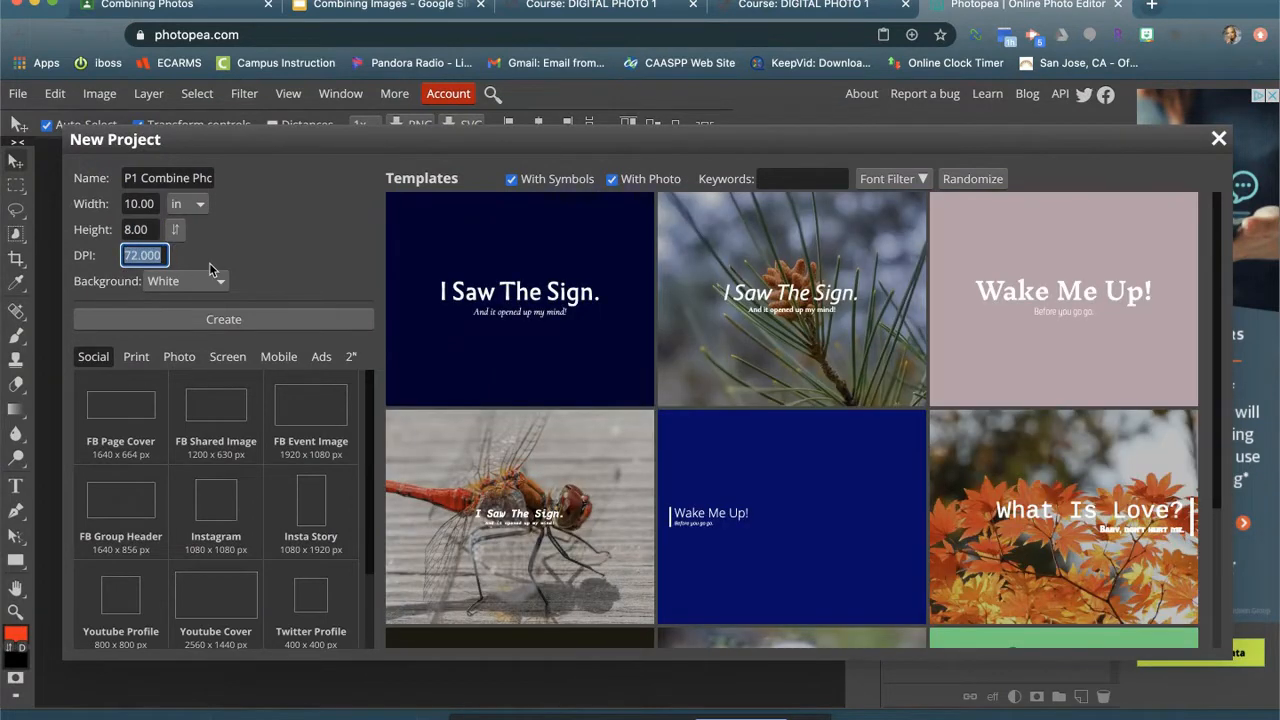
pyautogui.write('300')
pyautogui.press('Return')
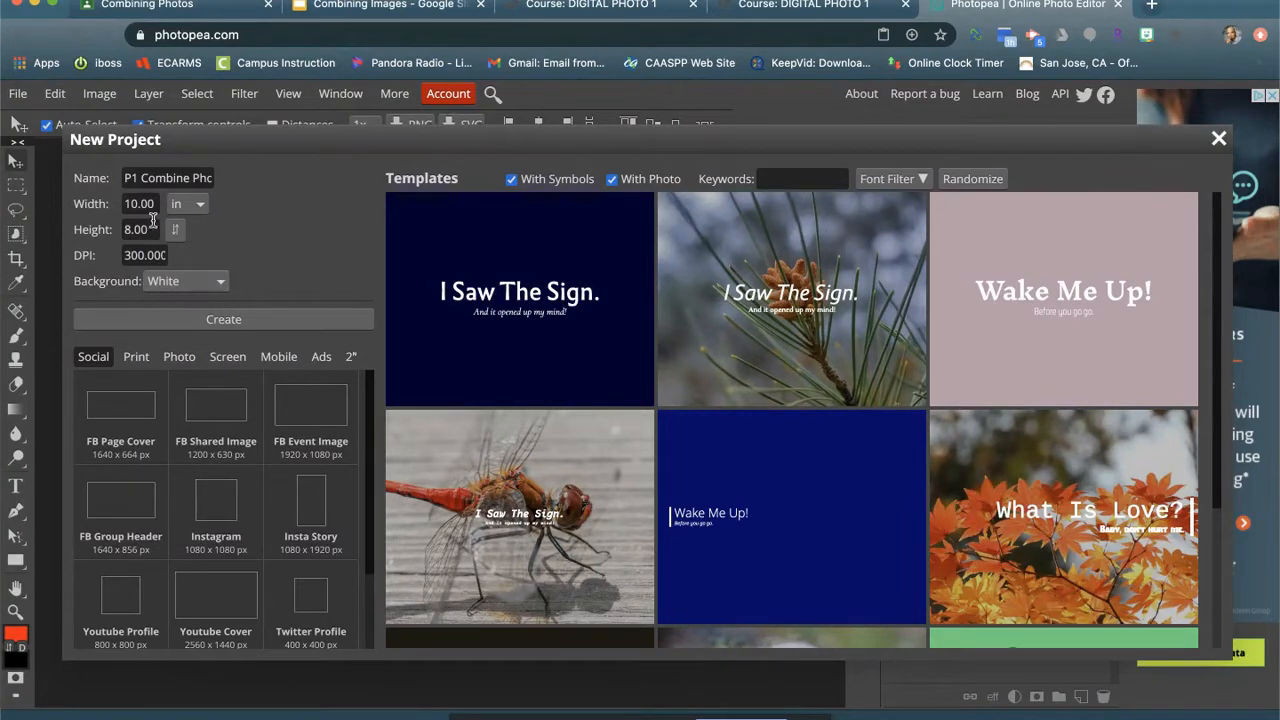
pyautogui.click(181, 279)
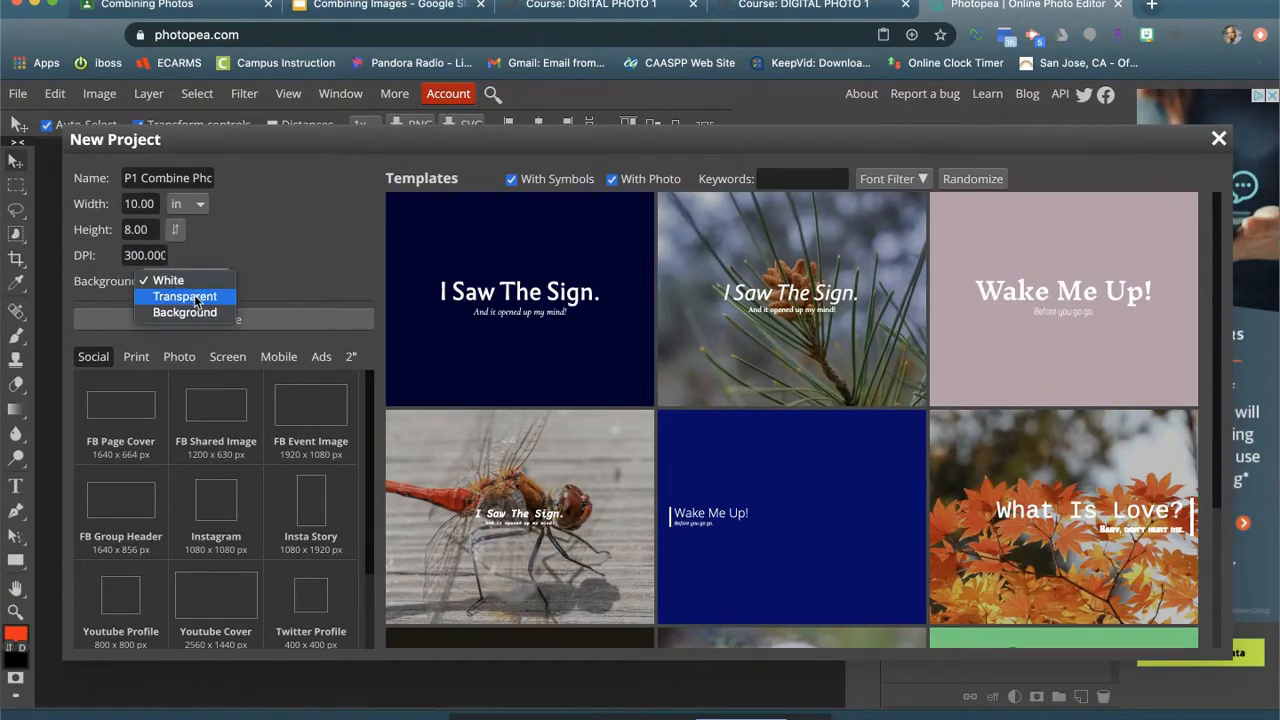
pyautogui.click(186, 297)
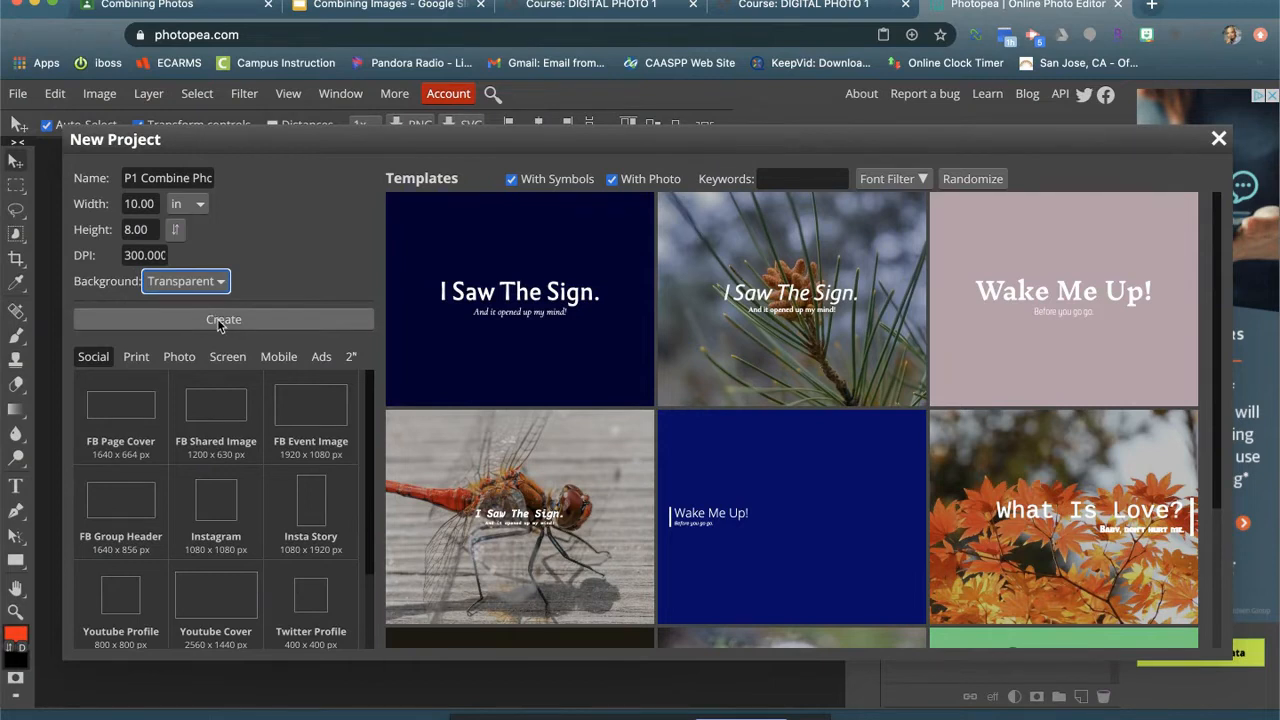
pyautogui.click(222, 320)
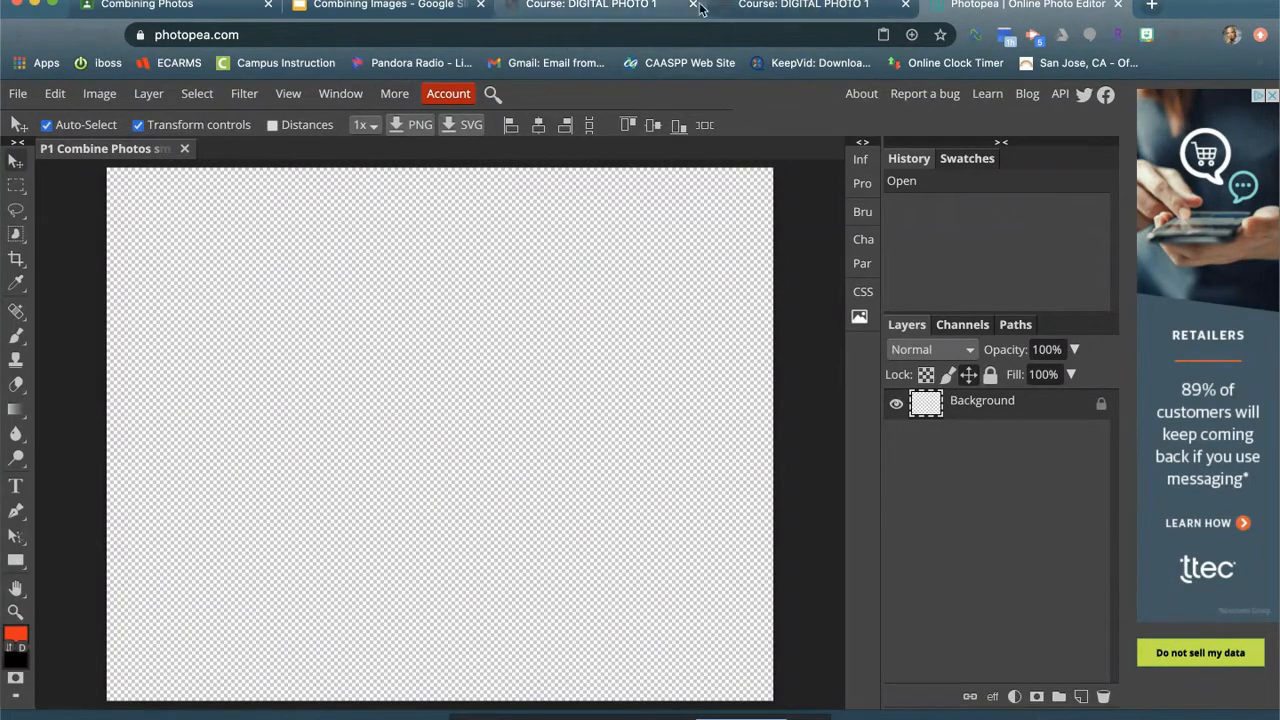
# Step: Check the Combining Photos assignment's attachments on the course page, and open butterfly wings.jpg from Downloads in Photopea
pyautogui.click(744, 6)
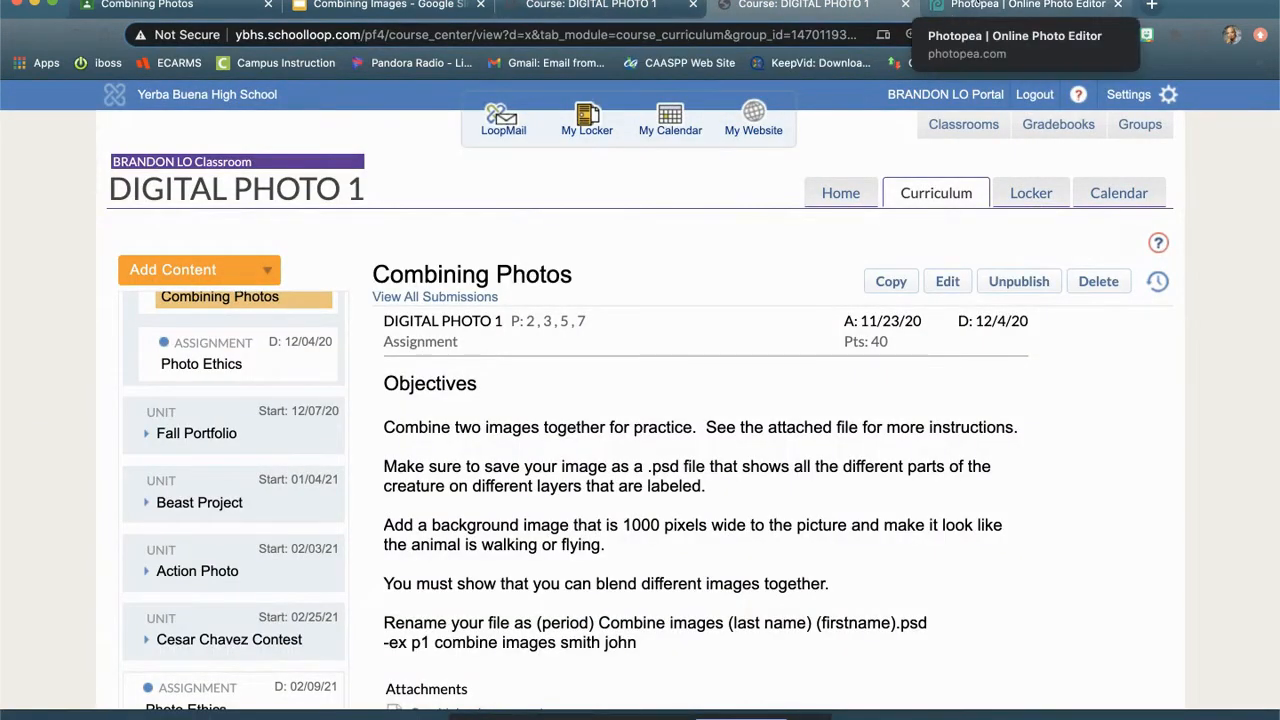
pyautogui.scroll(-5, 547, 472)
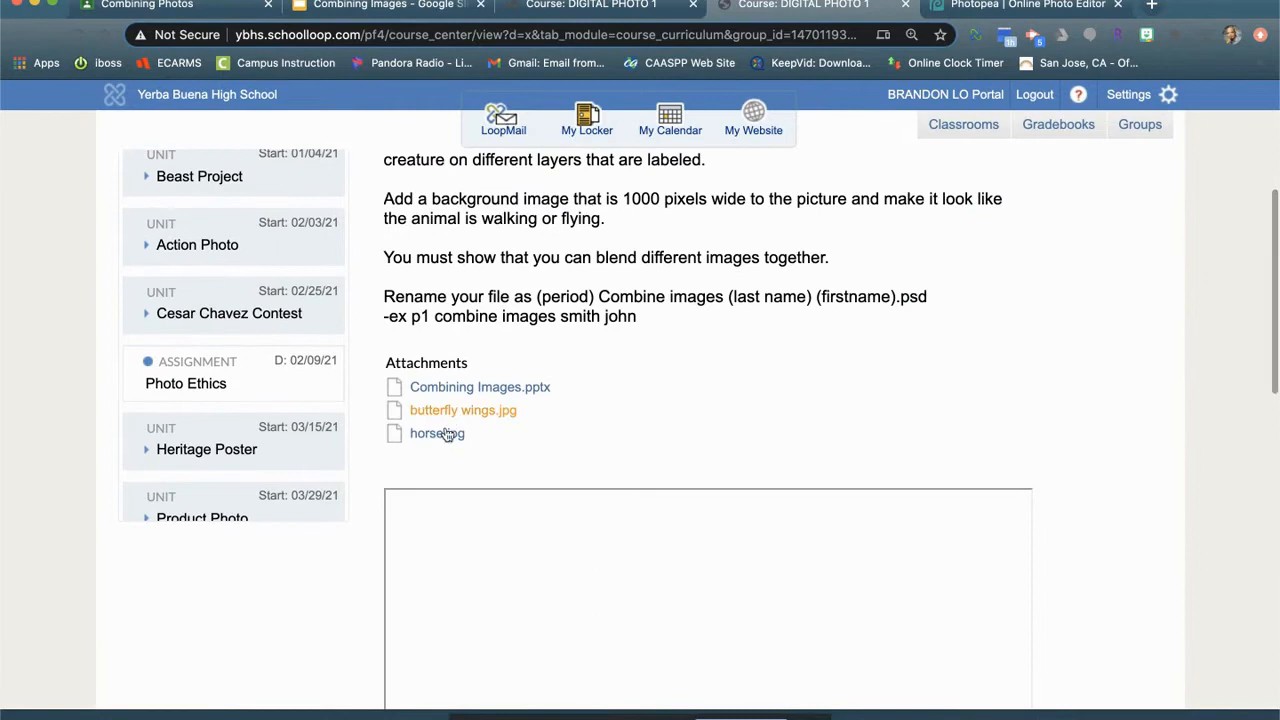
pyautogui.click(972, 10)
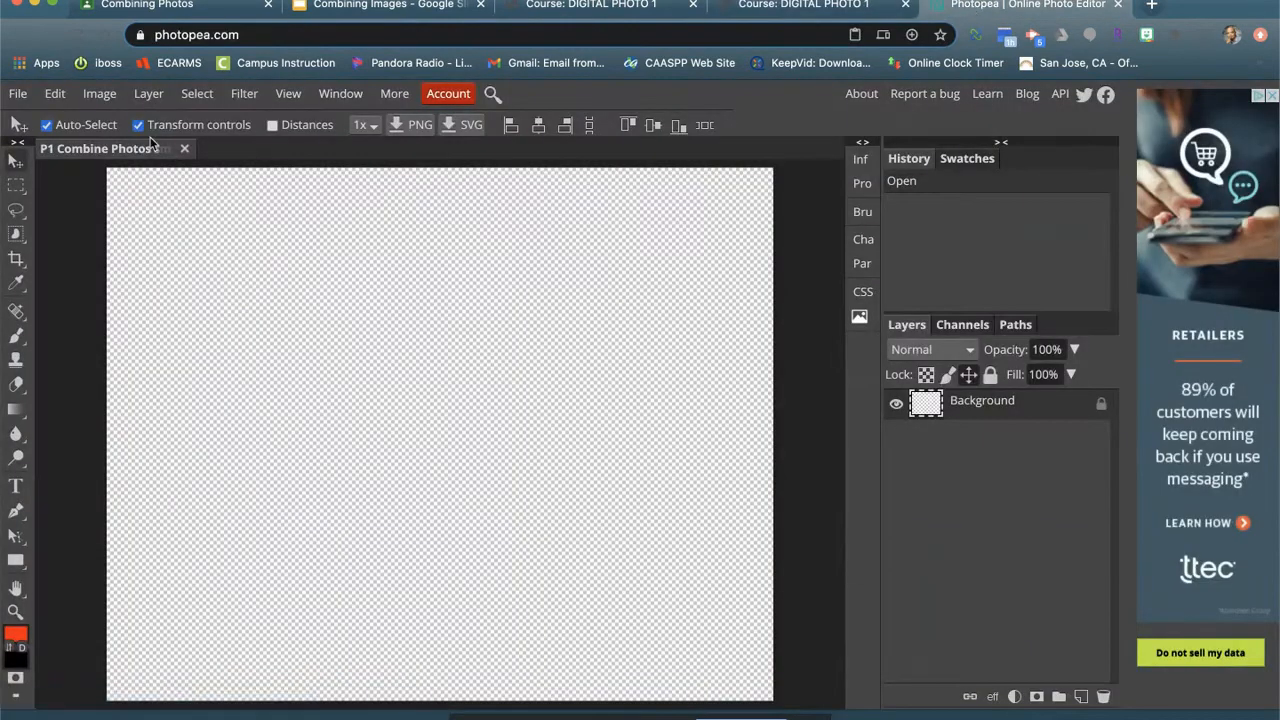
pyautogui.click(19, 94)
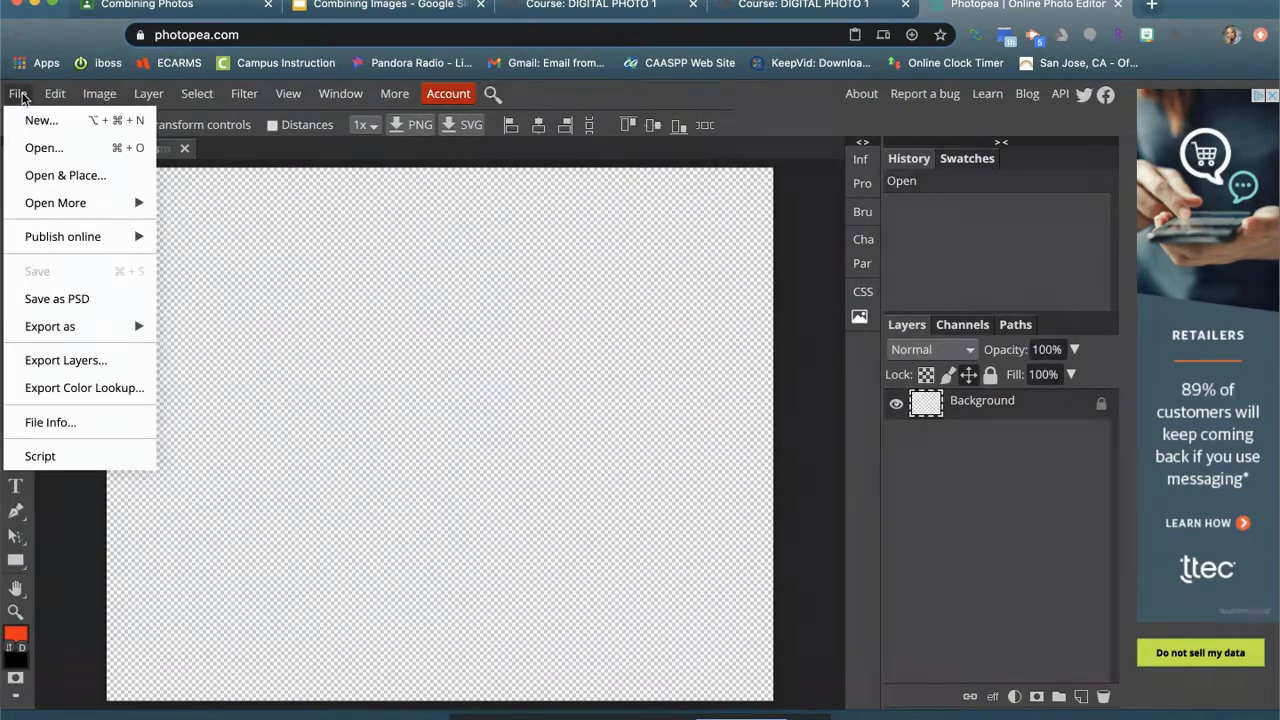
pyautogui.click(36, 148)
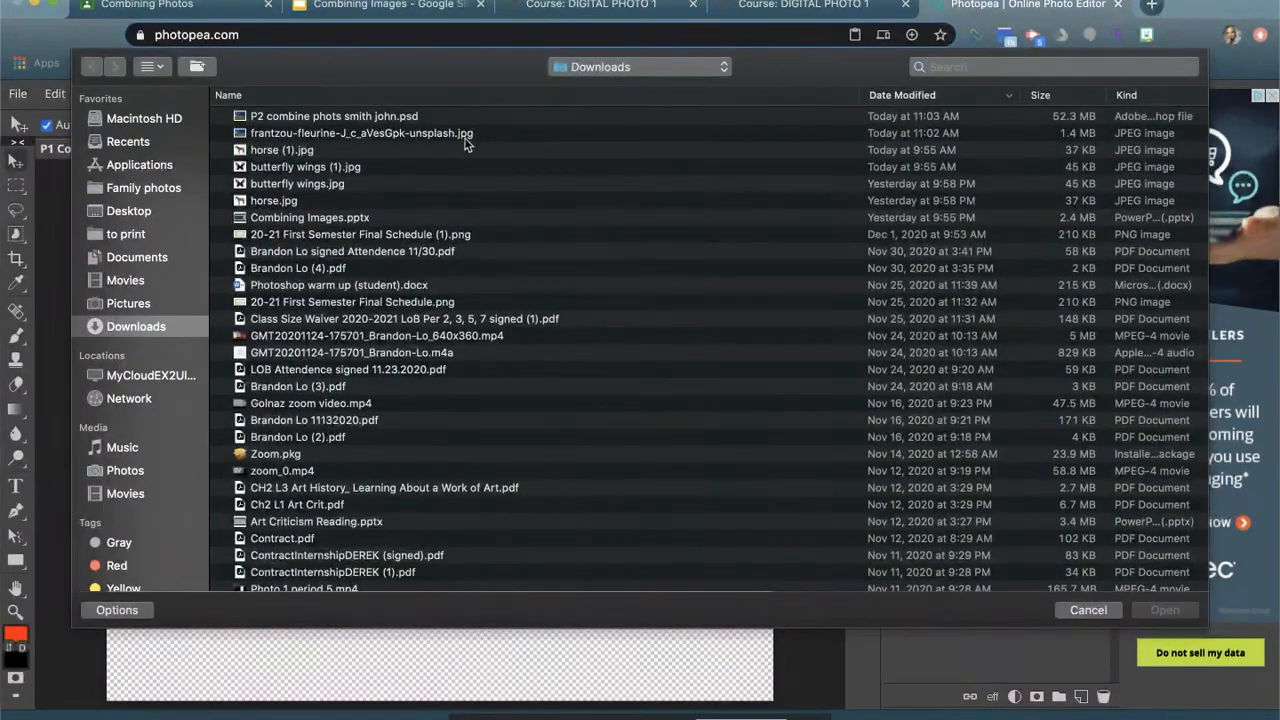
pyautogui.click(311, 188)
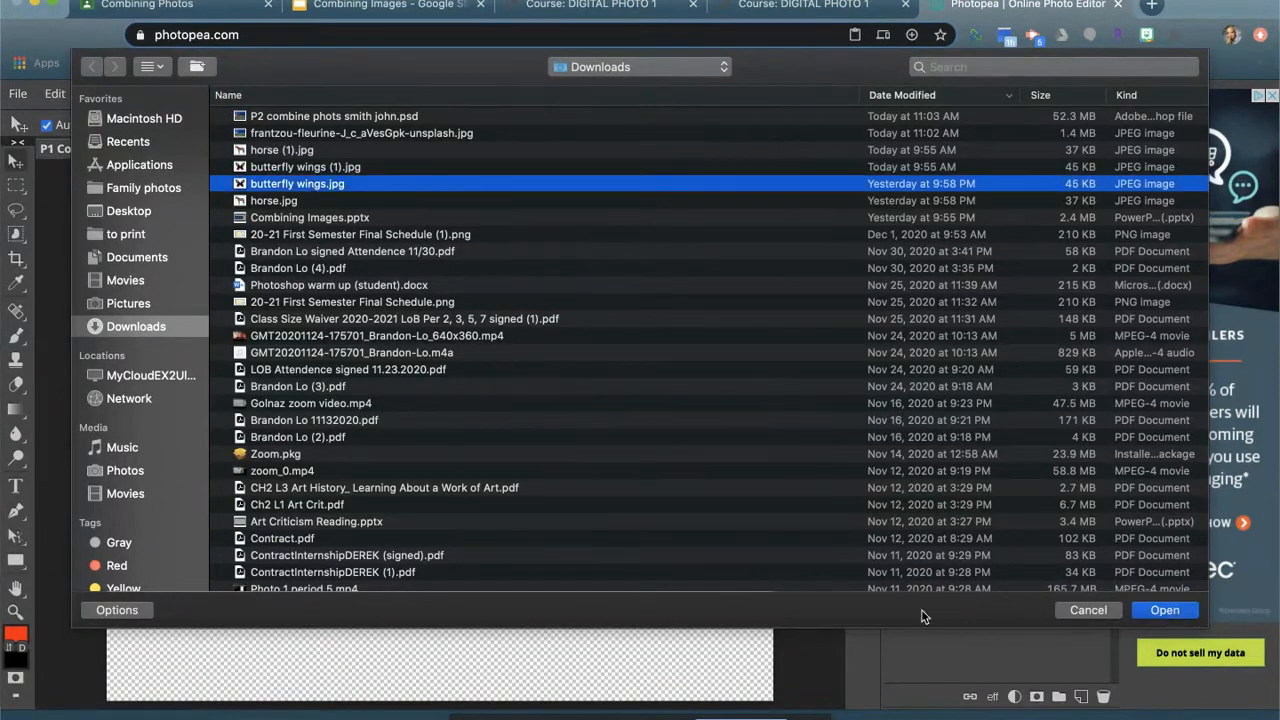
pyautogui.click(1152, 610)
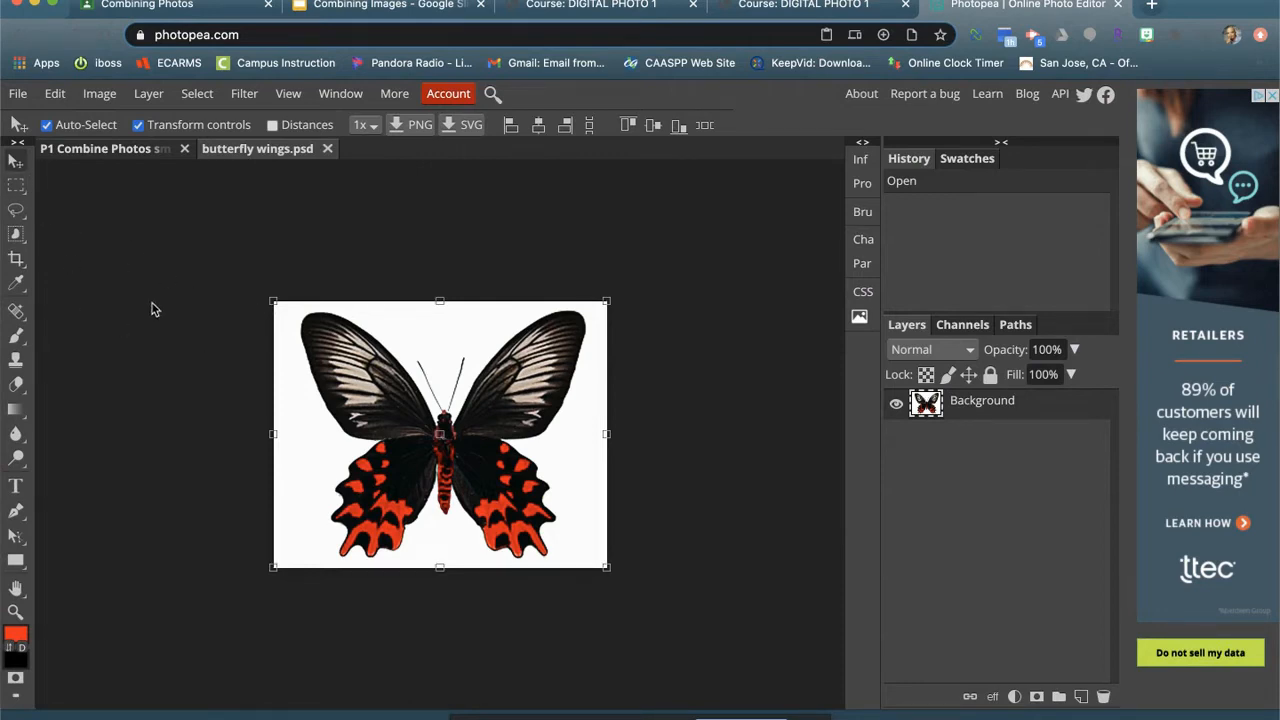
# Step: Select the whole butterfly with the Quick Selection tool, leaving out the white background
pyautogui.click(16, 185)
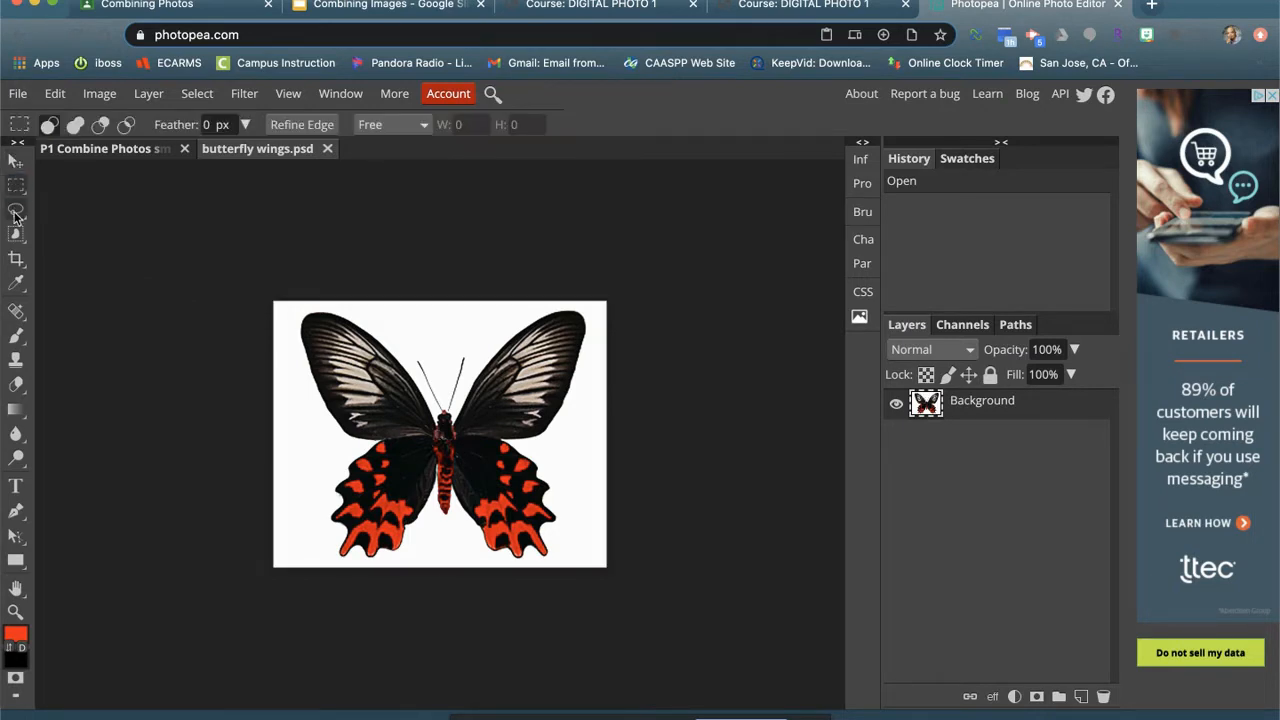
pyautogui.click(16, 210)
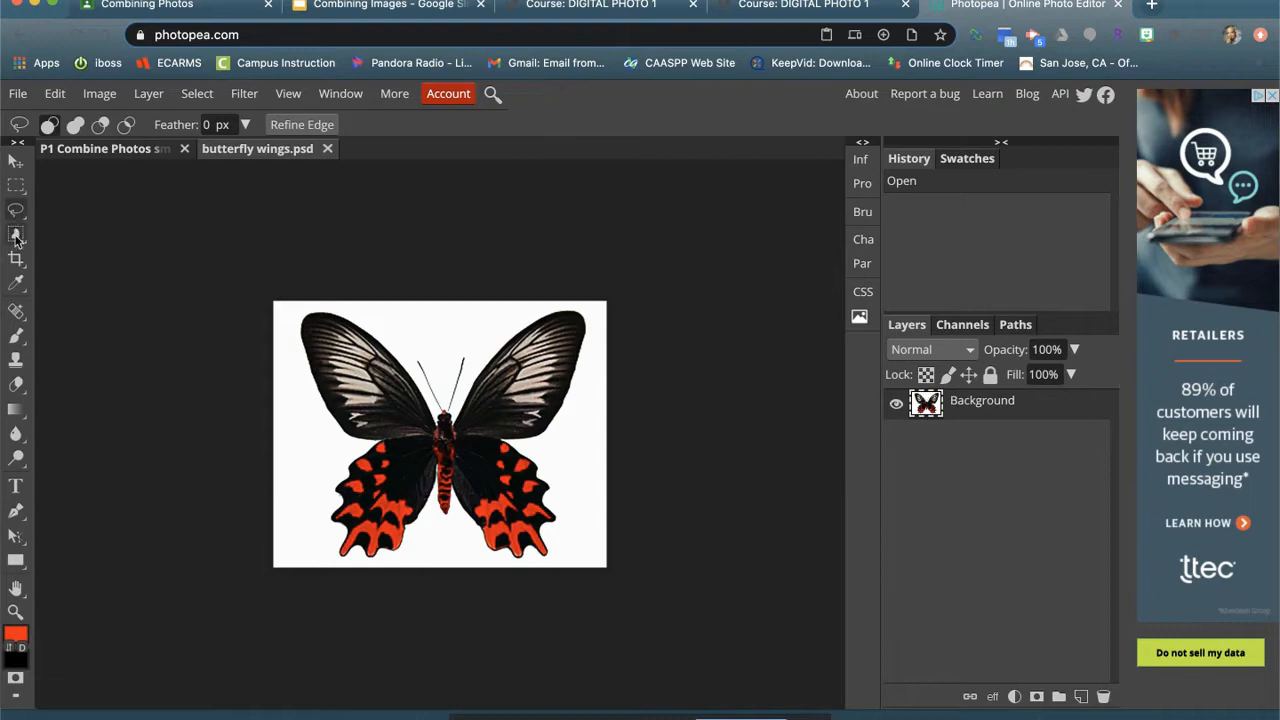
pyautogui.click(16, 234)
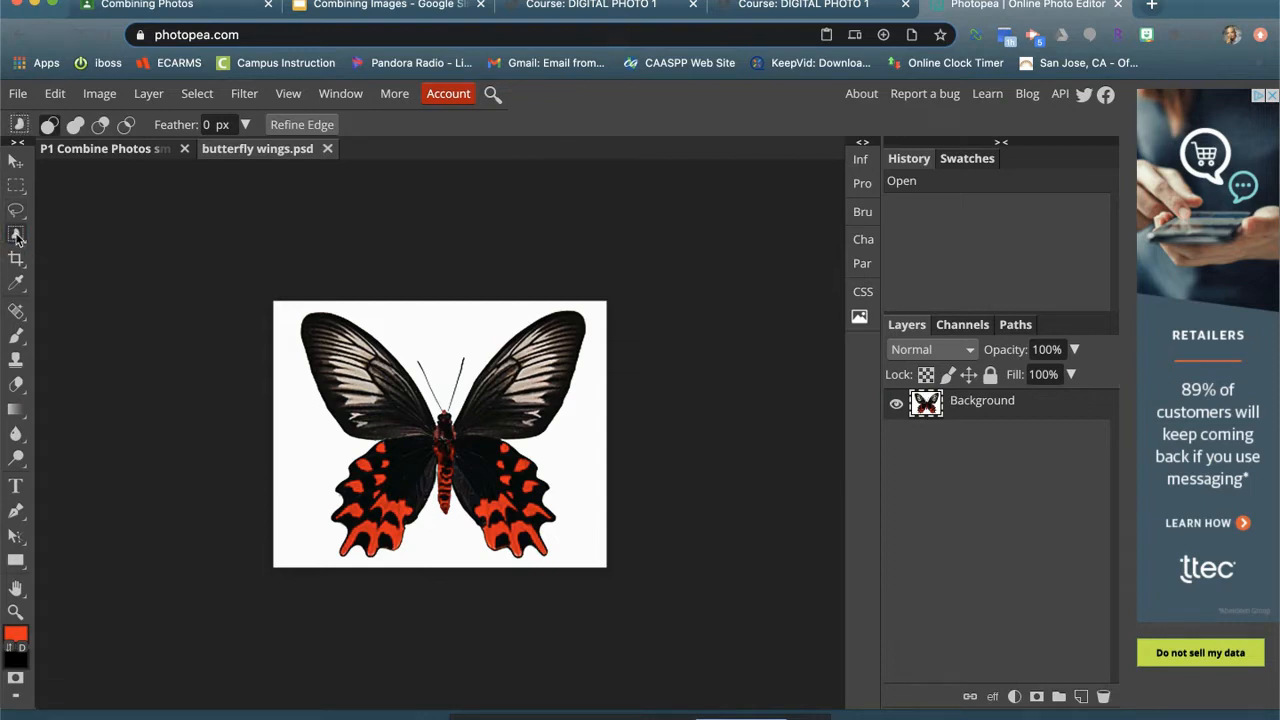
pyautogui.rightClick(16, 234)
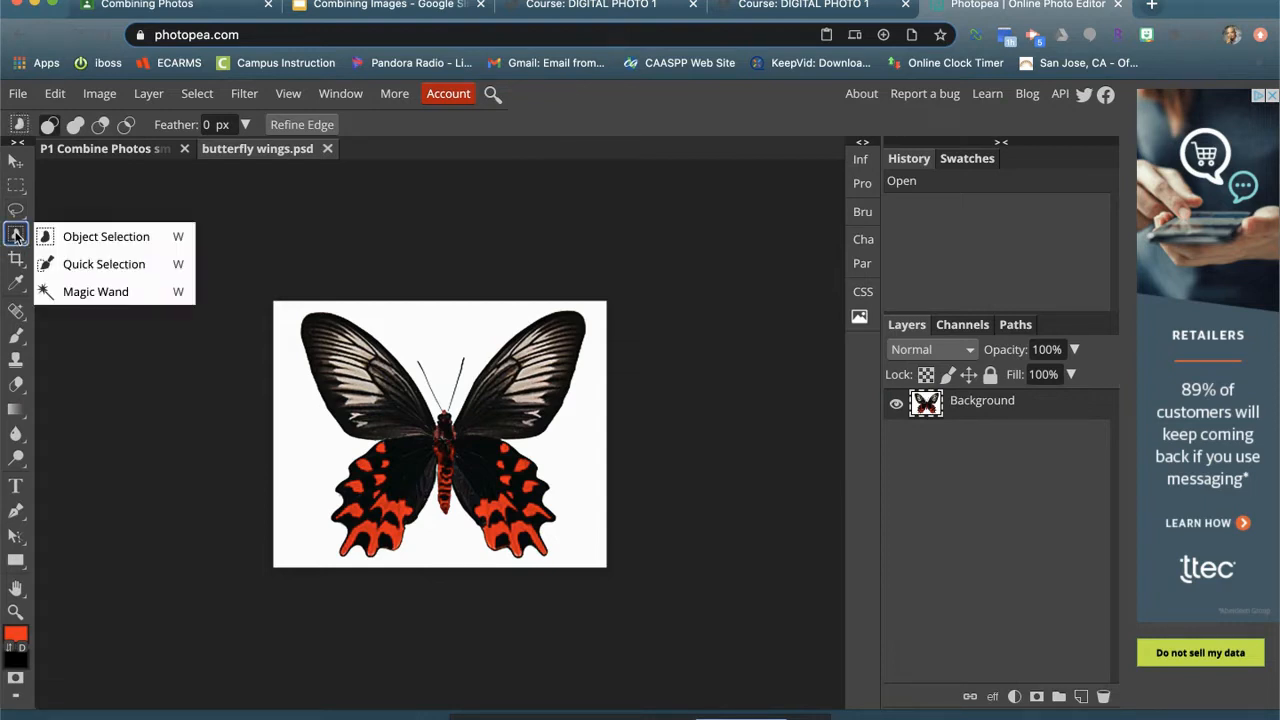
pyautogui.click(92, 265)
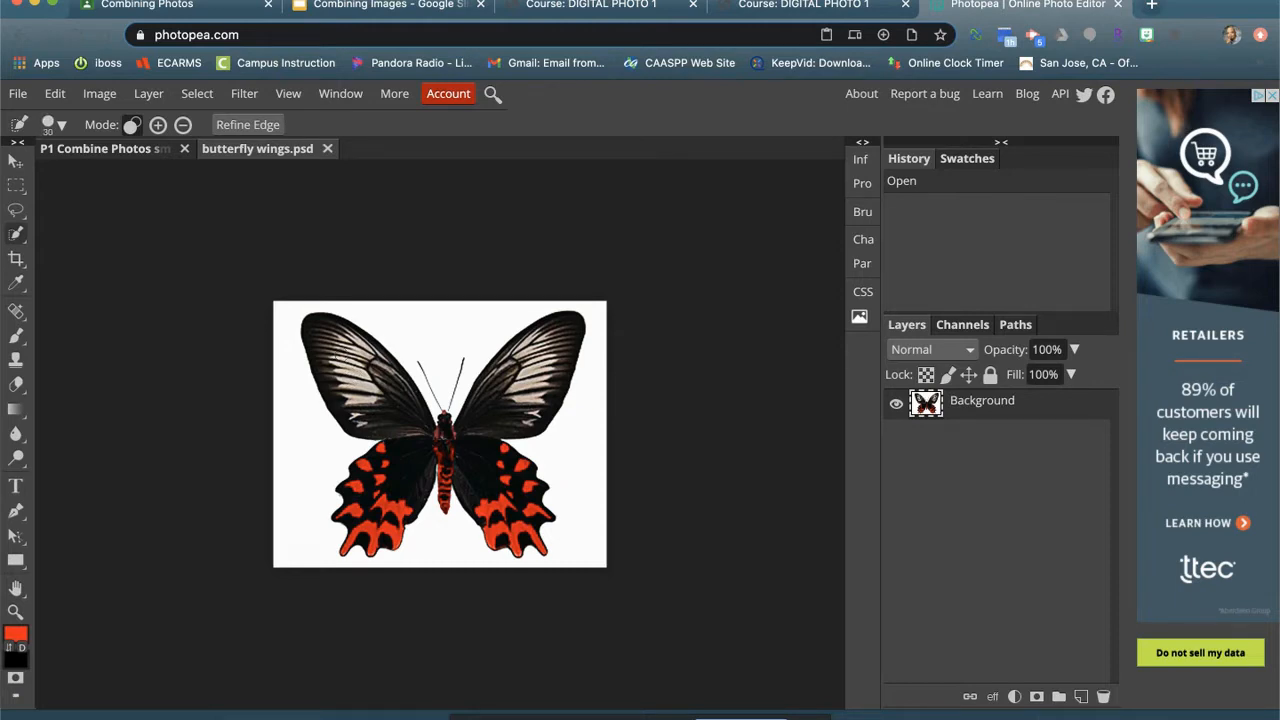
pyautogui.click(370, 400)
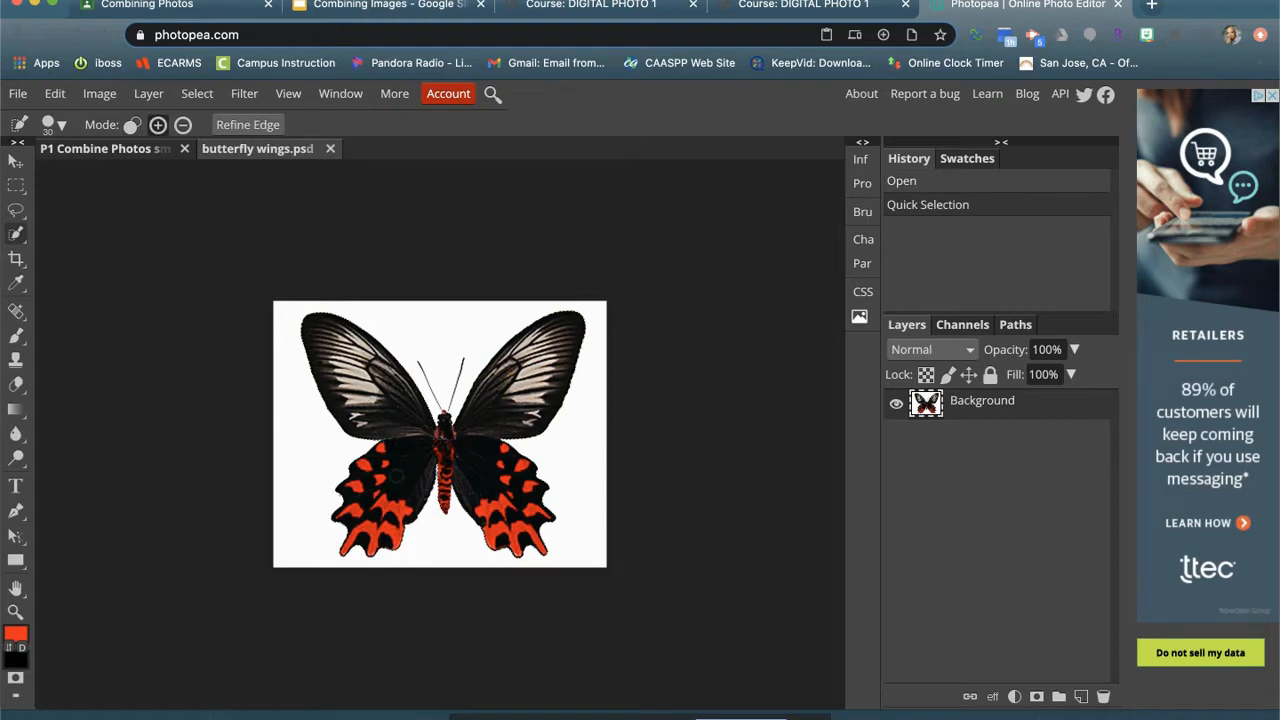
# Step: Examine the selection outline up close around the butterfly's wings, head and antennae
pyautogui.press('z')
pyautogui.click(398, 488)
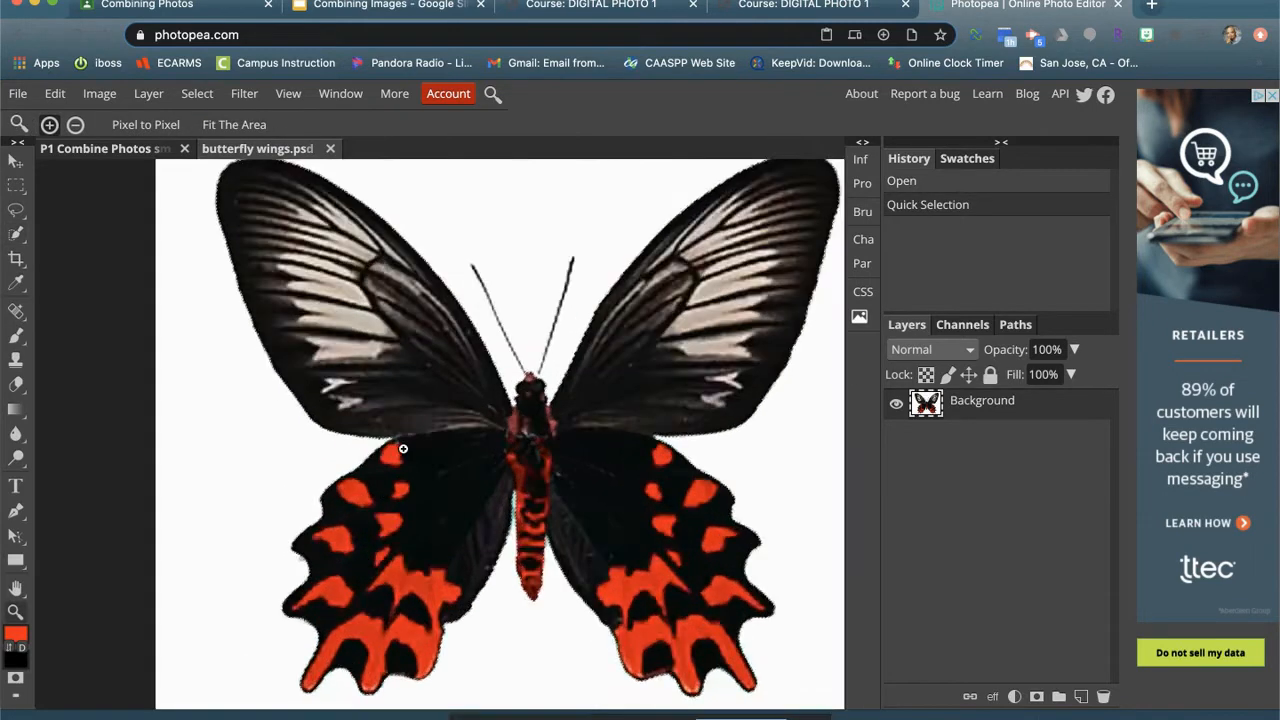
pyautogui.click(418, 453)
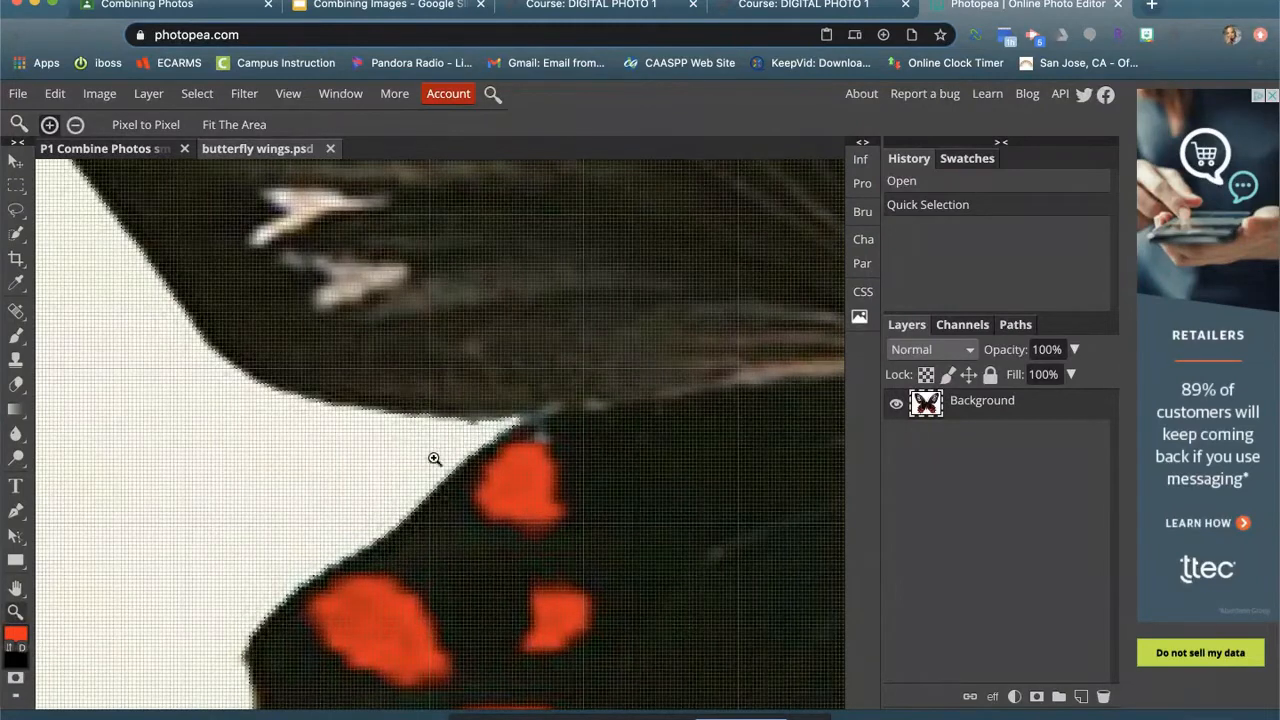
pyautogui.moveTo(547, 384); pyautogui.dragTo(519, 397)
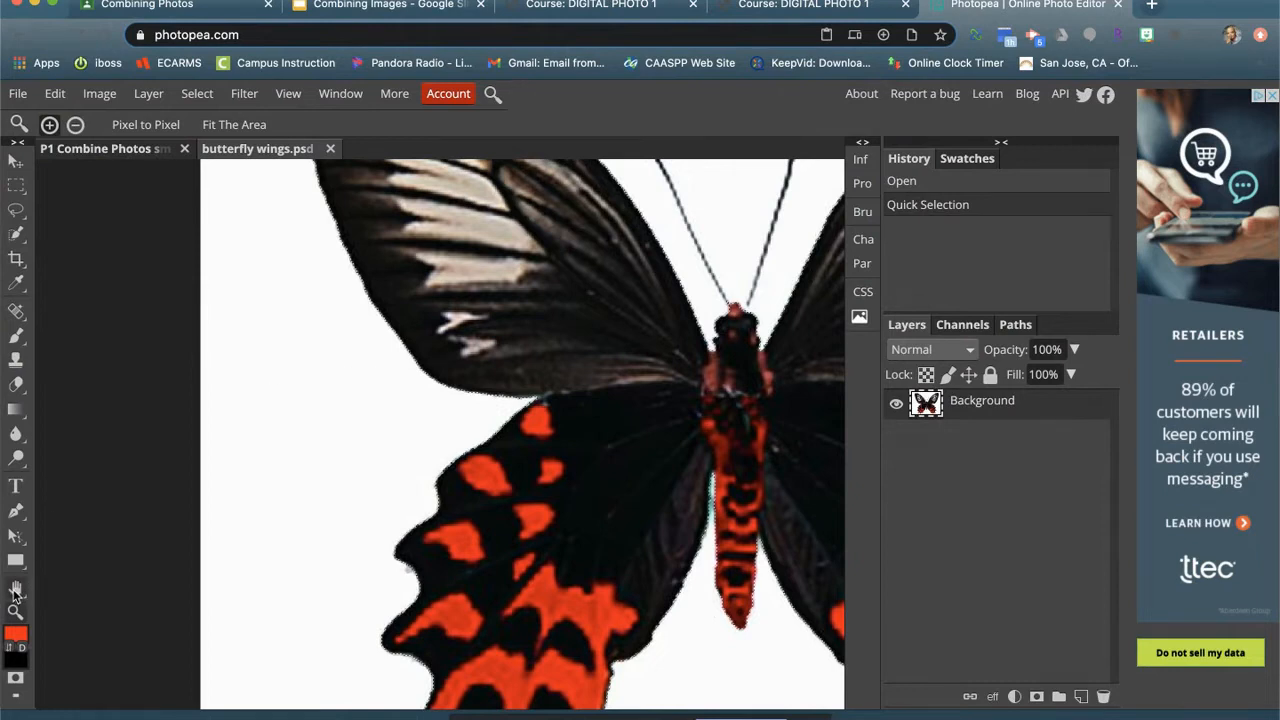
pyautogui.click(15, 590)
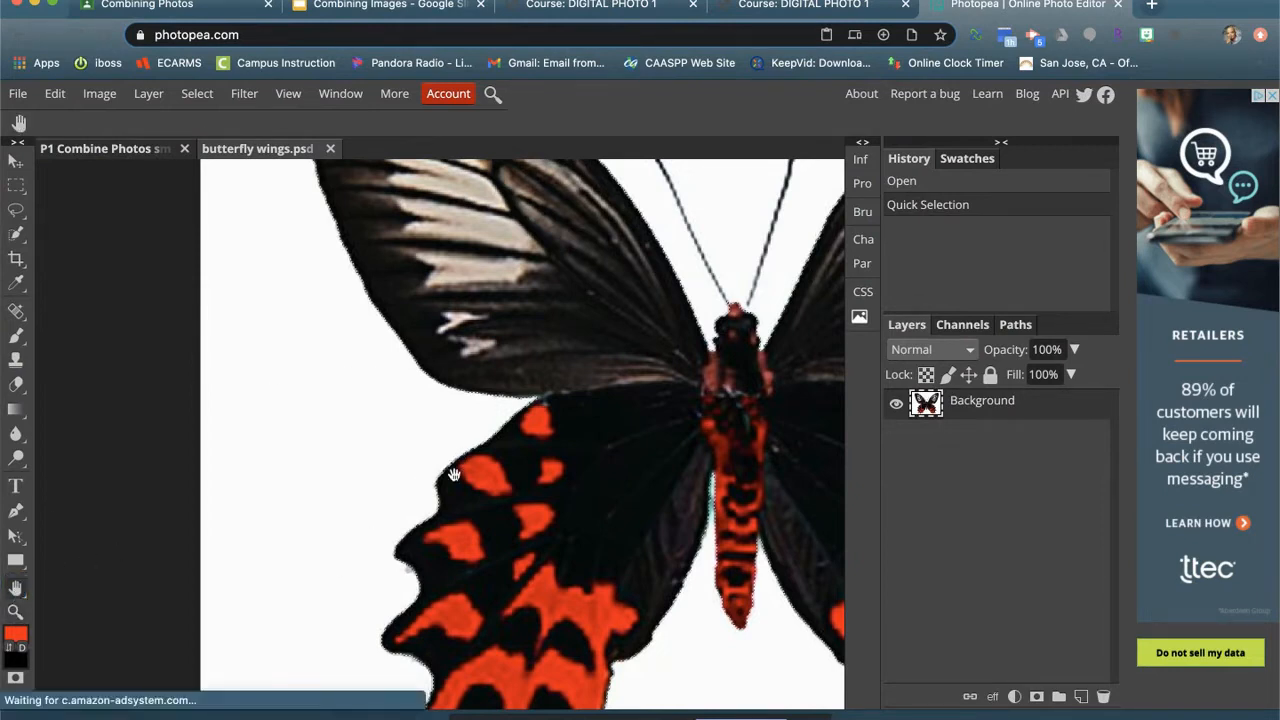
pyautogui.moveTo(706, 417); pyautogui.dragTo(446, 472)
pyautogui.moveTo(700, 305); pyautogui.dragTo(744, 351)
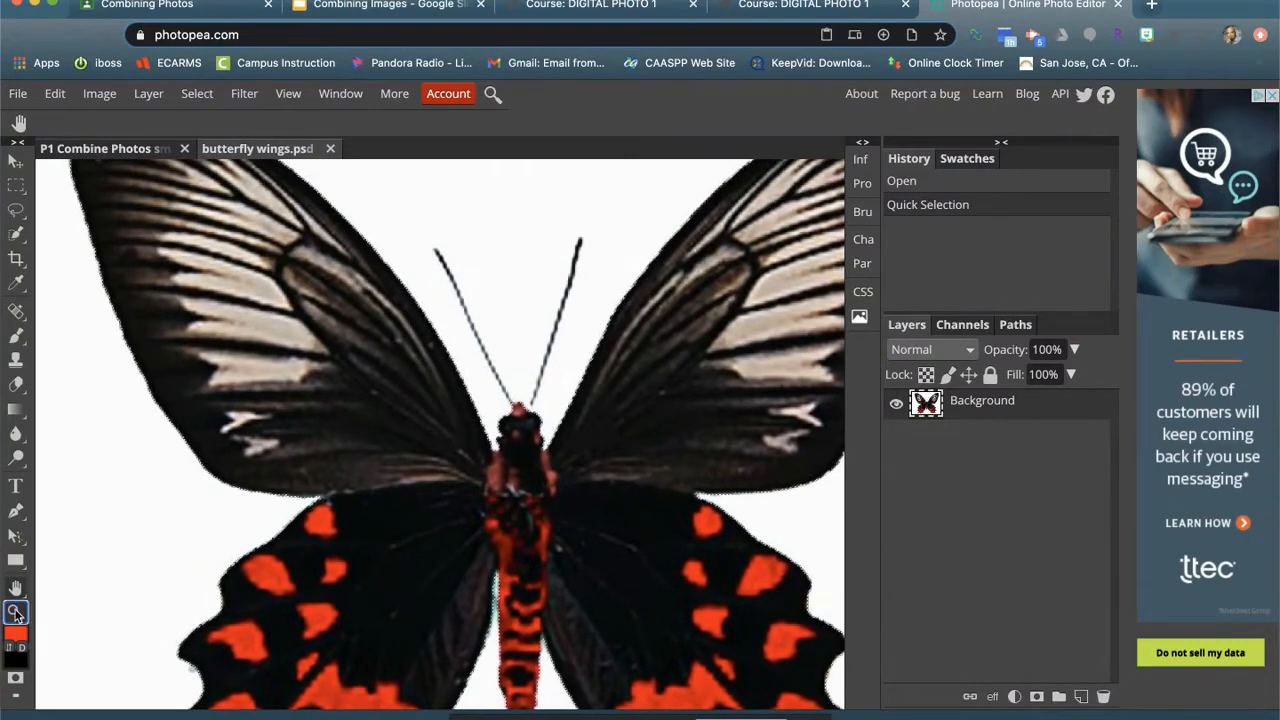
pyautogui.click(15, 613)
pyautogui.click(524, 415)
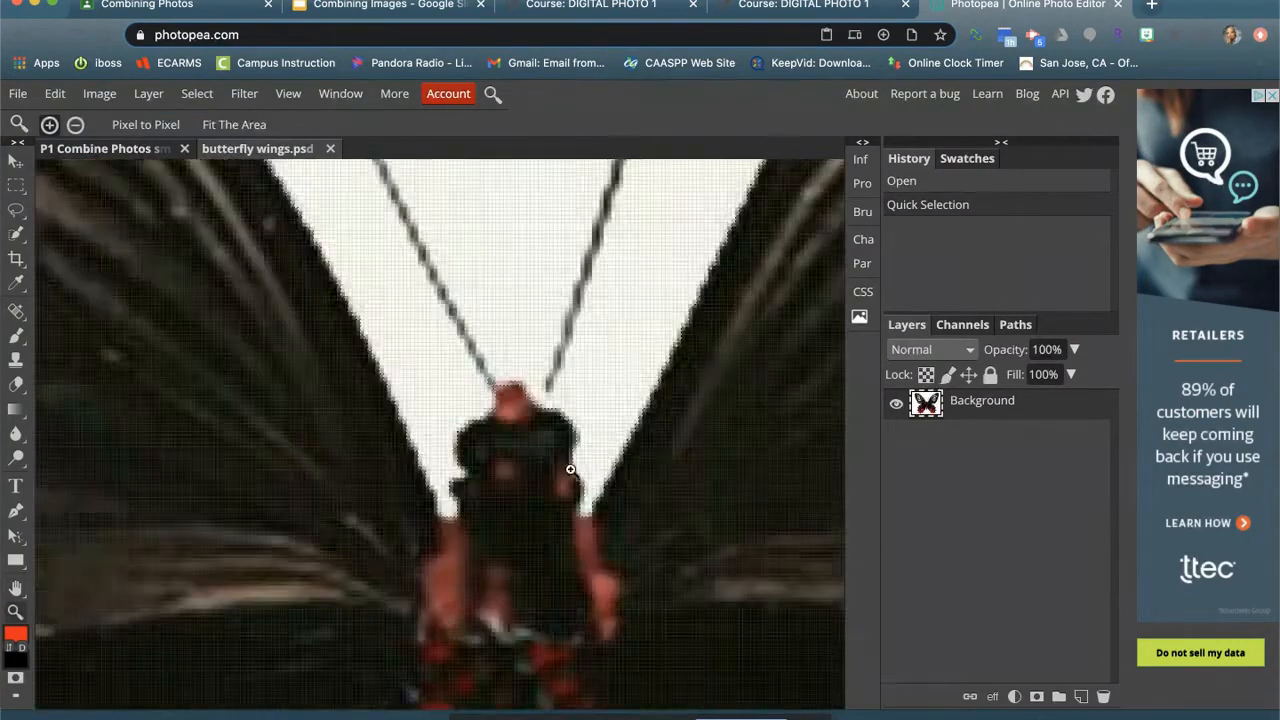
pyautogui.click(583, 483)
pyautogui.click(503, 374)
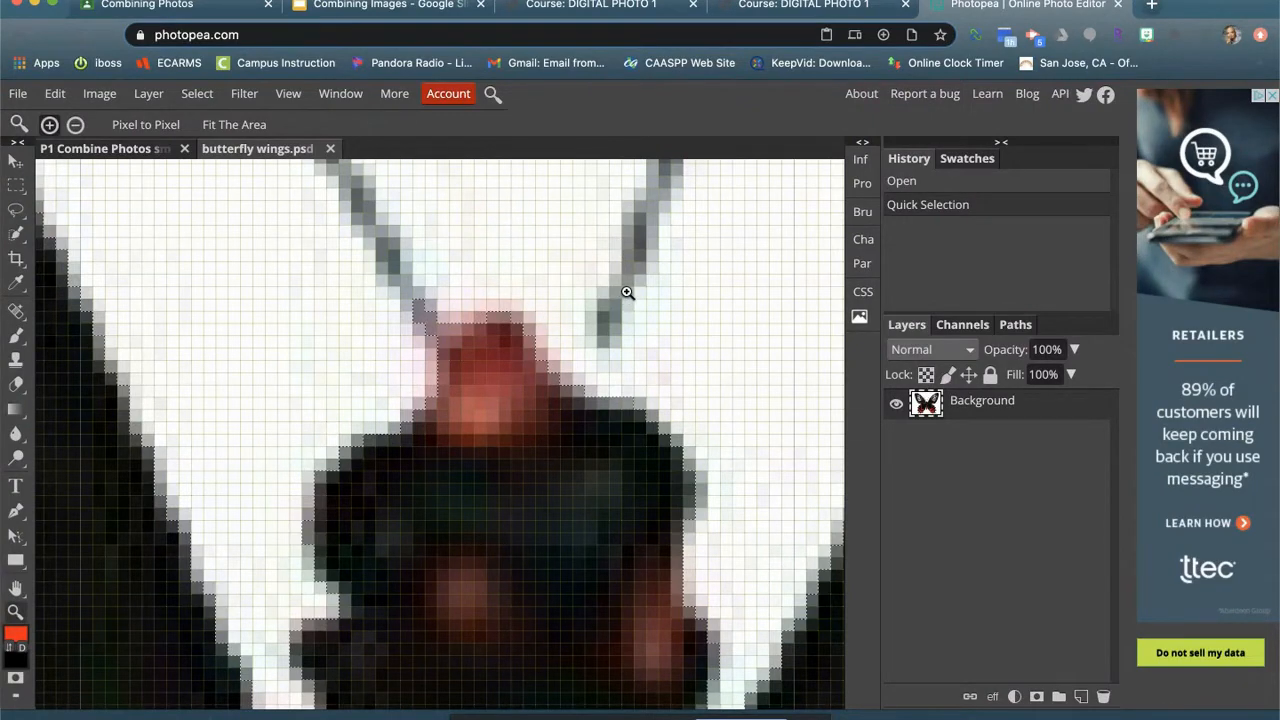
pyautogui.scroll(-3, 622, 296)
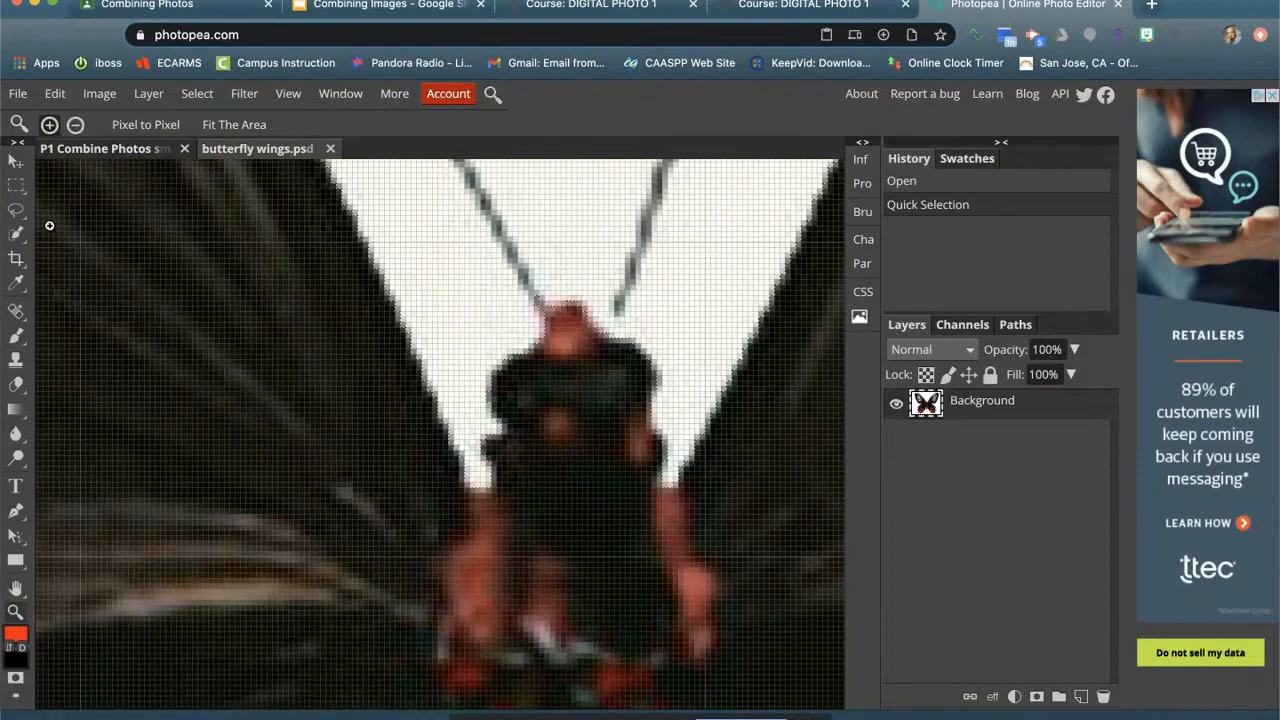
# Step: Add the lower part of the left antenna to the selection with the freehand Lasso Select tool
pyautogui.click(15, 211)
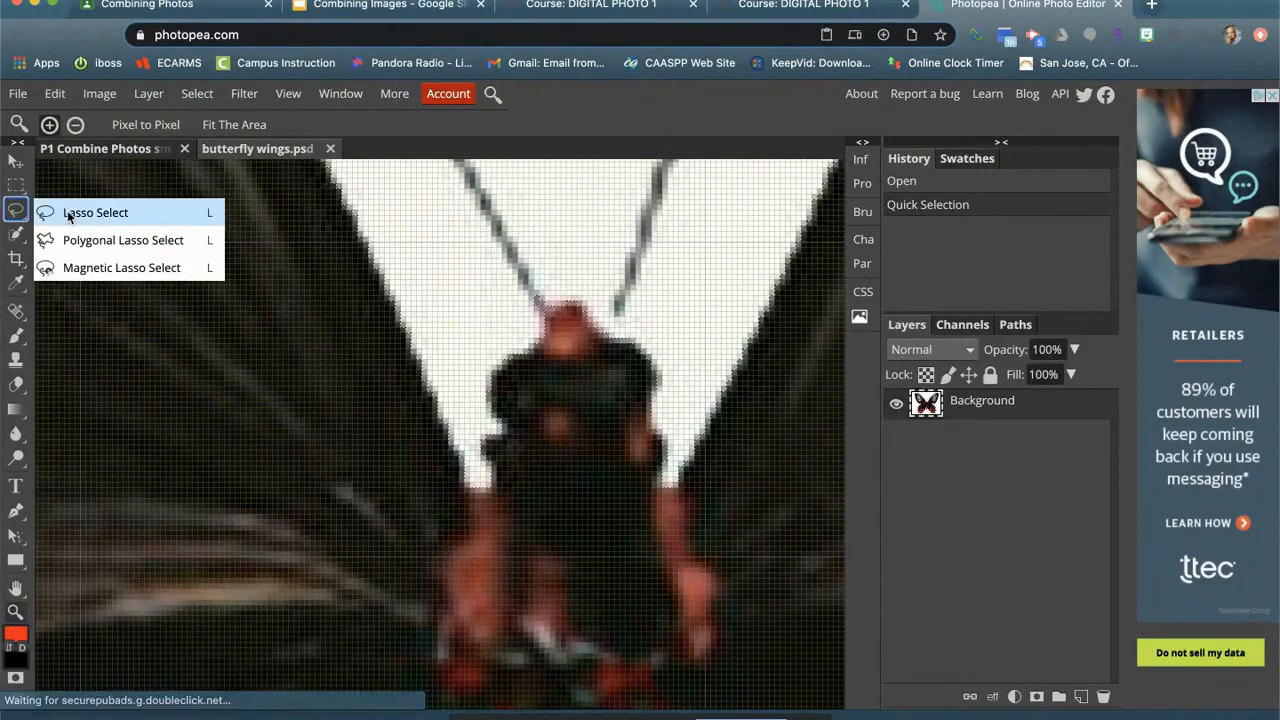
pyautogui.click(96, 212)
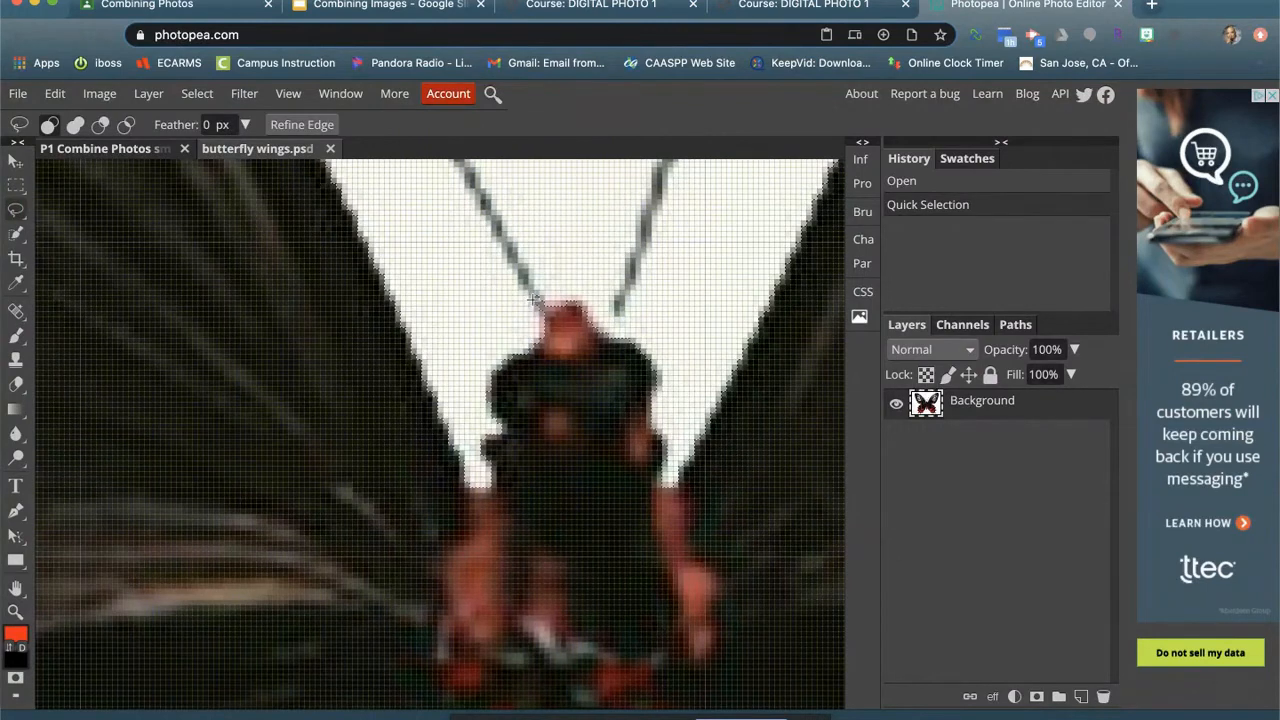
pyautogui.press('shift')
pyautogui.moveTo(506, 231); pyautogui.dragTo(551, 307)
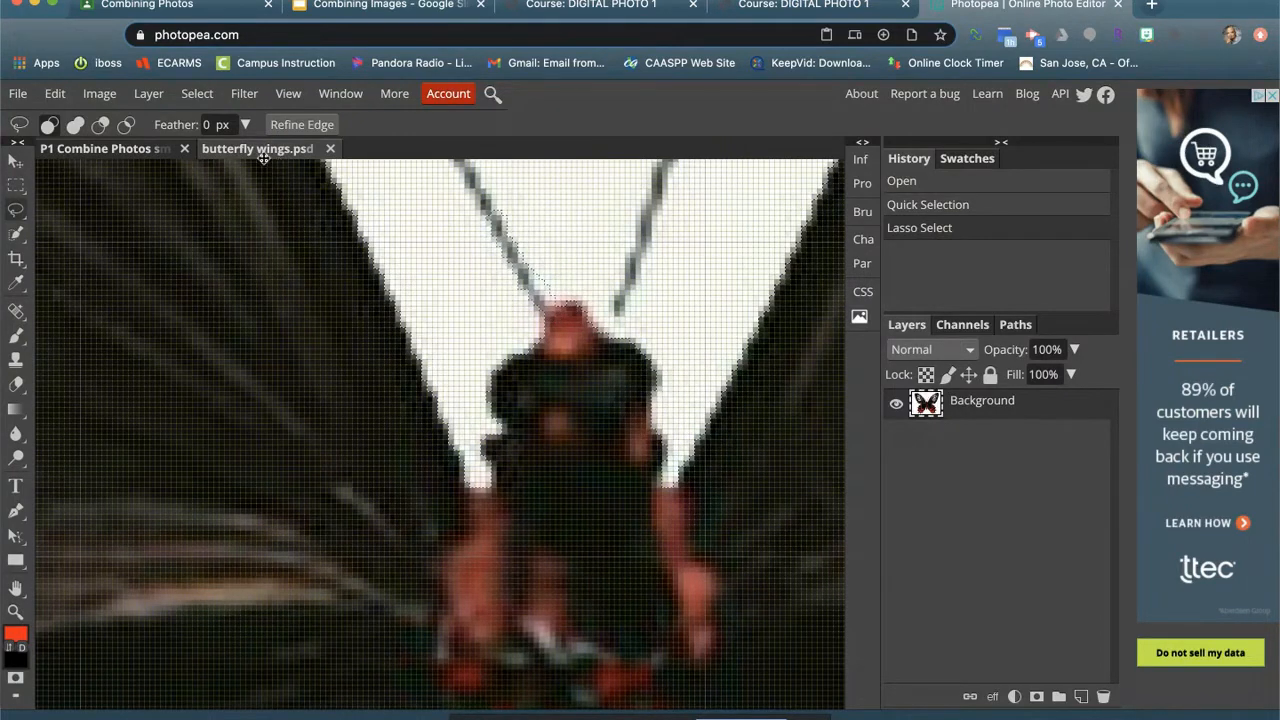
# Step: Open Refine Edge for the butterfly selection, try the white brush above the wings, and switch to the black brush
pyautogui.click(296, 127)
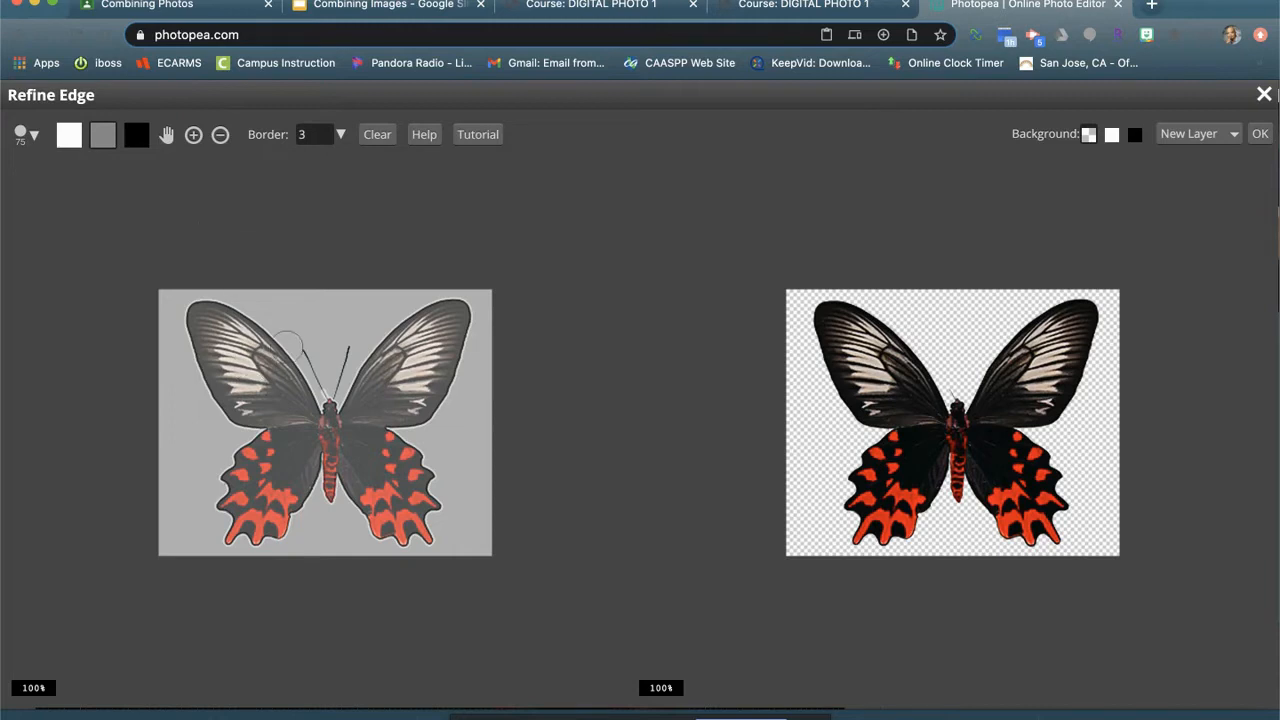
pyautogui.click(68, 136)
pyautogui.click(296, 313)
pyautogui.click(136, 135)
pyautogui.moveTo(309, 297)
pyautogui.mouseDown()
pyautogui.moveTo(281, 297)
pyautogui.moveTo(305, 312)
pyautogui.mouseUp()
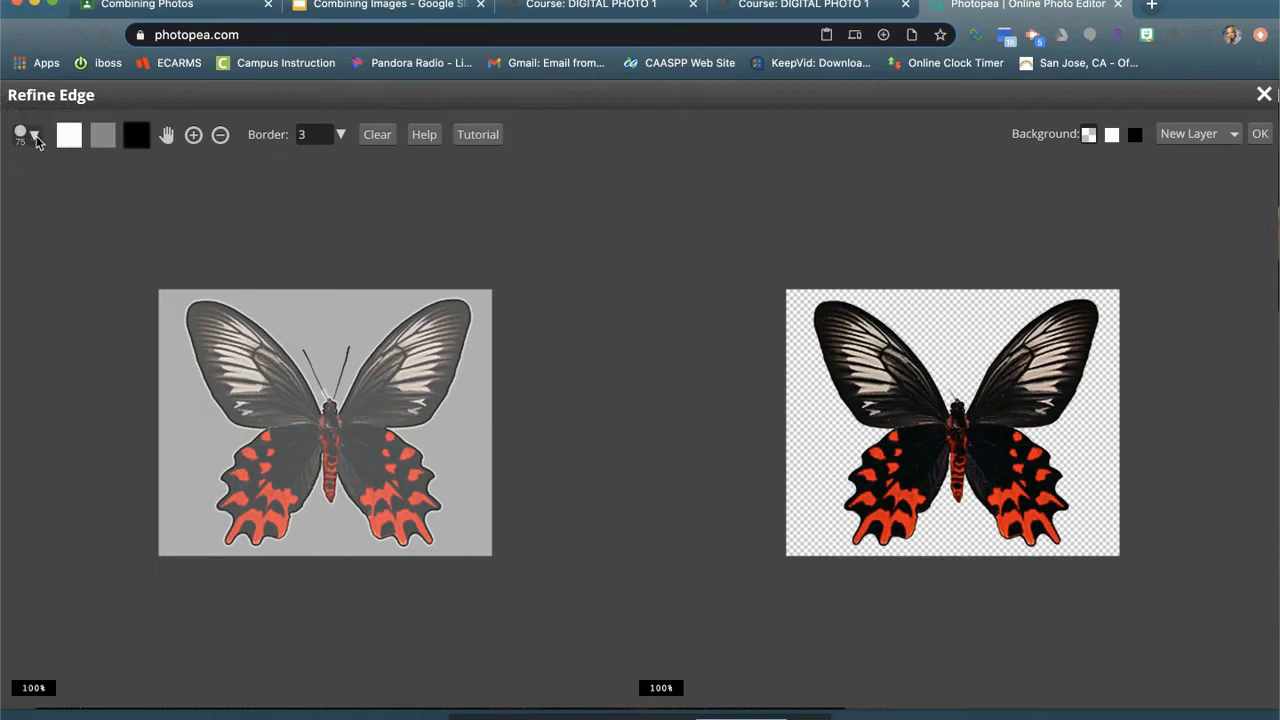
# Step: Reduce the Refine Edge brush size to 8 px
pyautogui.click(27, 134)
pyautogui.click(65, 186)
pyautogui.moveTo(65, 186); pyautogui.dragTo(55, 186)
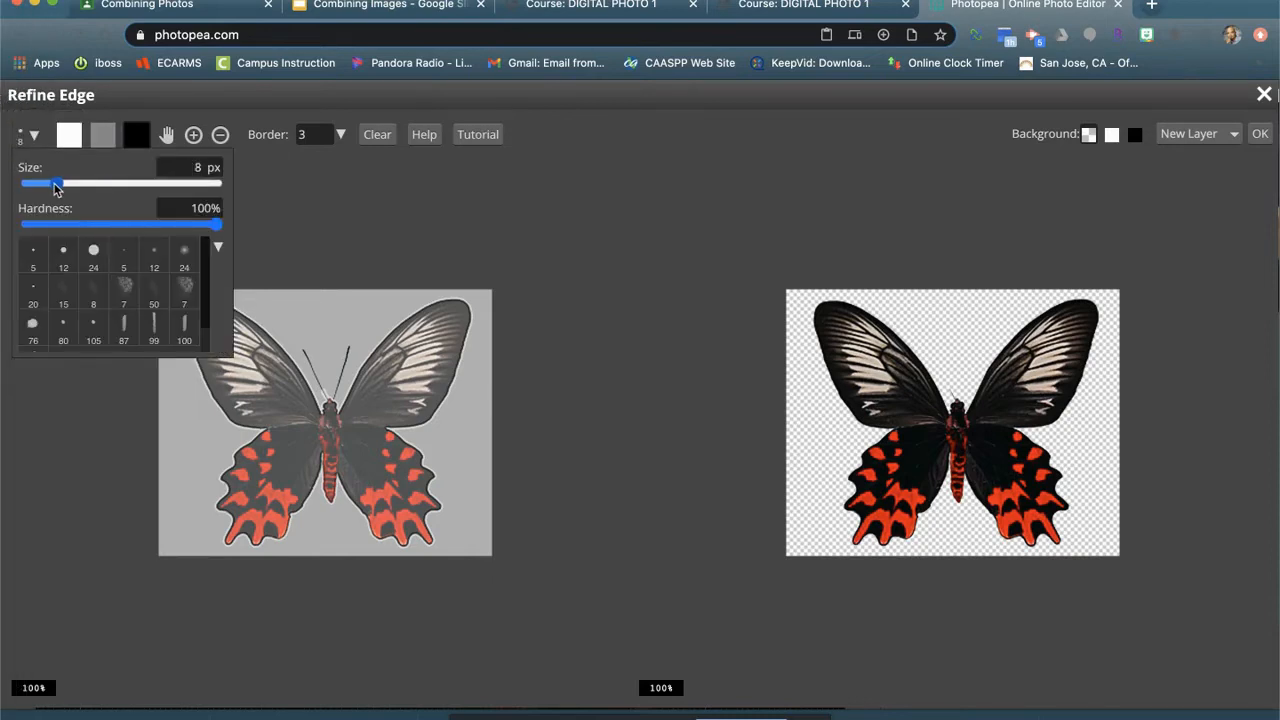
# Step: Reduce the Refine Edge brush to 6 px, try a larger size, and output the butterfly cutout to a new layer
pyautogui.click(28, 134)
pyautogui.click(29, 133)
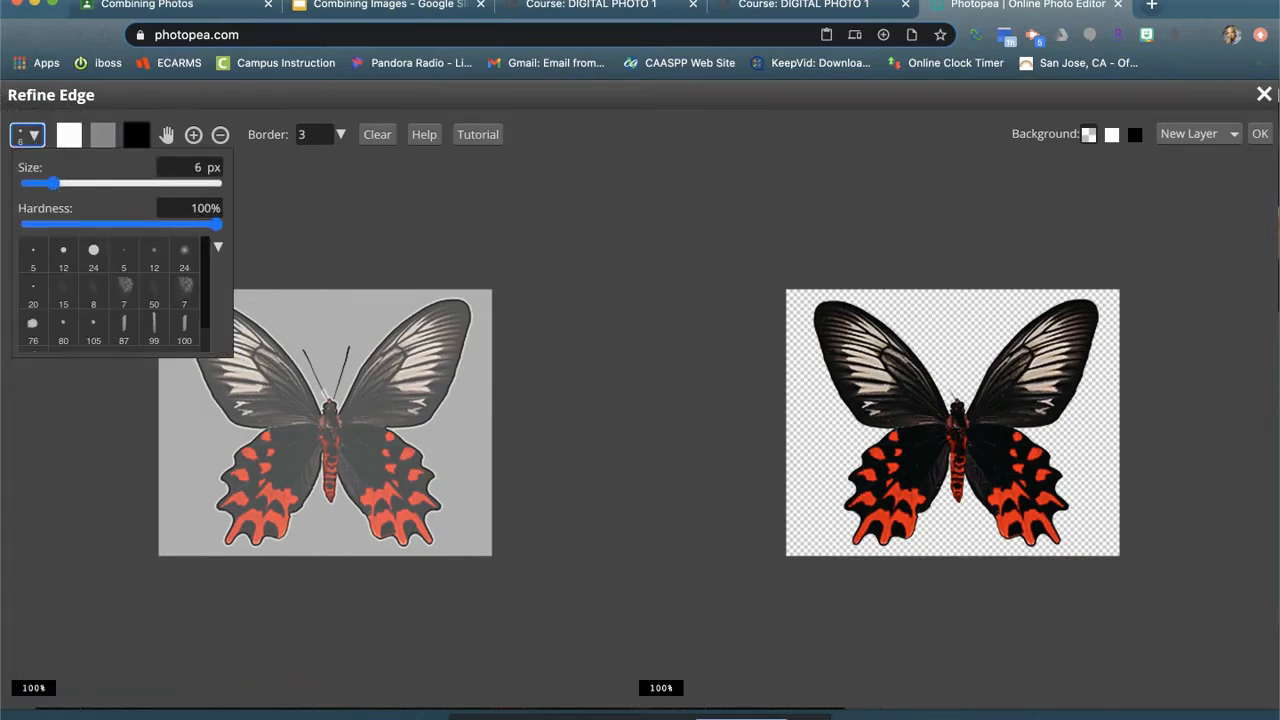
pyautogui.click(285, 275)
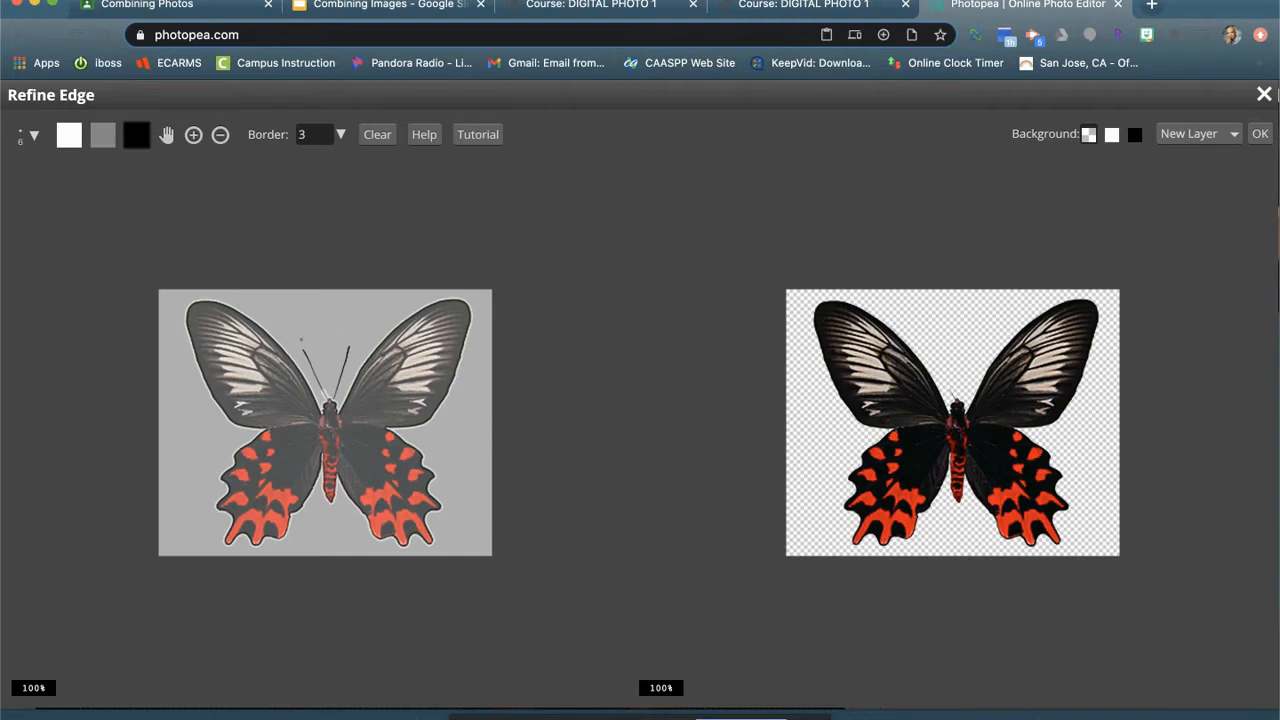
pyautogui.press(']')
pyautogui.press(']')
pyautogui.click(1260, 135)
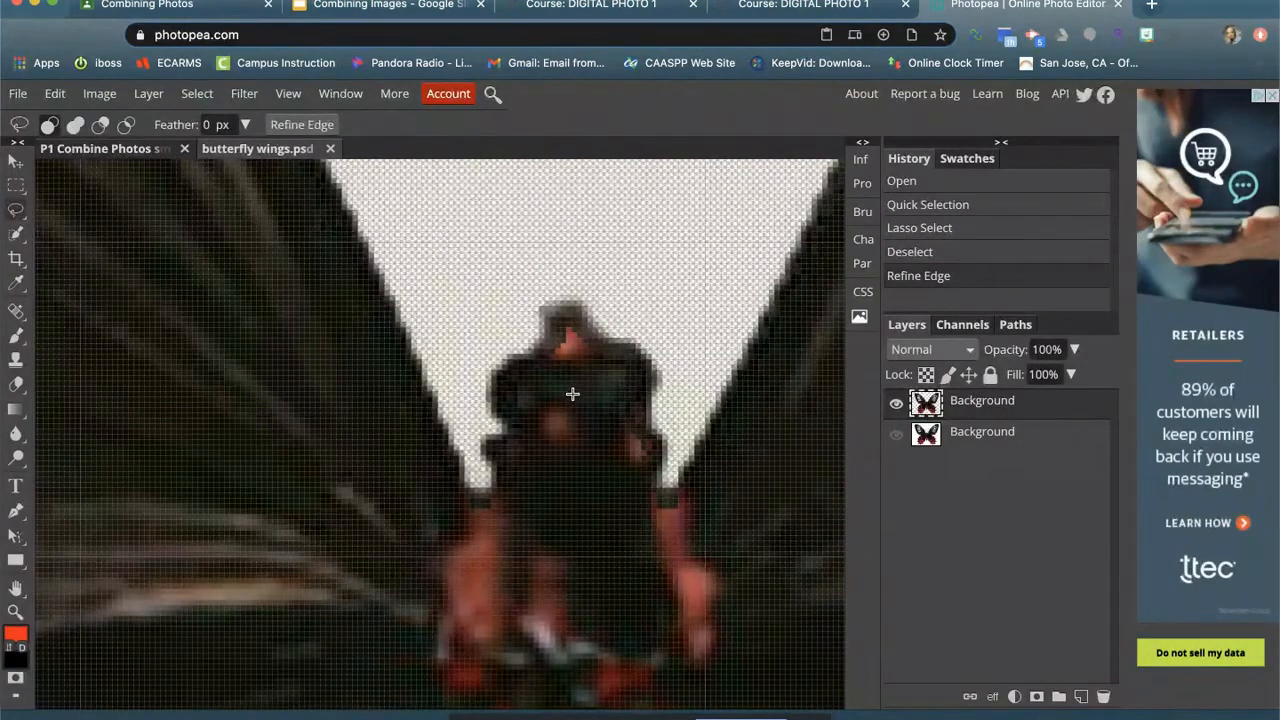
# Step: Examine the butterfly cutout around the head and wings up close, and compare it with its layer hidden and shown
pyautogui.click(16, 611)
pyautogui.scroll(-5, 557, 363)
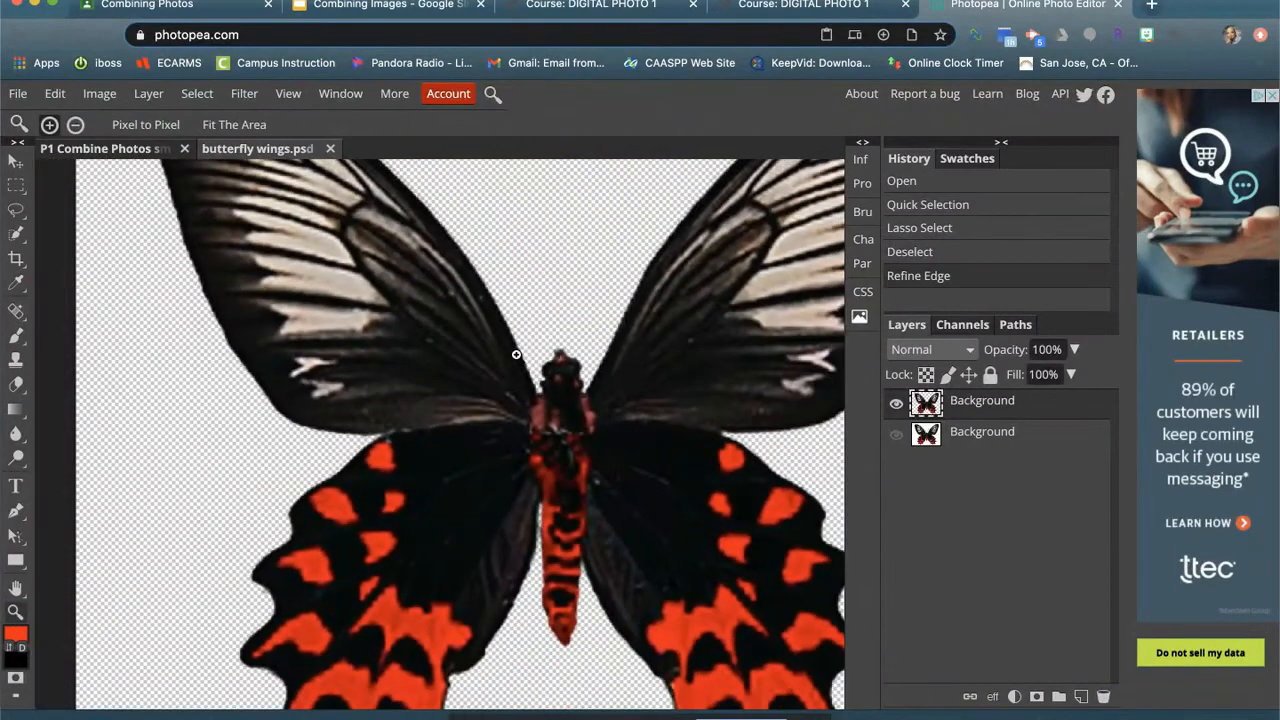
pyautogui.scroll(5, 549, 359)
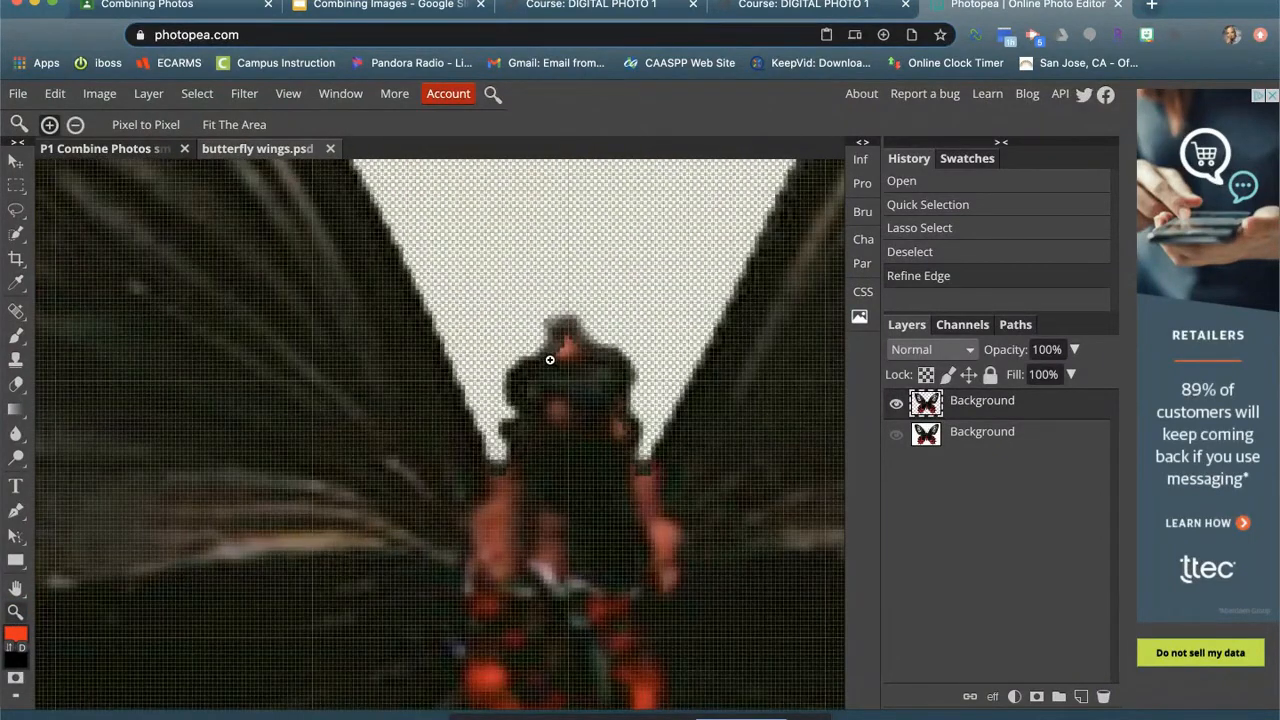
pyautogui.scroll(-3, 532, 371)
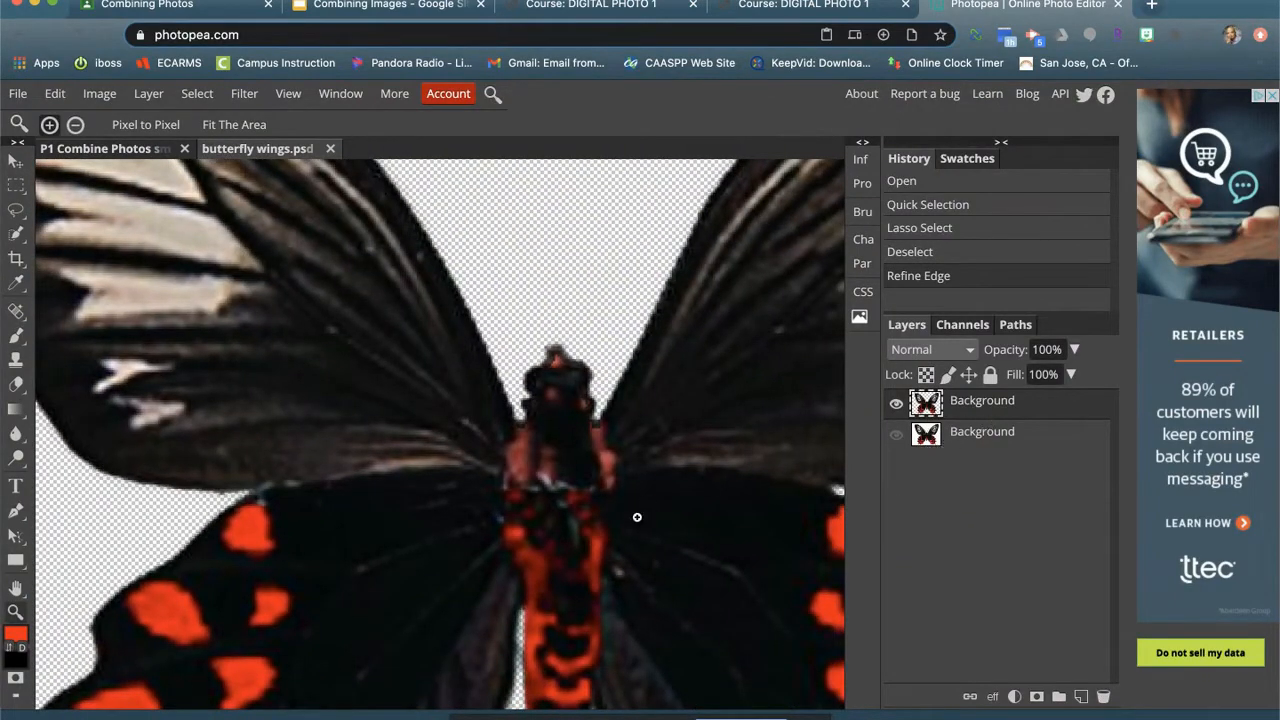
pyautogui.scroll(-1, 621, 516)
pyautogui.scroll(-2, 621, 516)
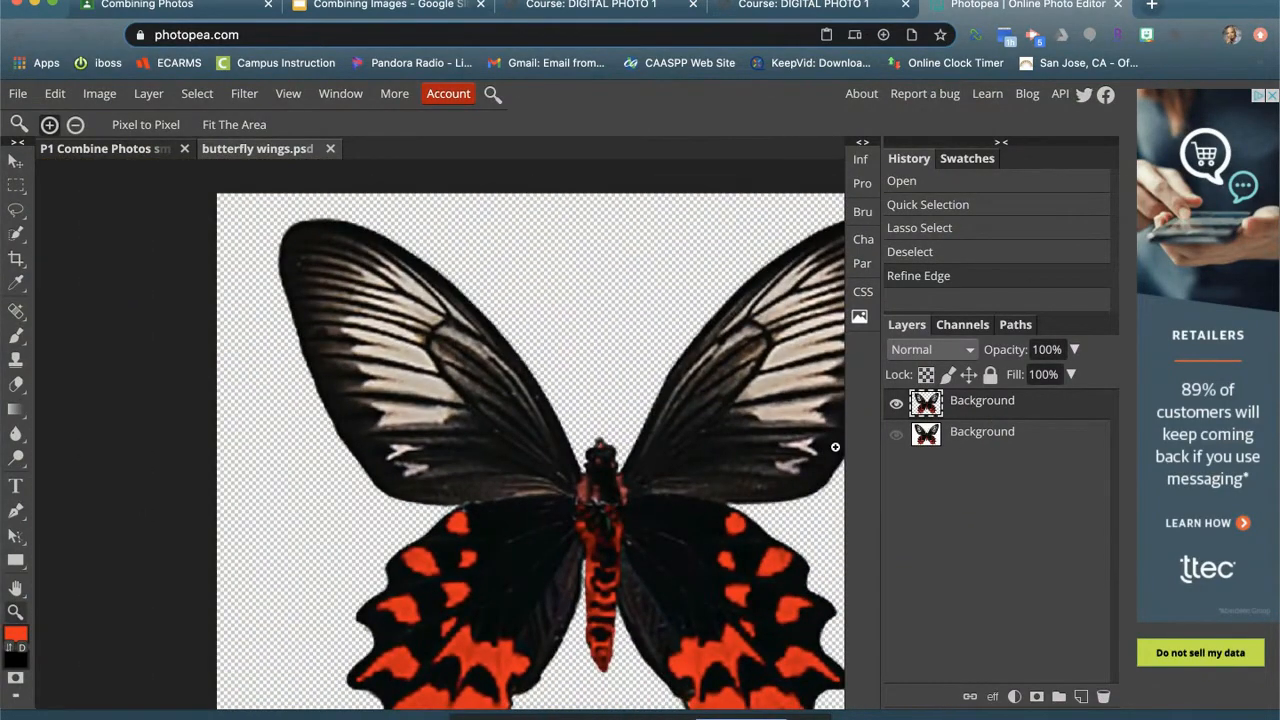
pyautogui.click(895, 405)
pyautogui.click(895, 405)
pyautogui.scroll(-5, 468, 464)
pyautogui.scroll(3, 463, 462)
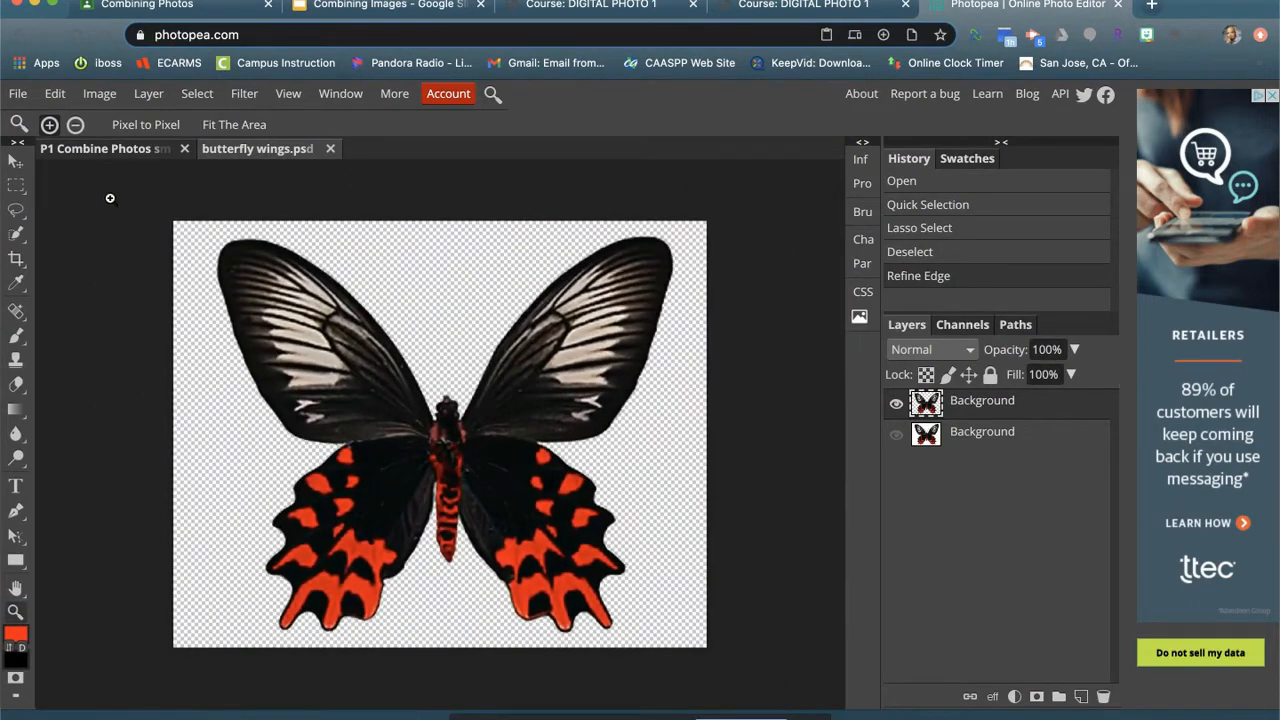
# Step: Select the whole cut-out butterfly with a Rectangle Select marquee and copy it
pyautogui.click(16, 185)
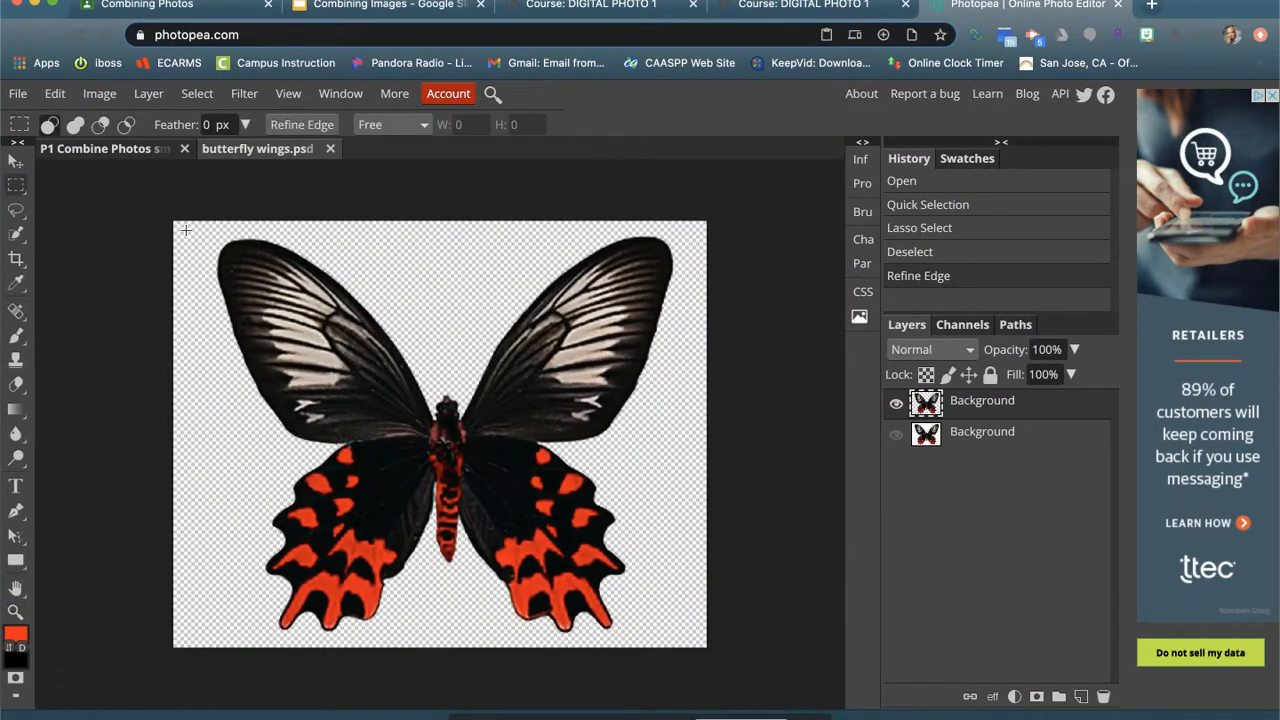
pyautogui.moveTo(190, 230); pyautogui.dragTo(706, 647)
pyautogui.click(24, 94)
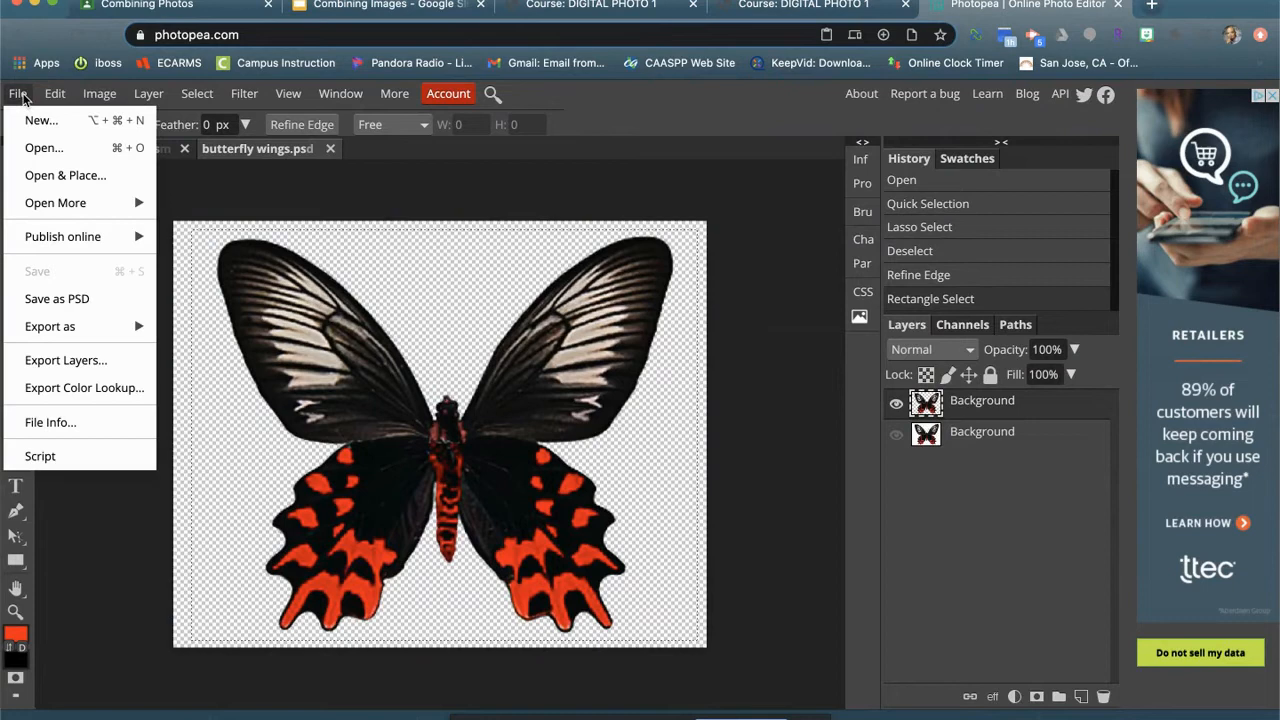
pyautogui.moveTo(55, 95)
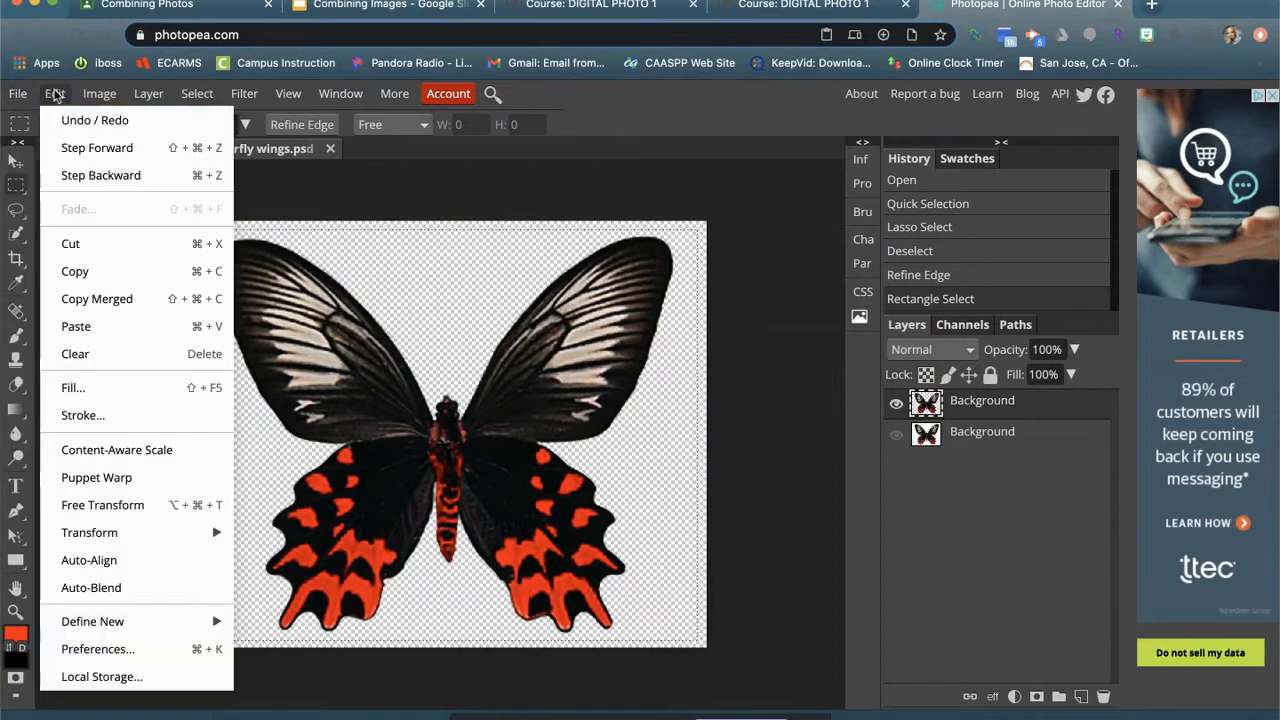
pyautogui.click(84, 271)
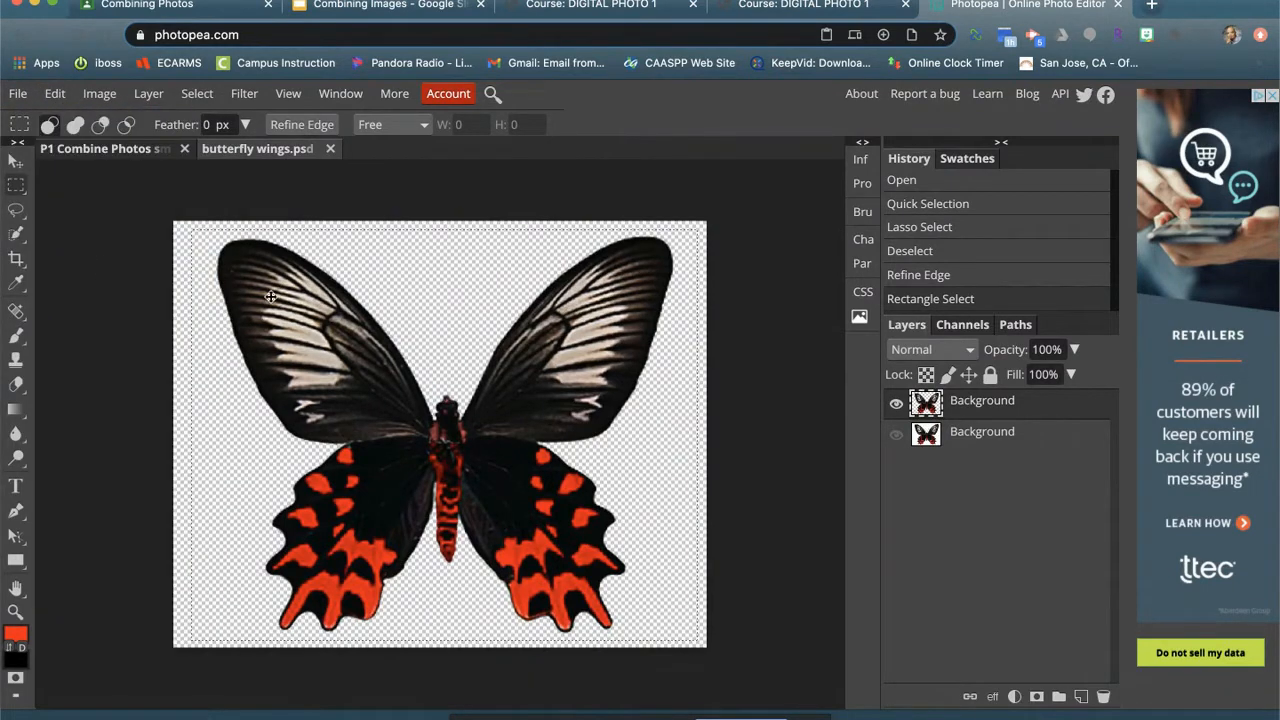
# Step: Paste the copied butterfly into the P1 Combine Photos project
pyautogui.click(108, 150)
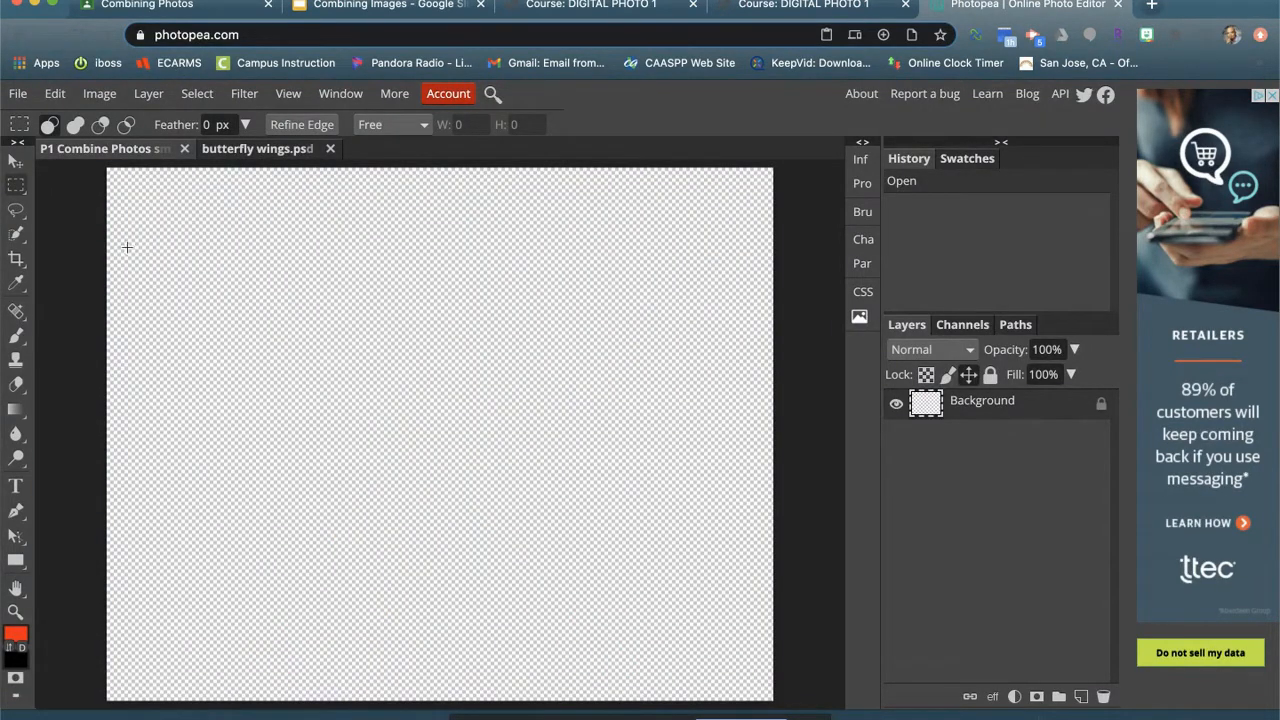
pyautogui.click(55, 93)
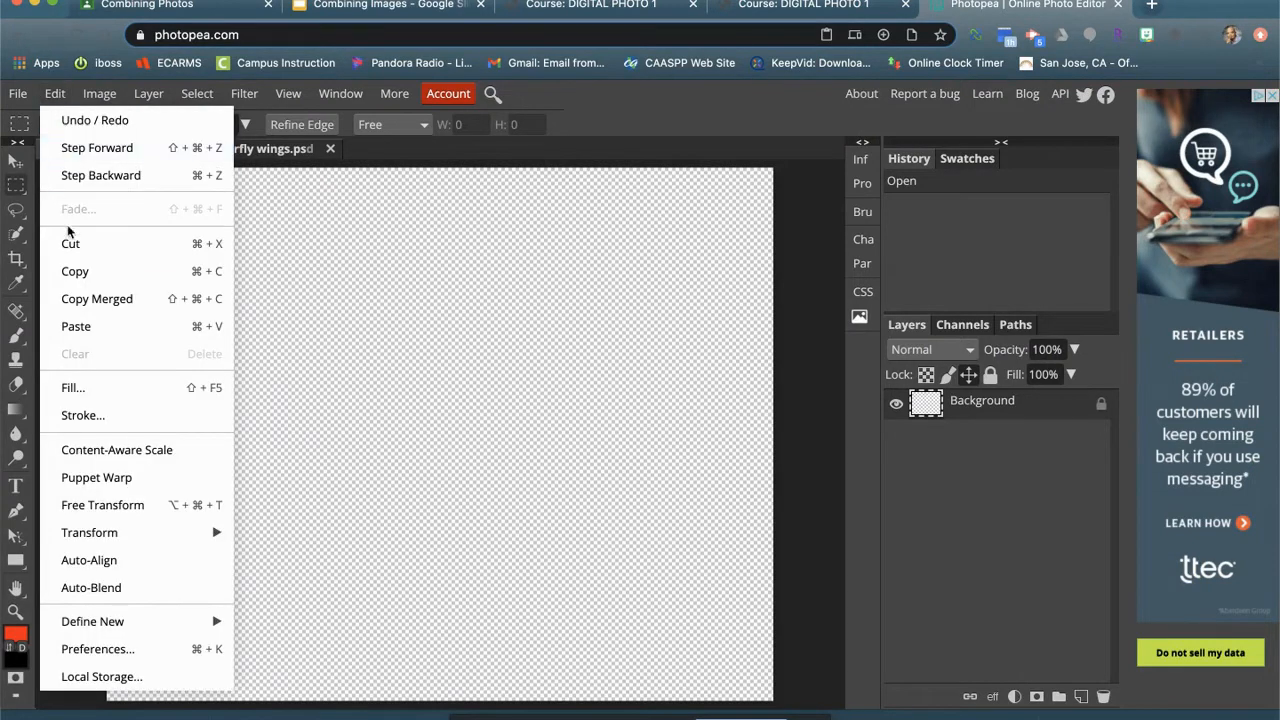
pyautogui.click(74, 325)
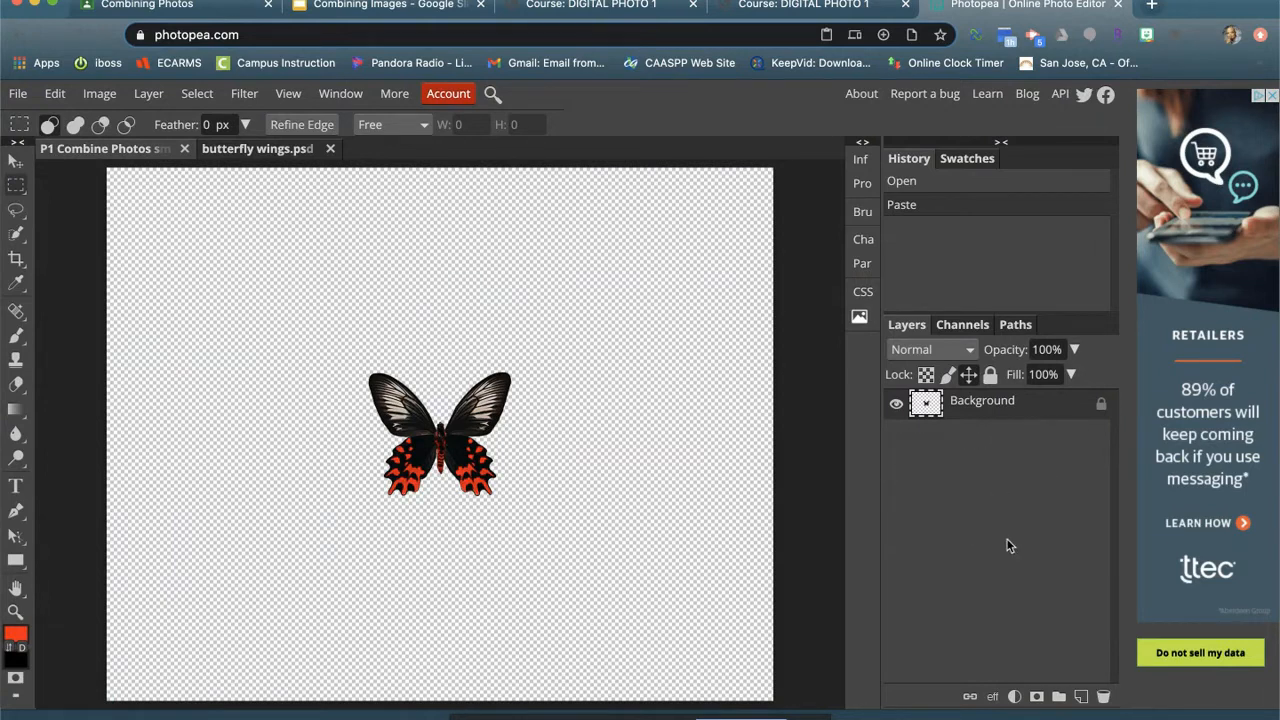
# Step: Unlock the Background layer, try moving the butterfly to the right, and revert to the Paste history state
pyautogui.click(1101, 407)
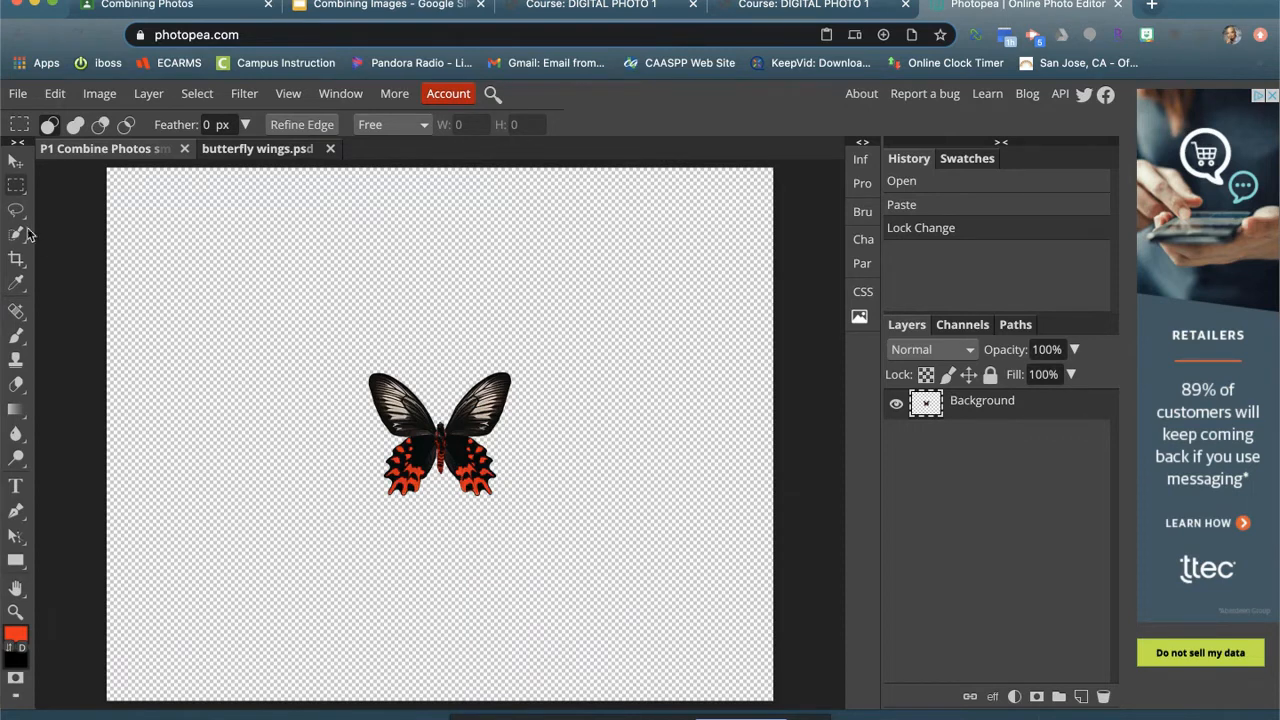
pyautogui.click(16, 161)
pyautogui.moveTo(460, 418); pyautogui.dragTo(558, 430)
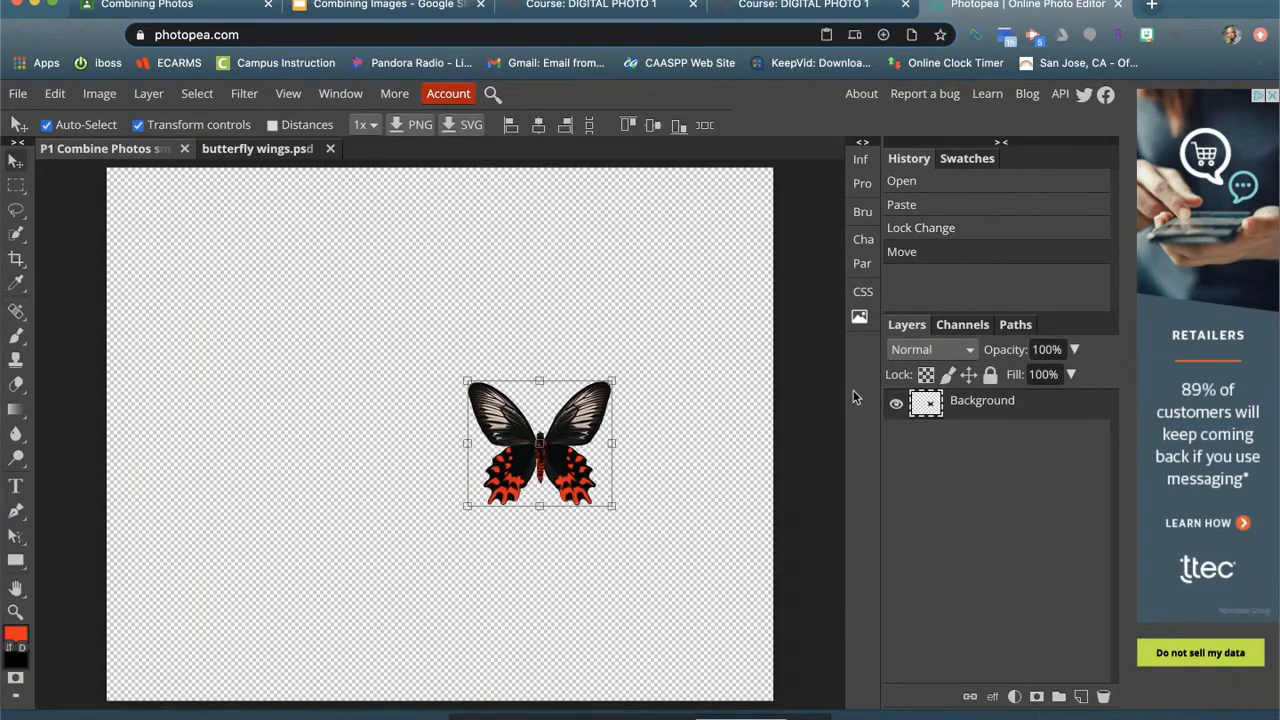
pyautogui.click(948, 230)
pyautogui.click(958, 208)
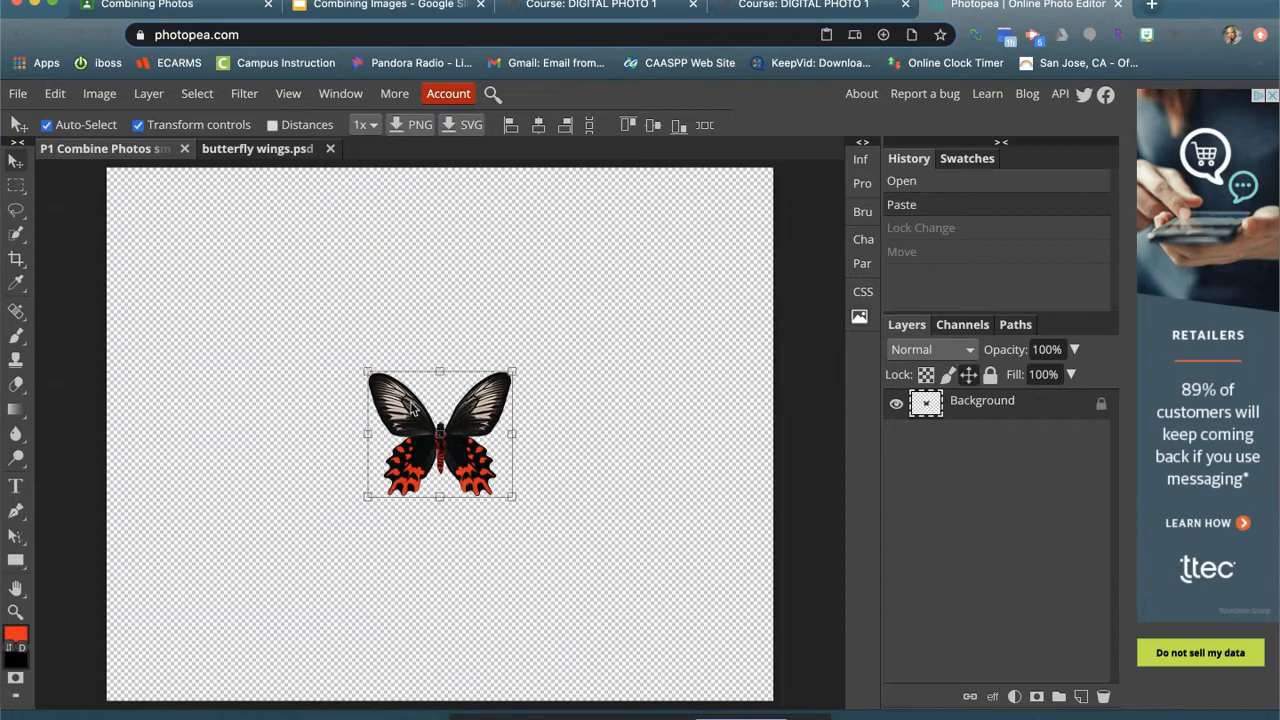
# Step: Try to move the butterfly on the locked Background layer, and unlock that layer
pyautogui.click(449, 400)
pyautogui.moveTo(508, 330); pyautogui.dragTo(575, 538)
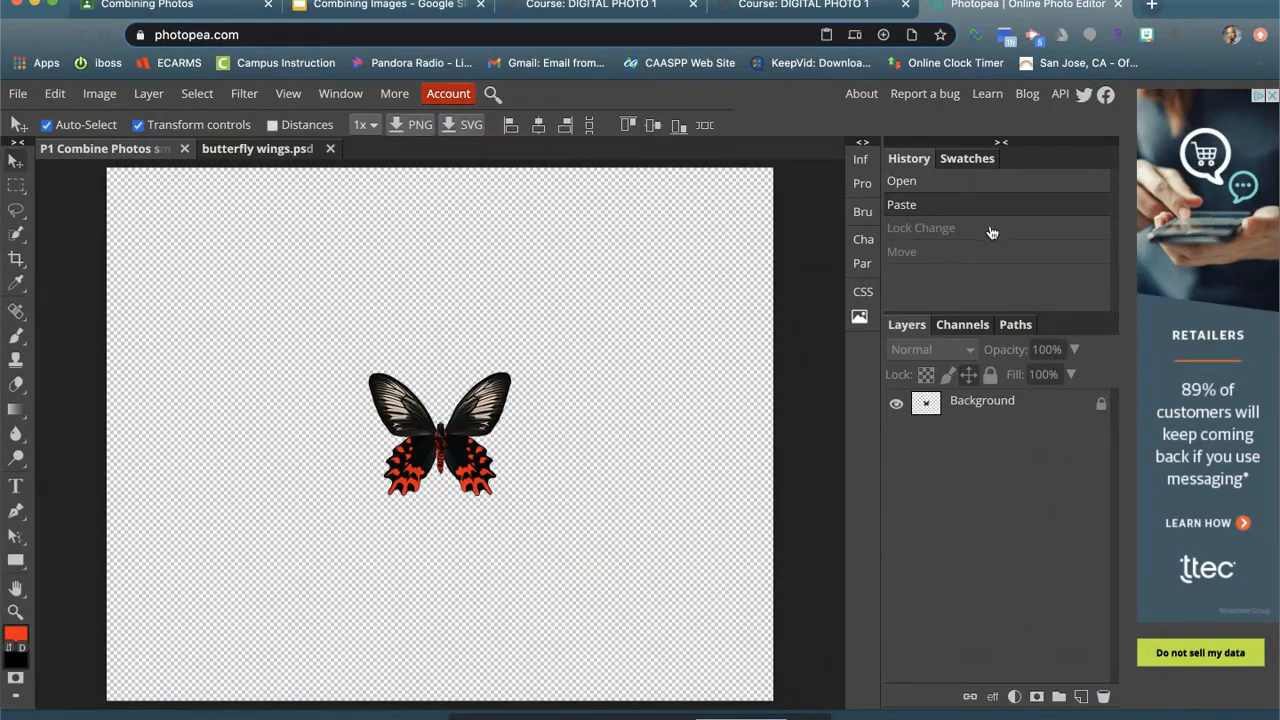
pyautogui.click(1100, 405)
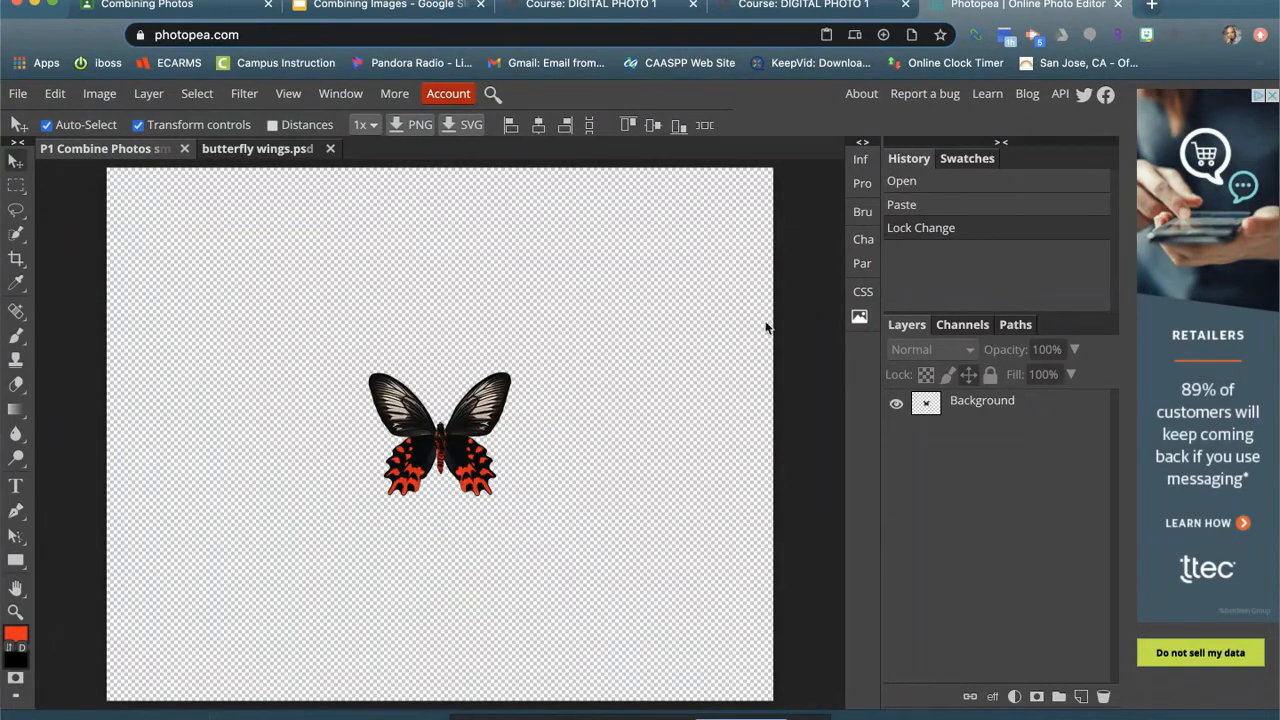
# Step: Paint red Brush test strokes over and around the butterfly, restoring the Lock Change history state after each trial
pyautogui.press('b')
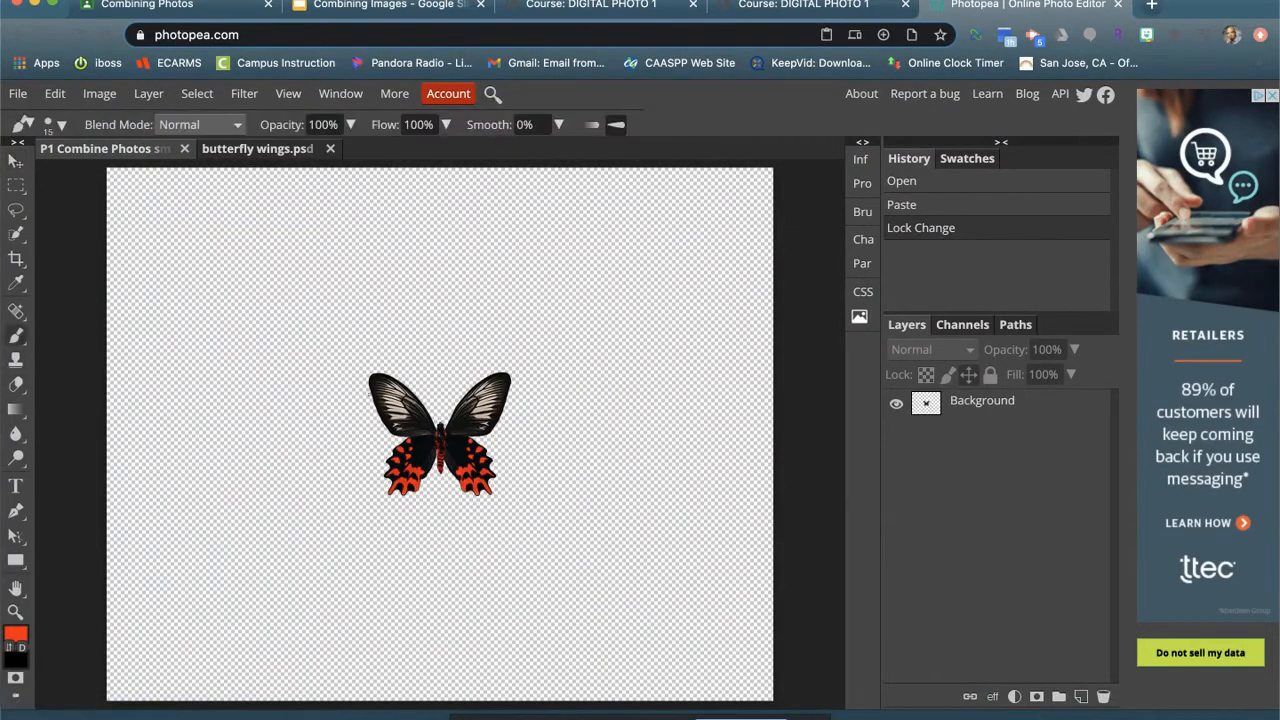
pyautogui.click(240, 325)
pyautogui.click(1036, 410)
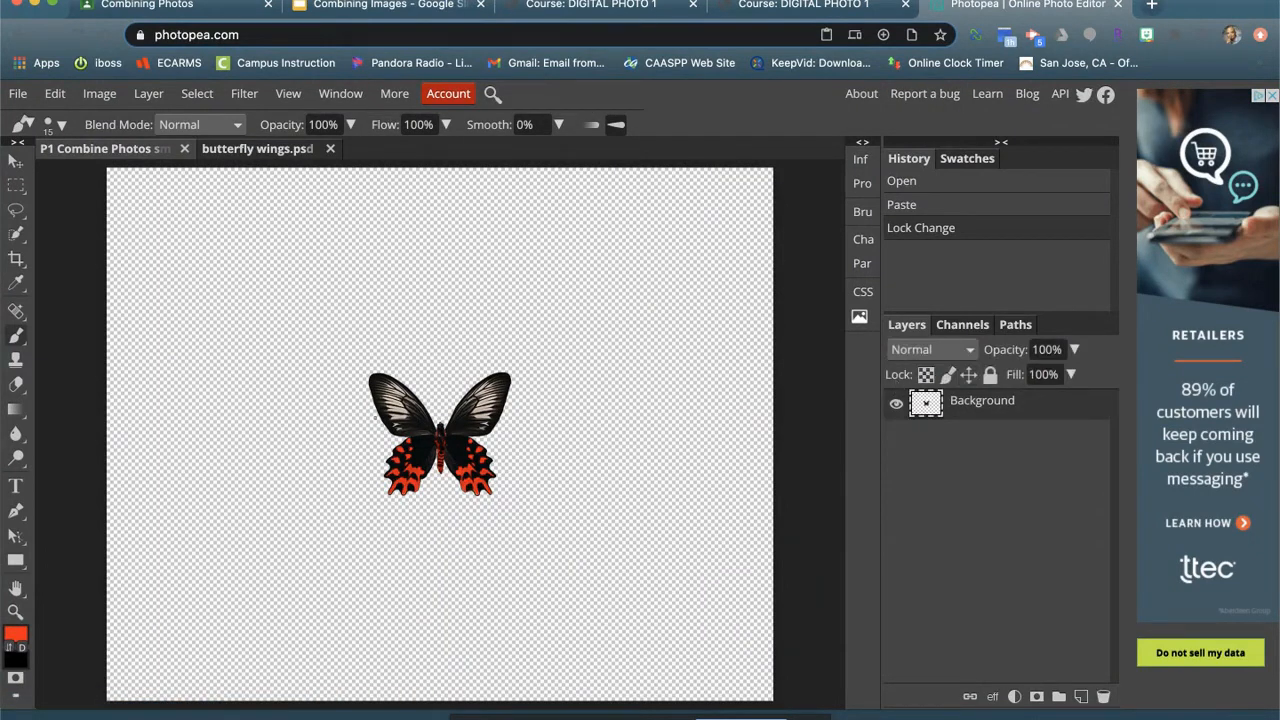
pyautogui.moveTo(307, 381)
pyautogui.mouseDown()
pyautogui.moveTo(377, 349)
pyautogui.moveTo(485, 494)
pyautogui.moveTo(566, 494)
pyautogui.mouseUp()
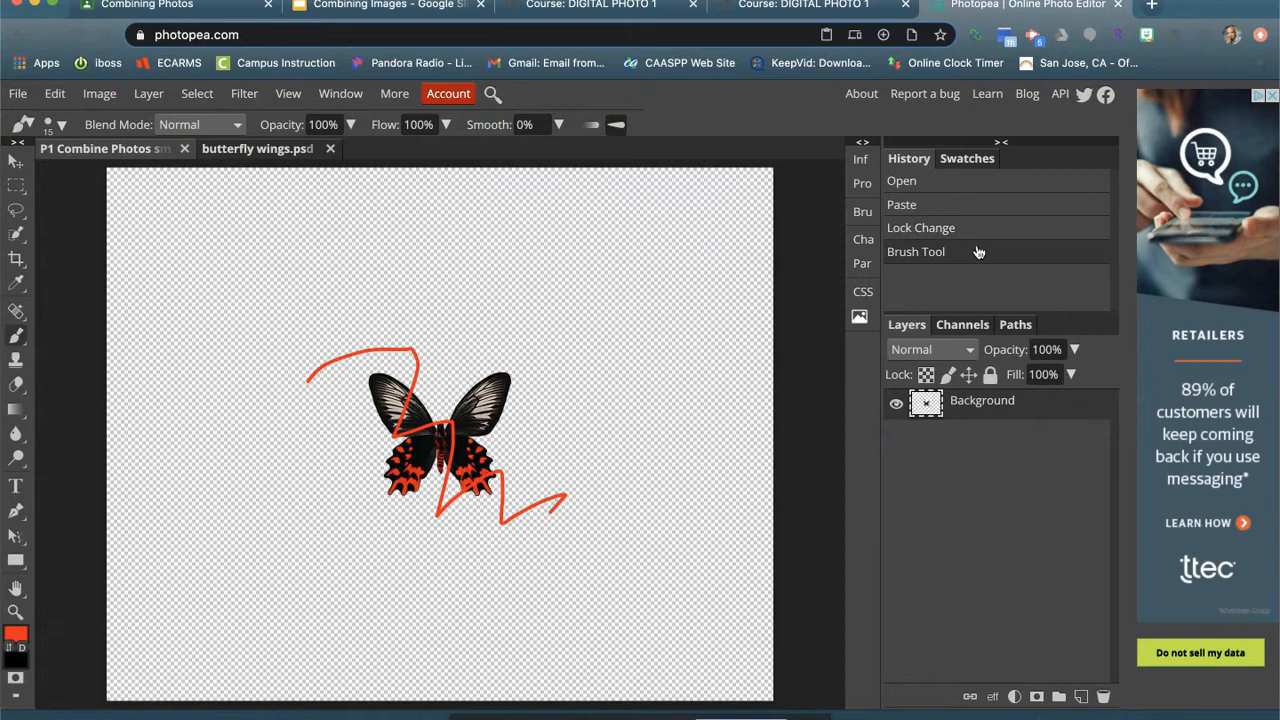
pyautogui.click(966, 228)
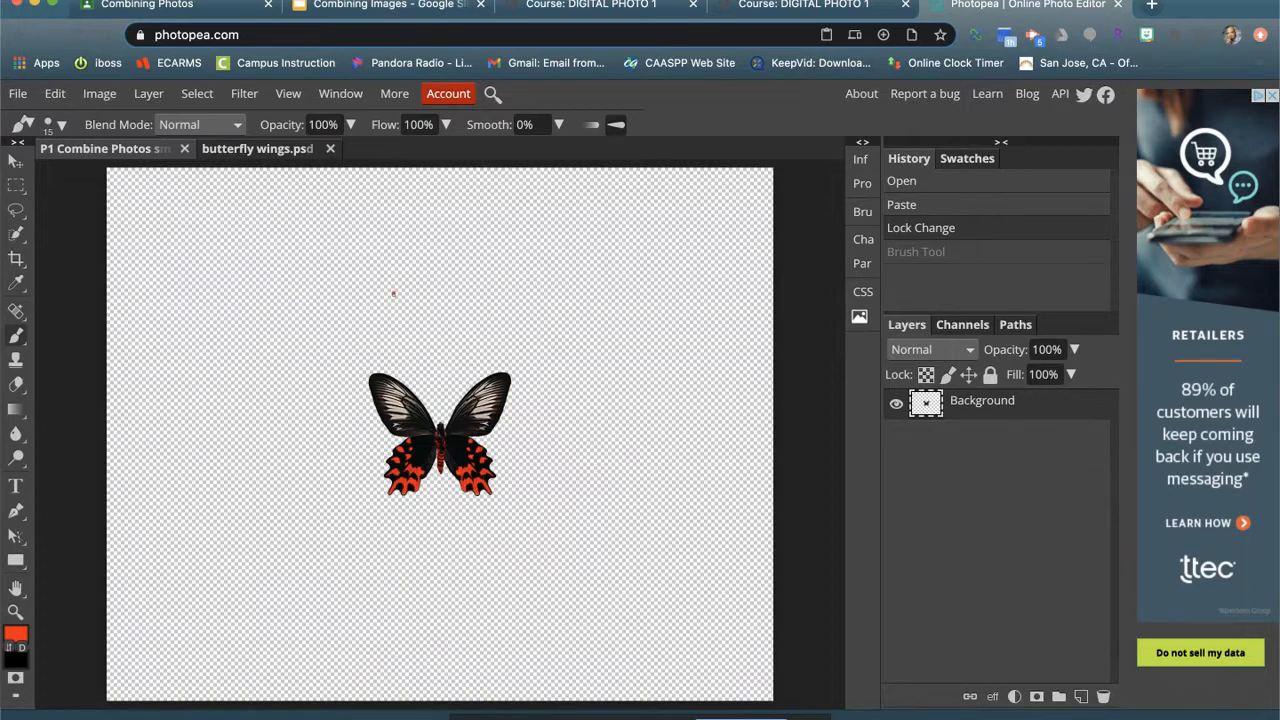
pyautogui.moveTo(393, 293); pyautogui.dragTo(428, 452)
pyautogui.moveTo(502, 330); pyautogui.dragTo(517, 467)
pyautogui.moveTo(292, 490)
pyautogui.mouseDown()
pyautogui.moveTo(474, 555)
pyautogui.moveTo(627, 562)
pyautogui.moveTo(695, 472)
pyautogui.mouseUp()
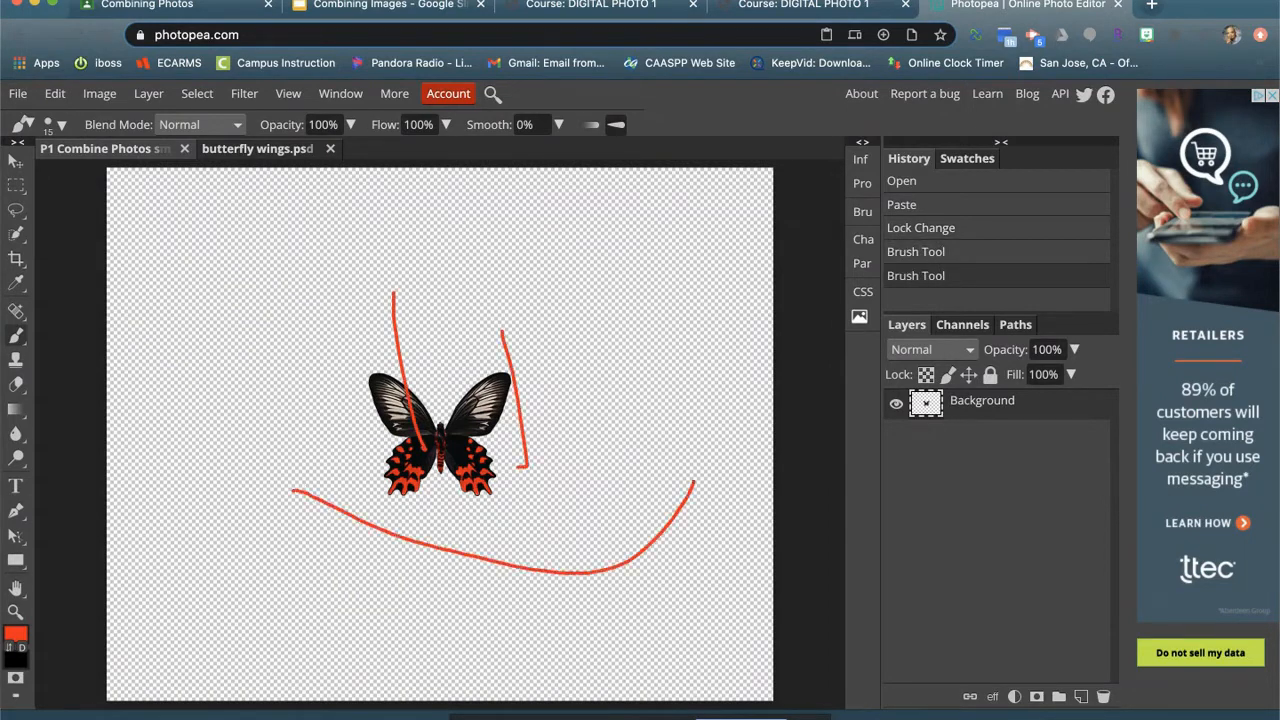
pyautogui.click(979, 229)
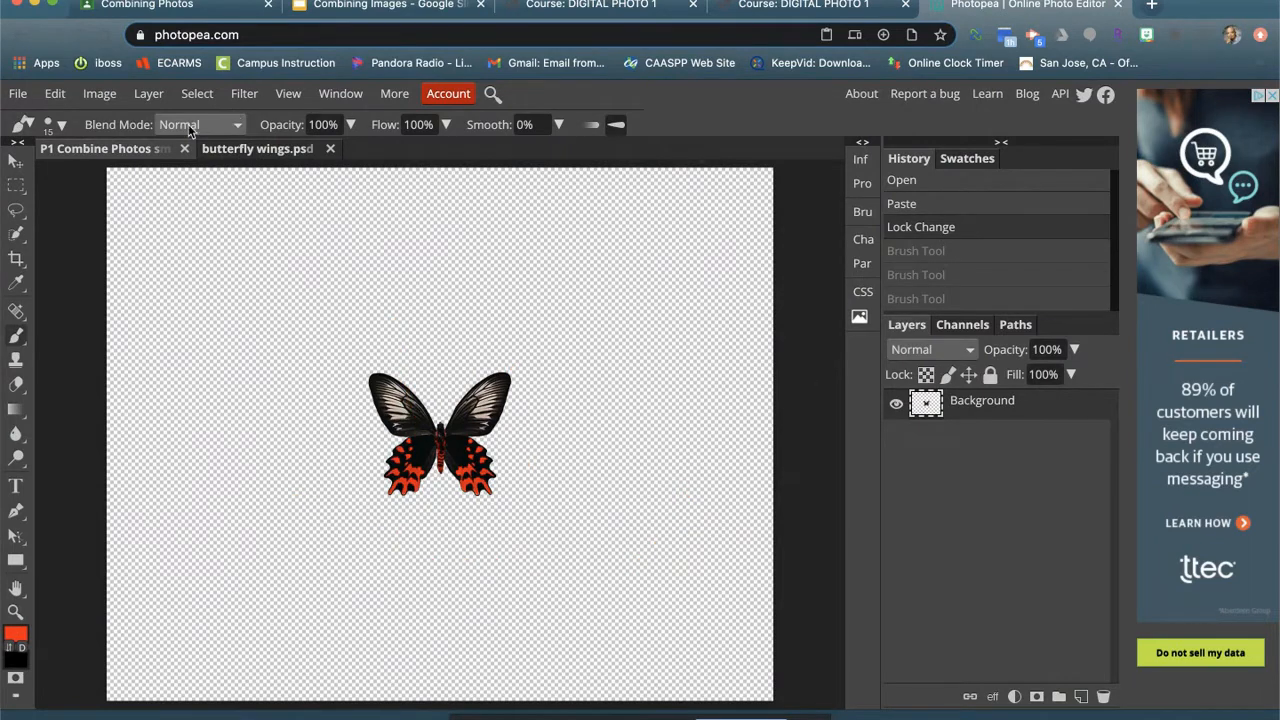
pyautogui.click(54, 94)
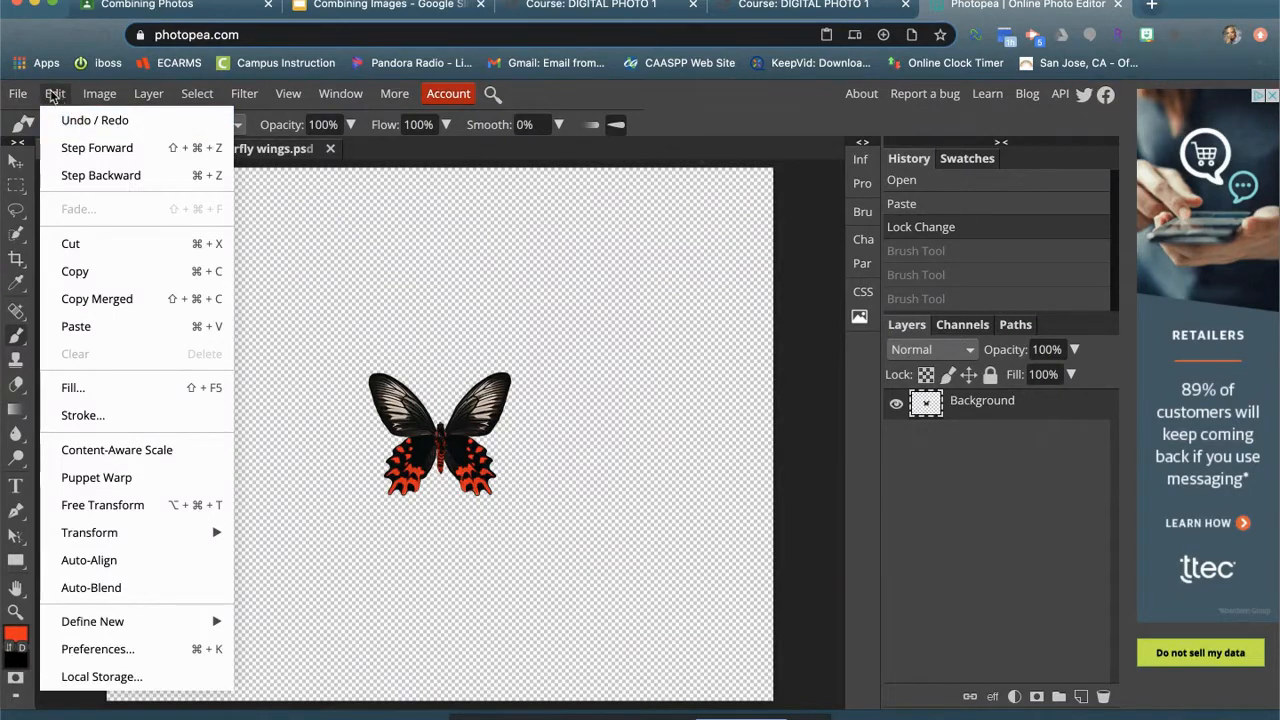
pyautogui.click(53, 94)
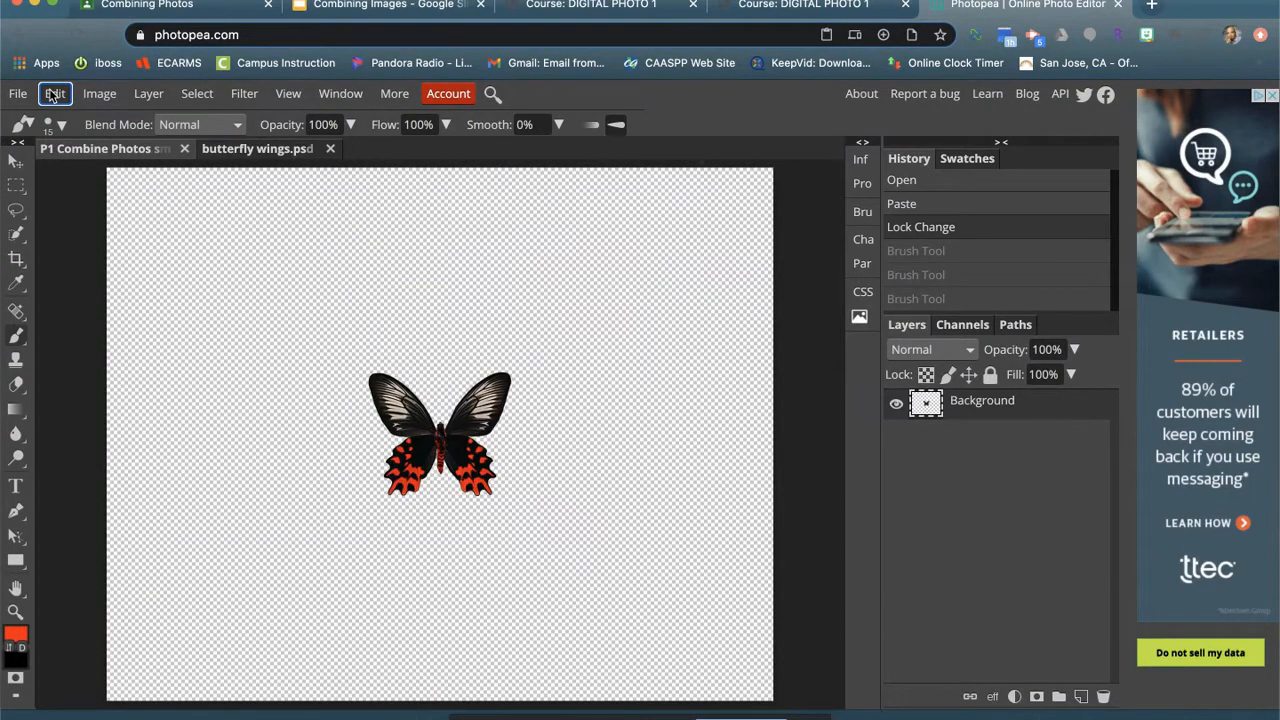
pyautogui.click(53, 94)
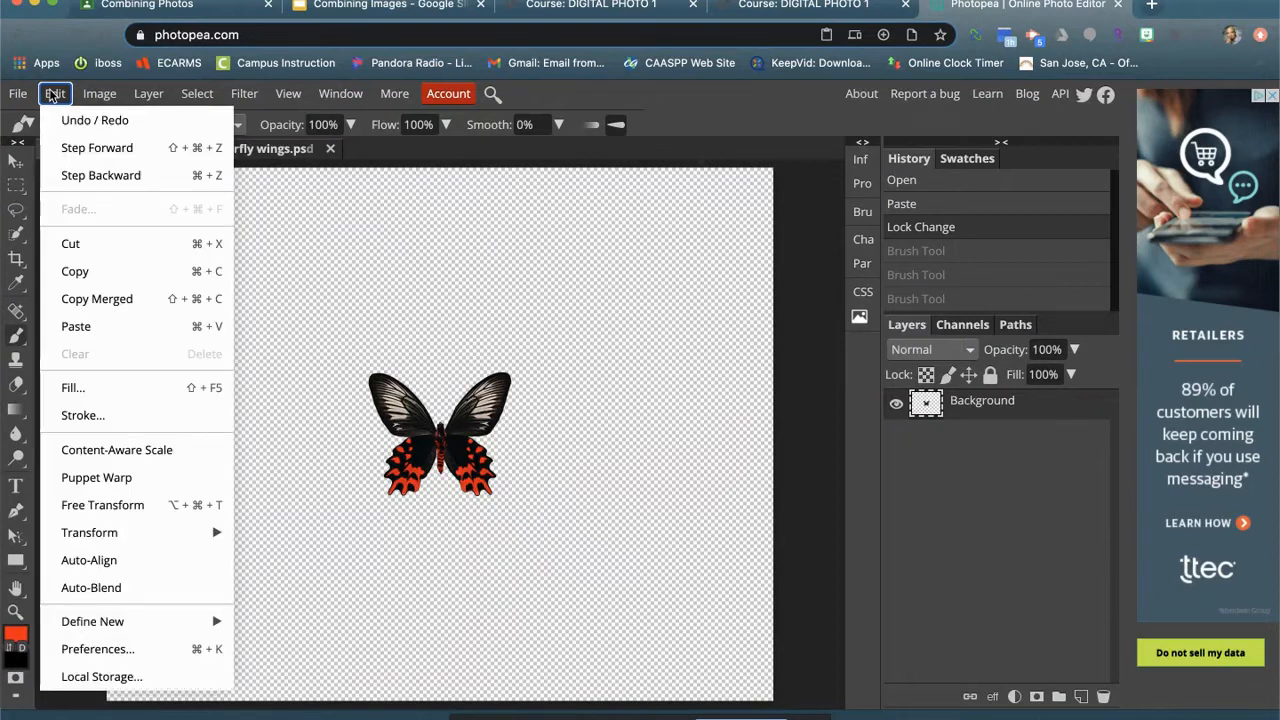
pyautogui.click(53, 94)
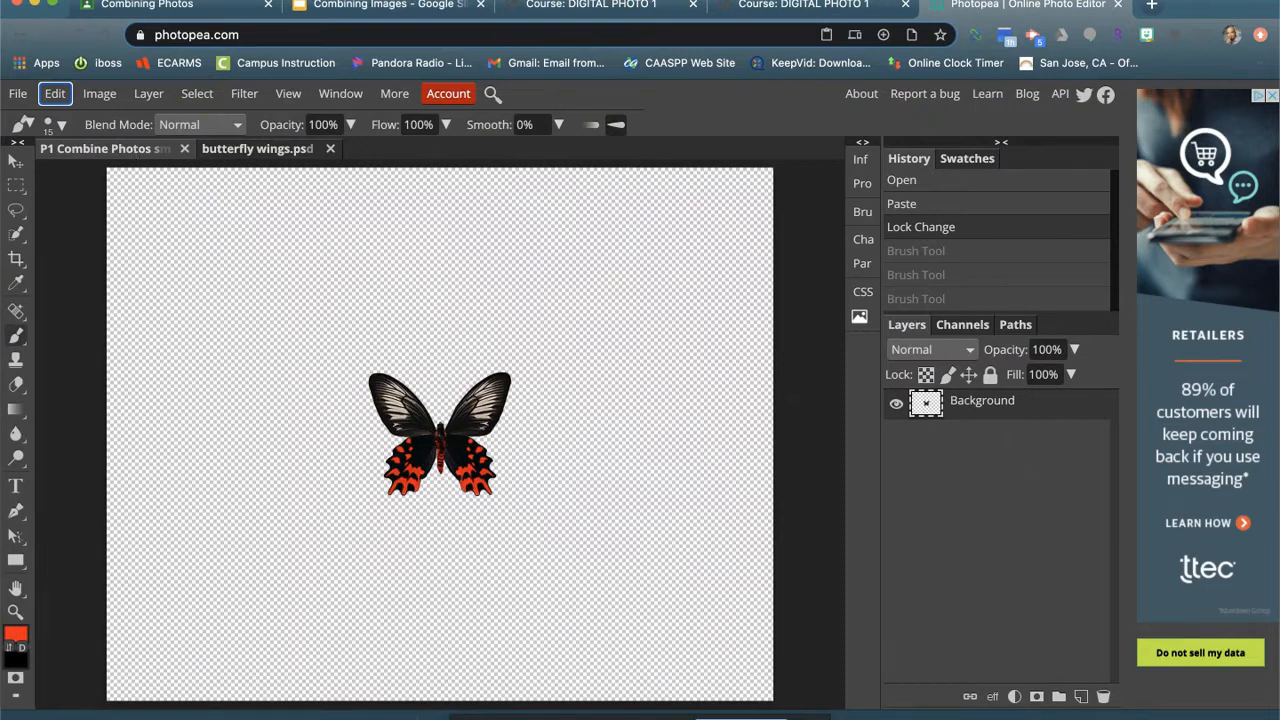
# Step: Open horse.jpg from the Downloads folder as a separate document
pyautogui.click(20, 95)
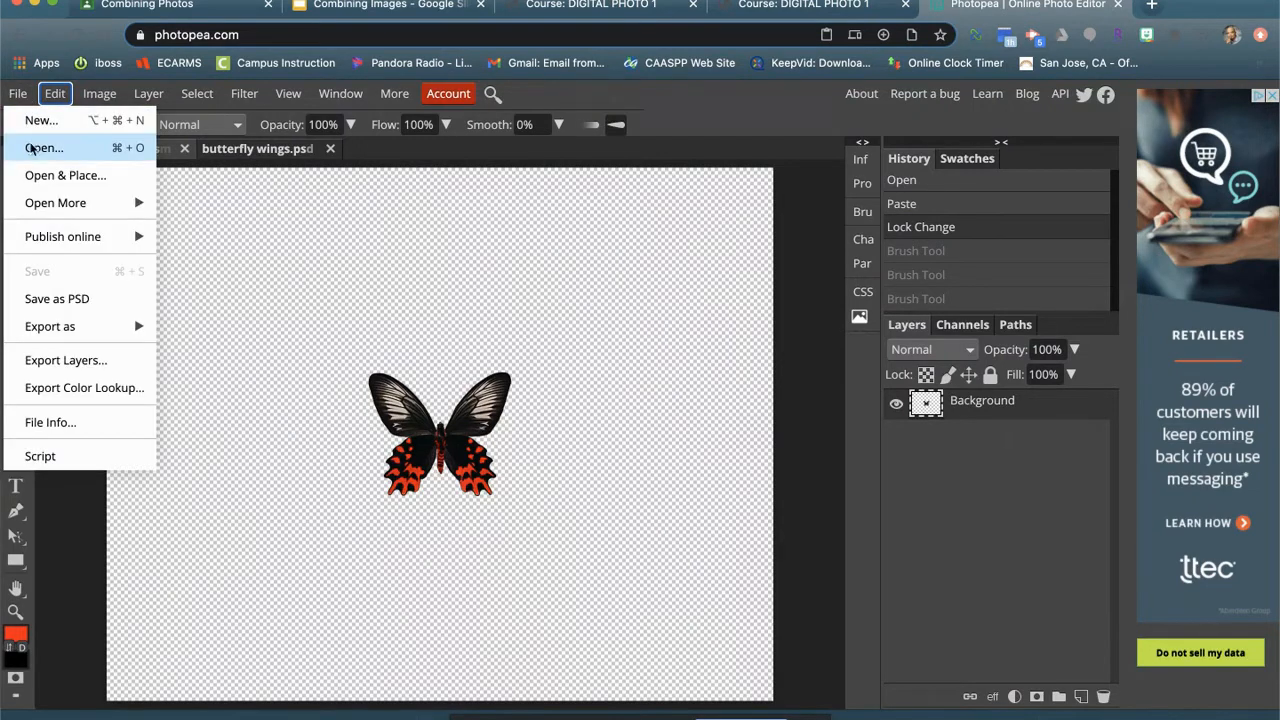
pyautogui.click(40, 150)
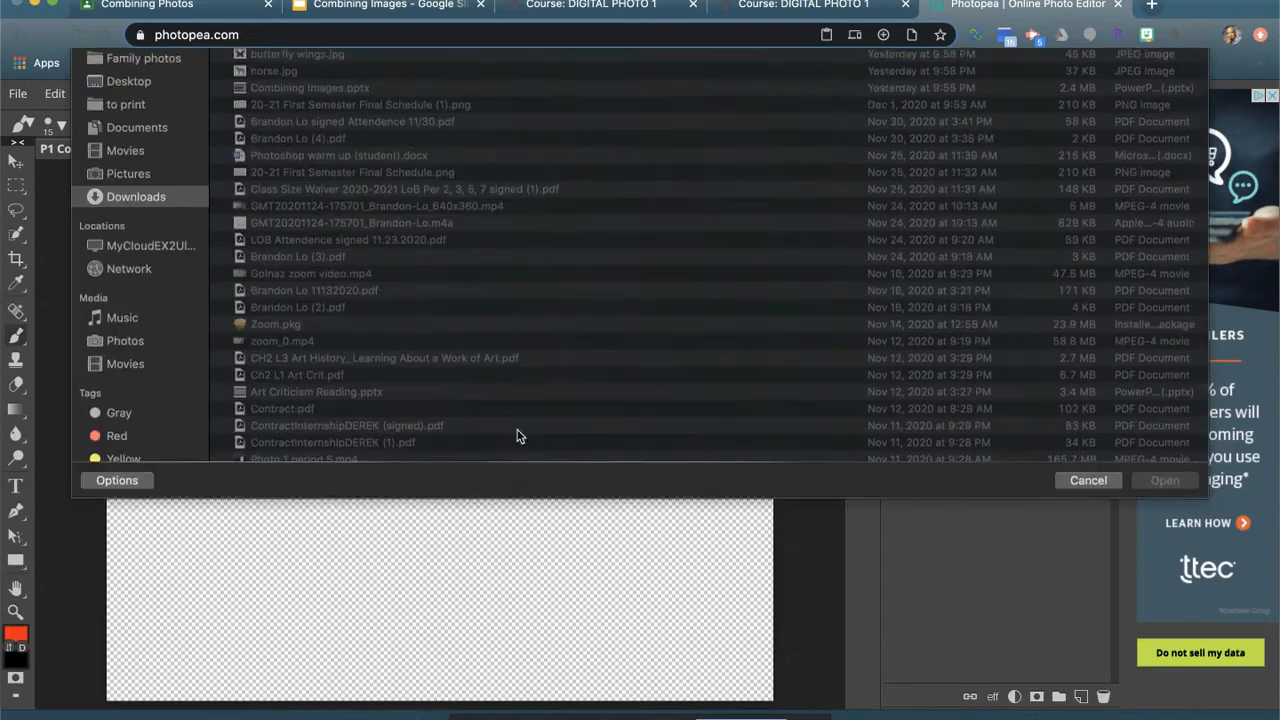
pyautogui.click(298, 202)
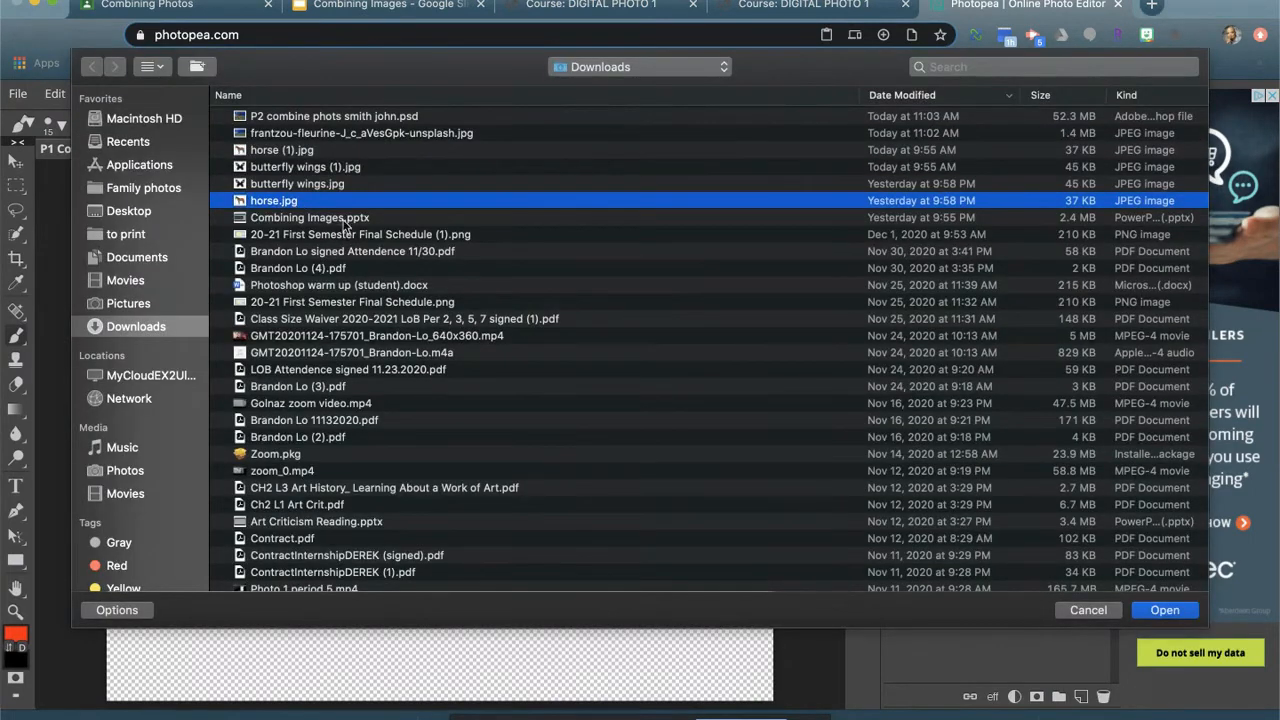
pyautogui.click(1152, 612)
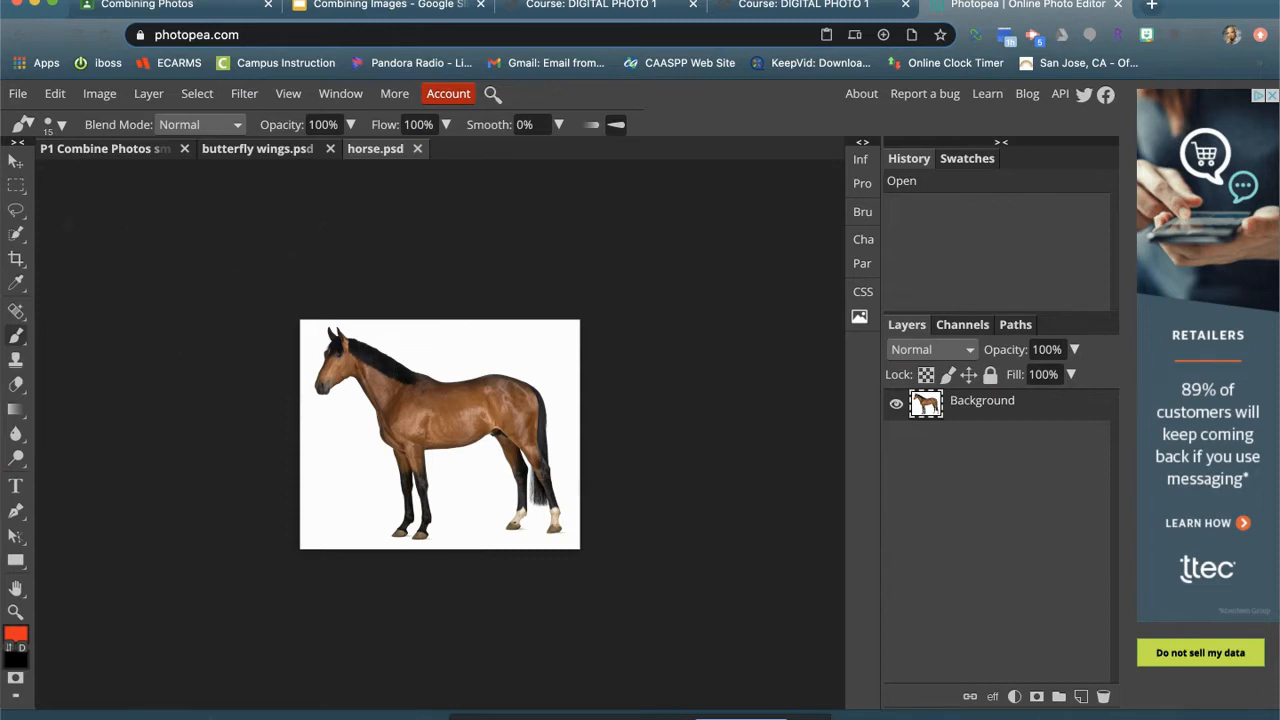
pyautogui.click(16, 235)
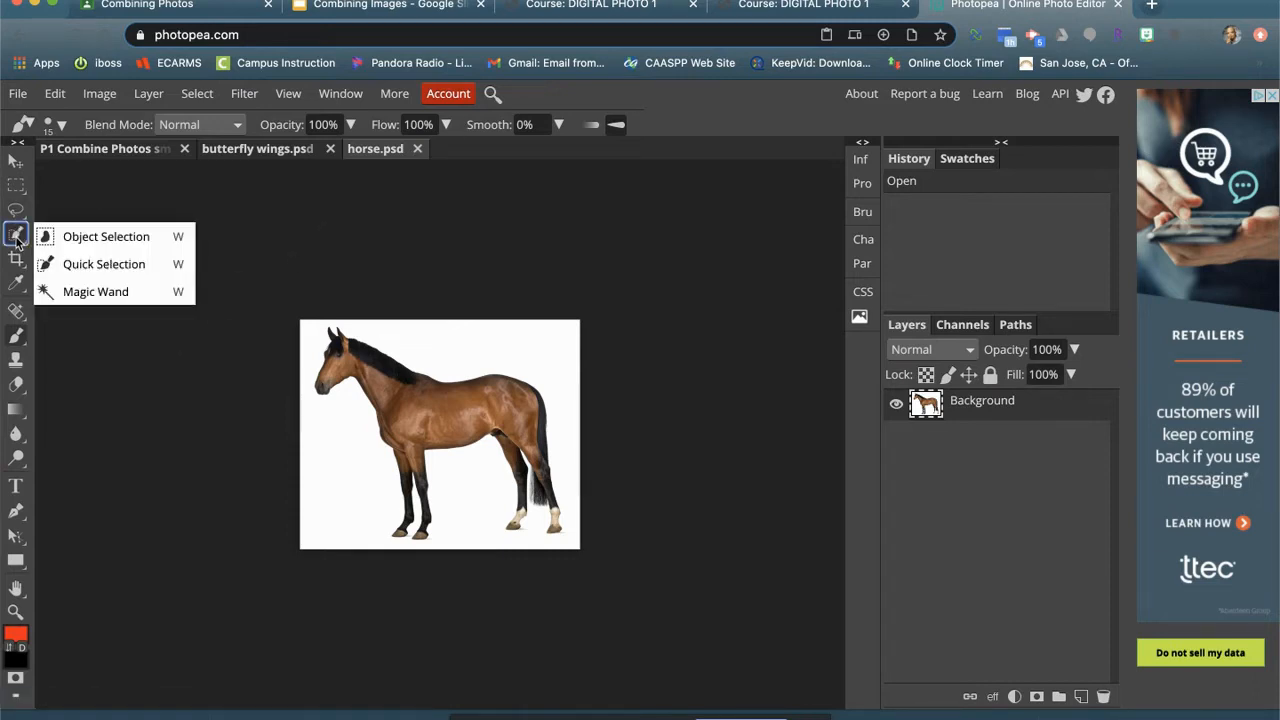
pyautogui.click(180, 266)
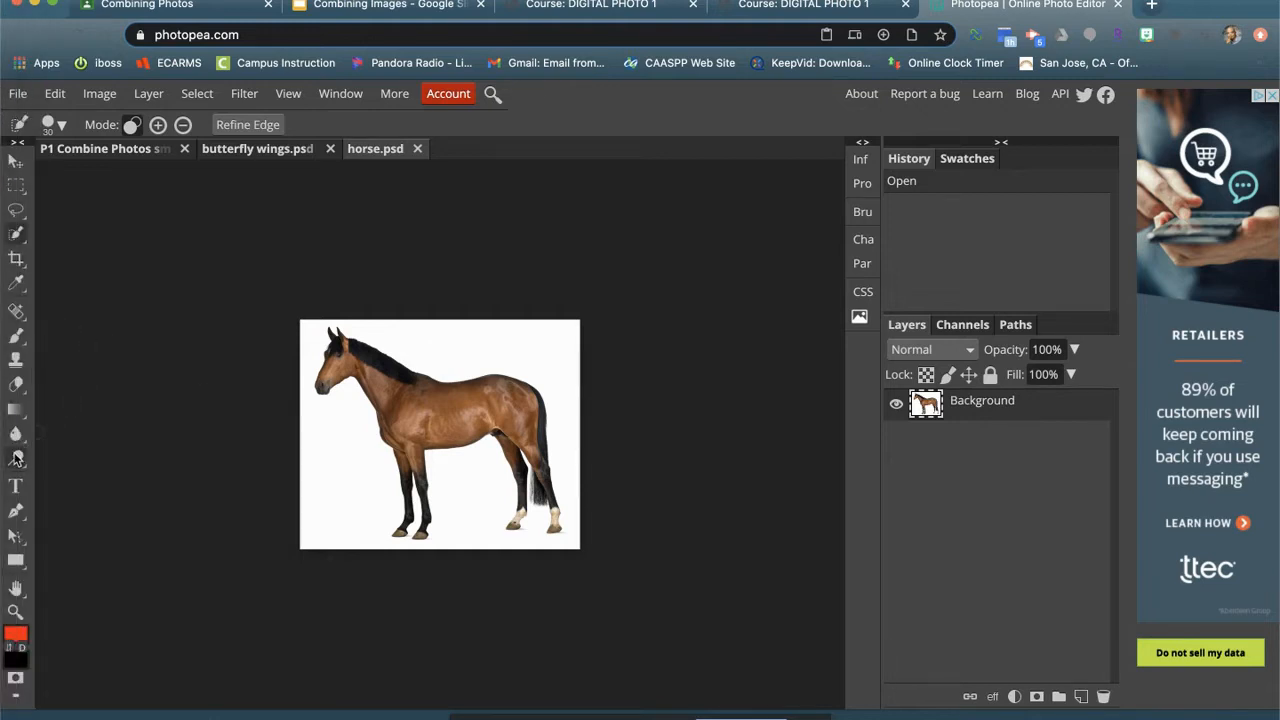
pyautogui.click(16, 338)
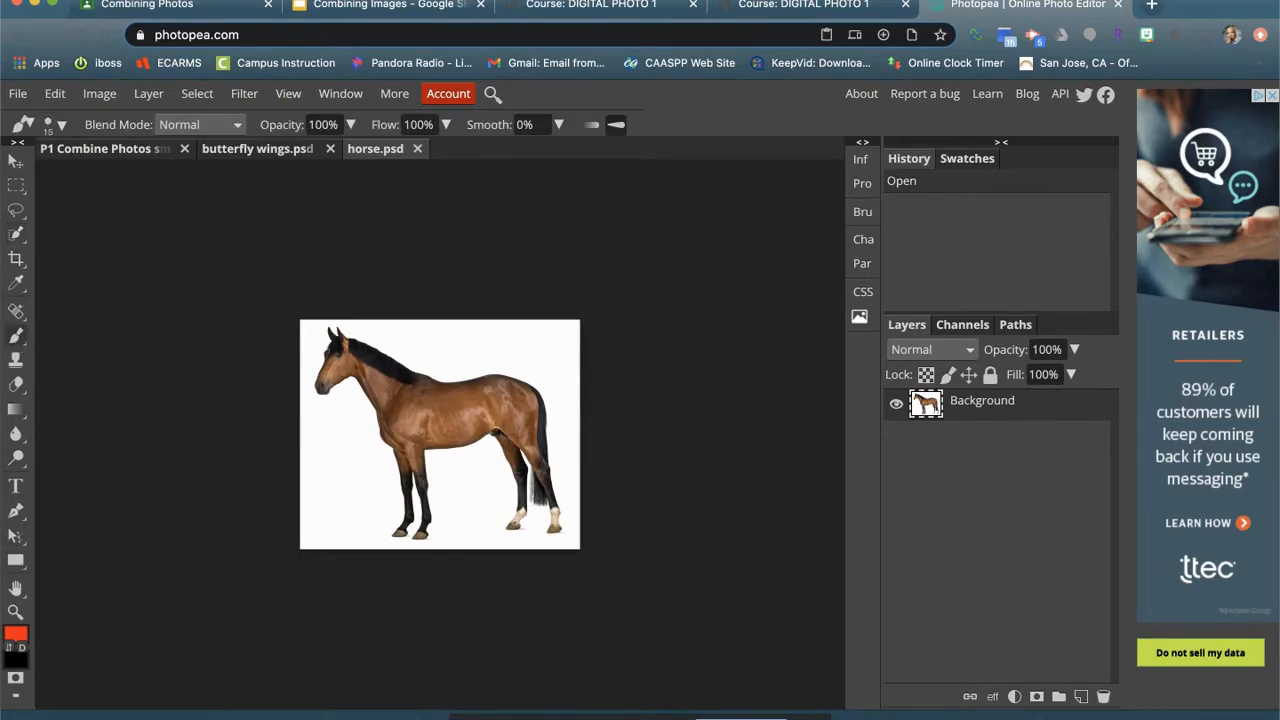
pyautogui.press('w')
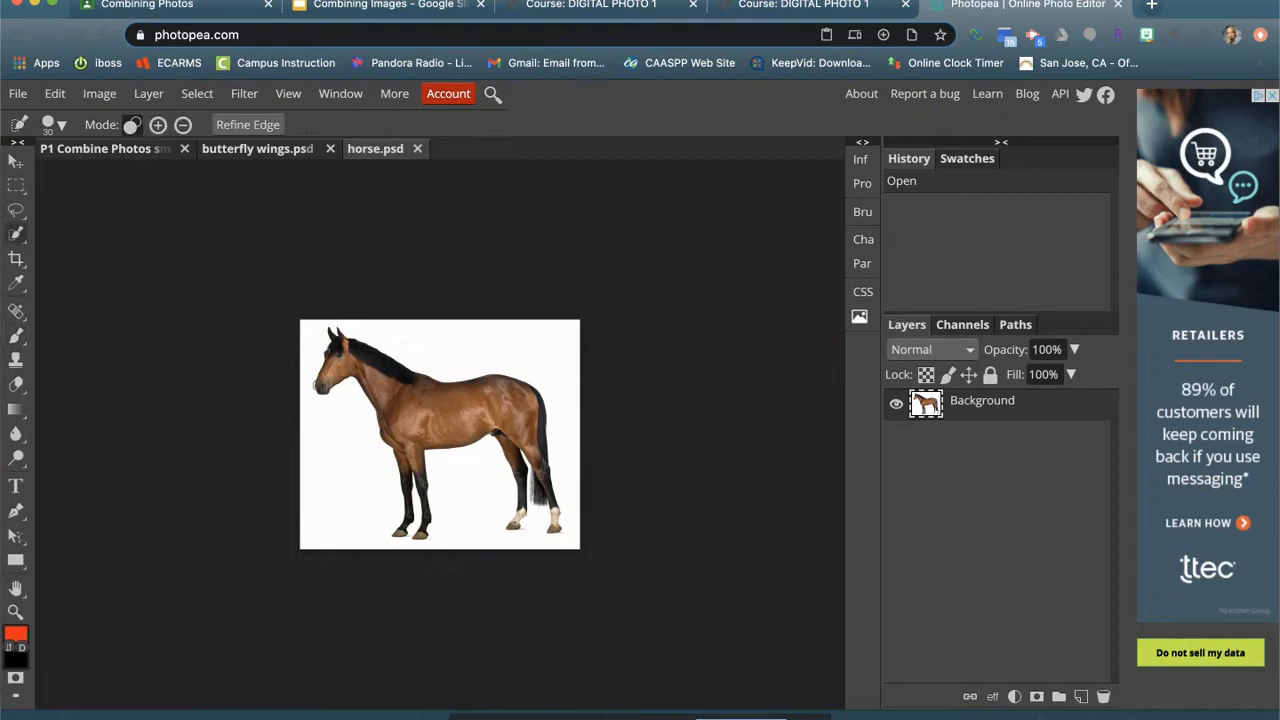
pyautogui.press('w')
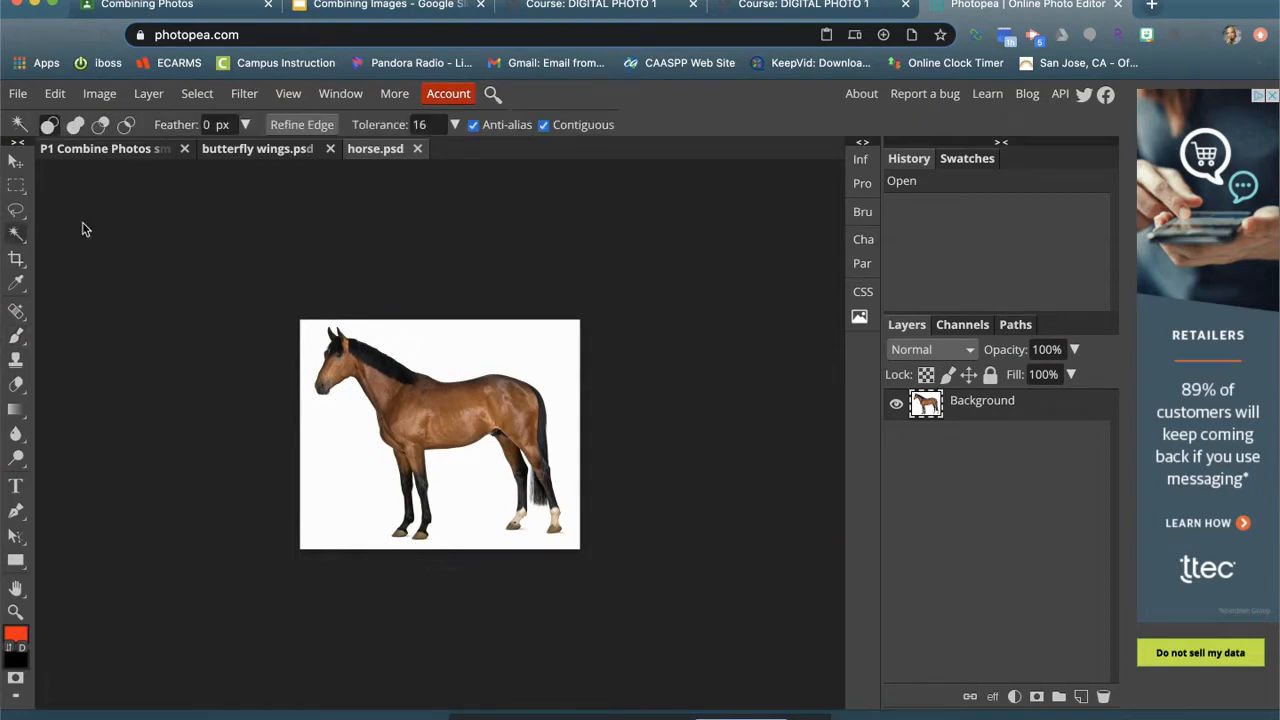
# Step: Select the horse's body with the Quick Selection tool
pyautogui.click(14, 237)
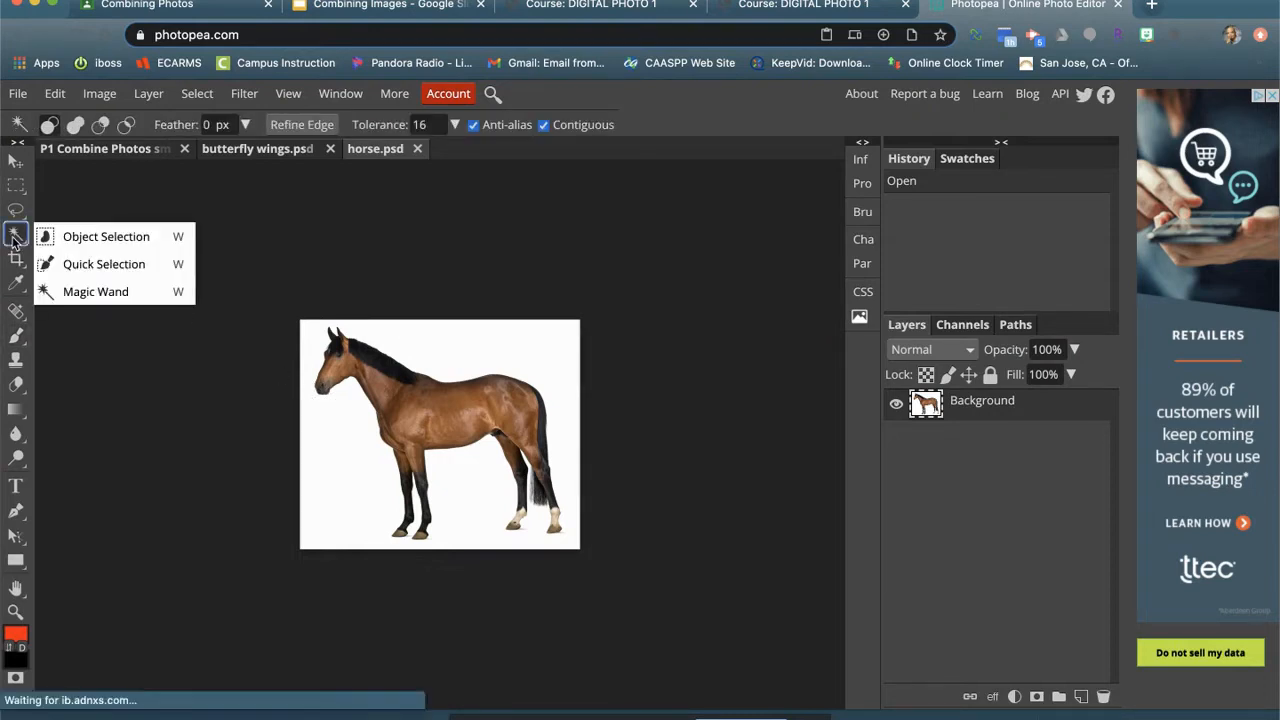
pyautogui.click(86, 266)
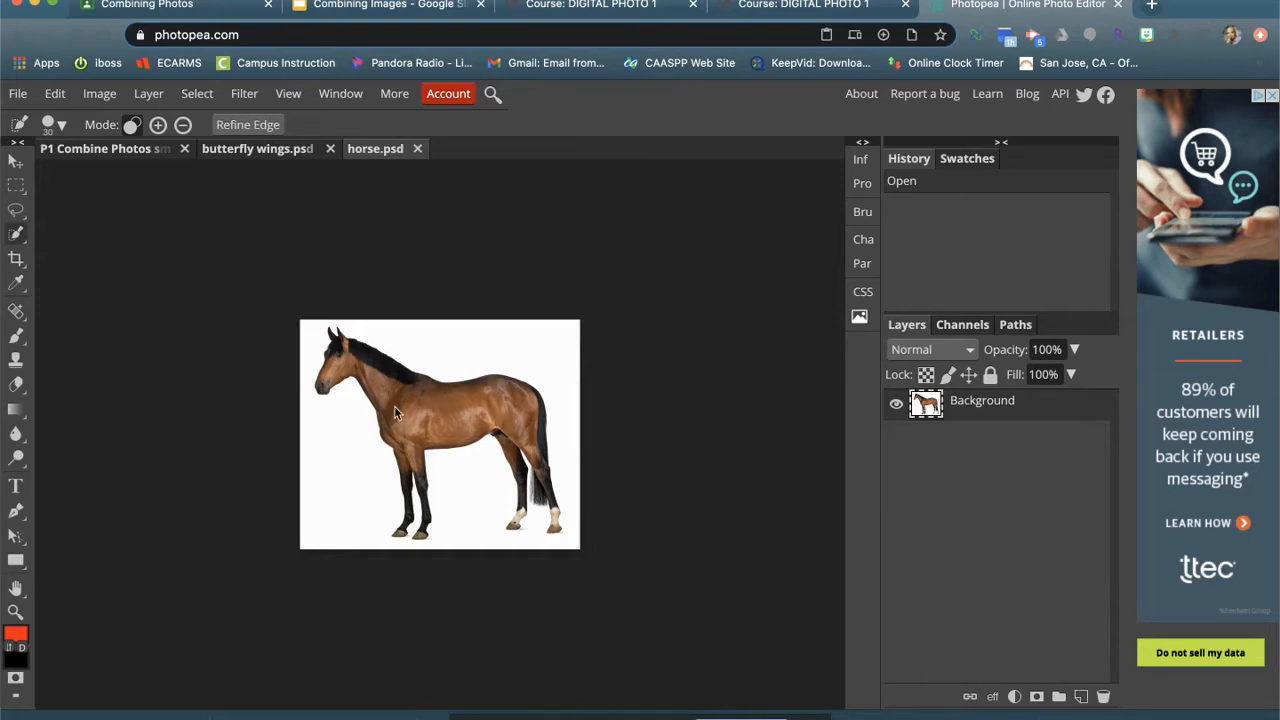
pyautogui.press('super+equal')
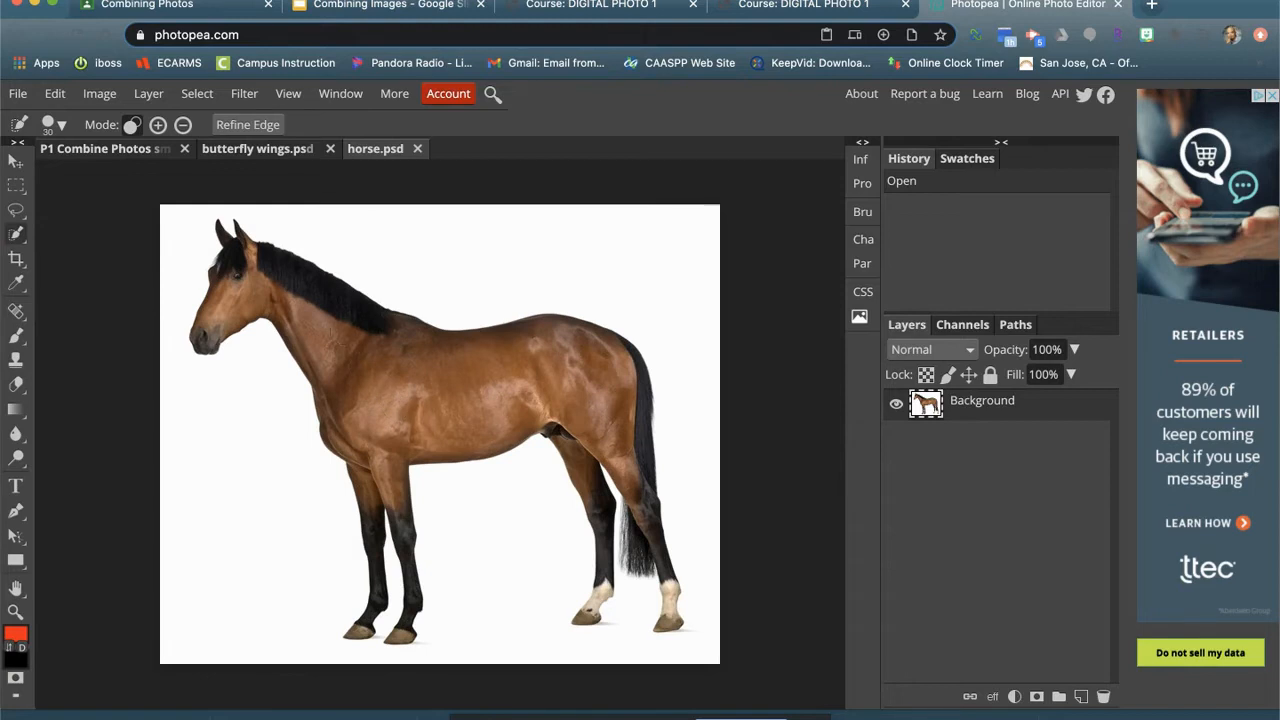
pyautogui.click(305, 315)
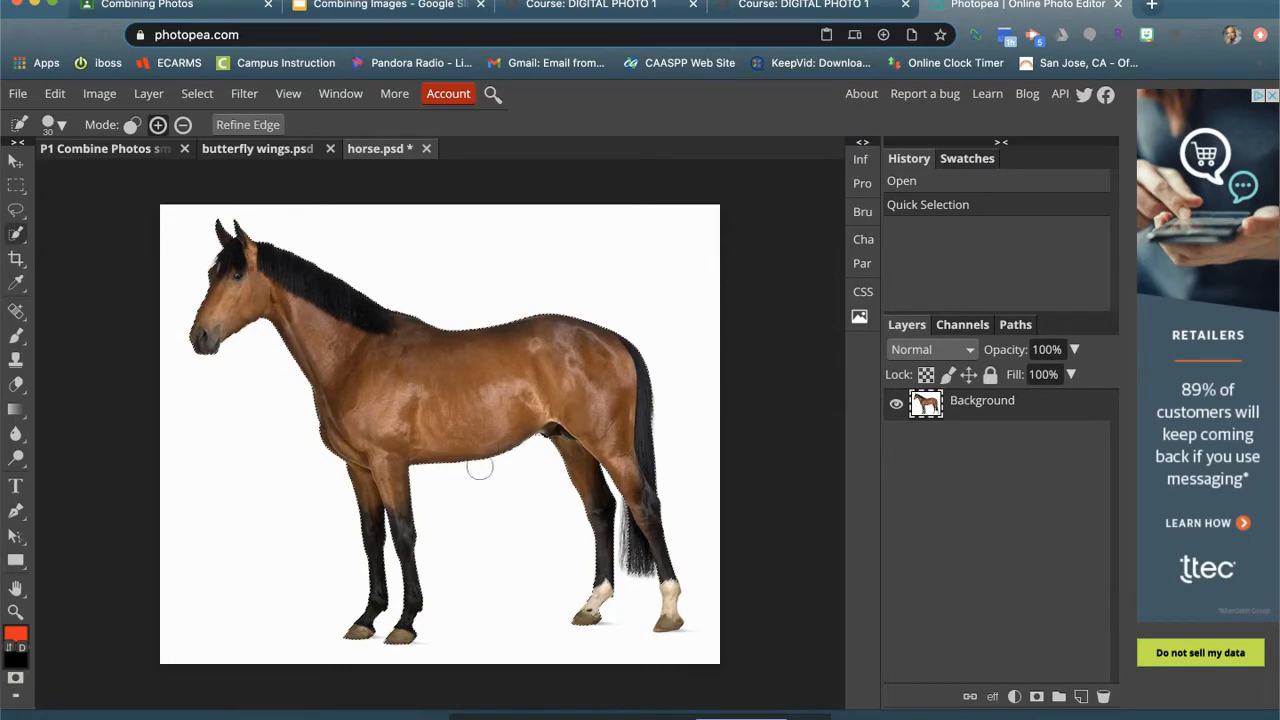
# Step: Try to add the rearmost hind leg's white lower part to the selection with the 30 px brush, and revert to the first Quick Selection state
pyautogui.press('z')
pyautogui.click(670, 594)
pyautogui.moveTo(670, 594); pyautogui.dragTo(729, 660)
pyautogui.moveTo(677, 571); pyautogui.dragTo(608, 367)
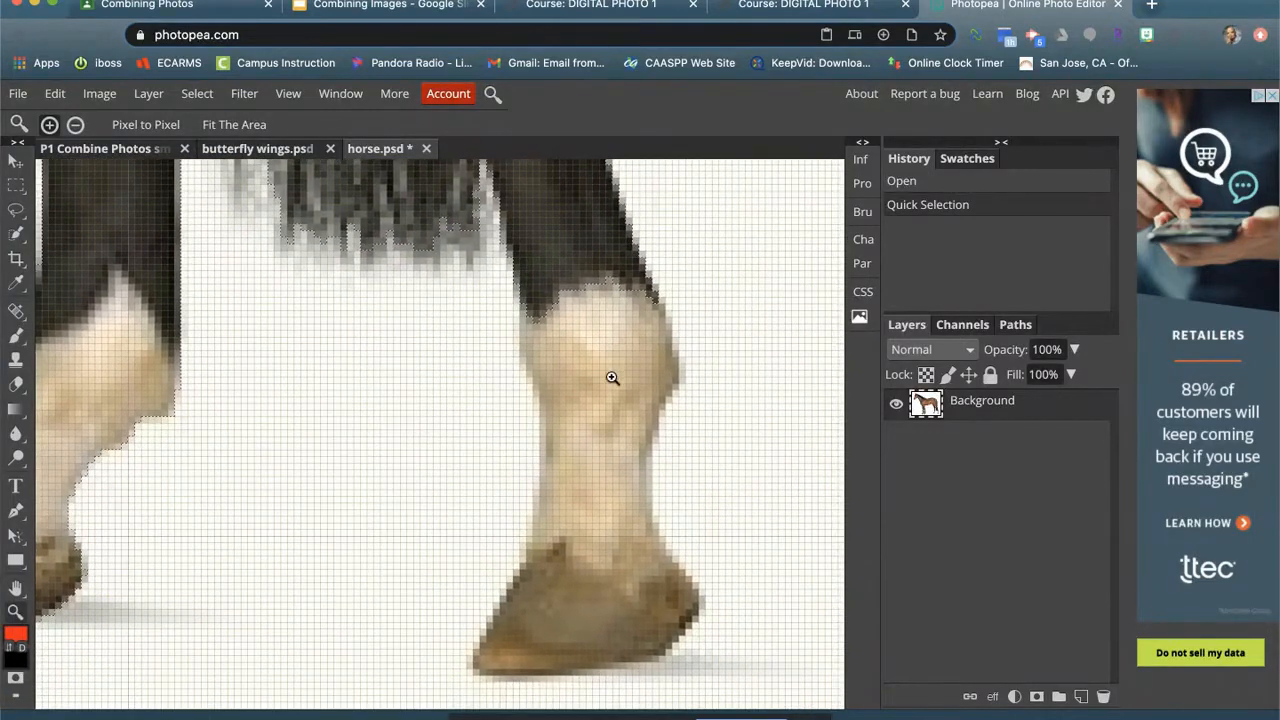
pyautogui.press('w')
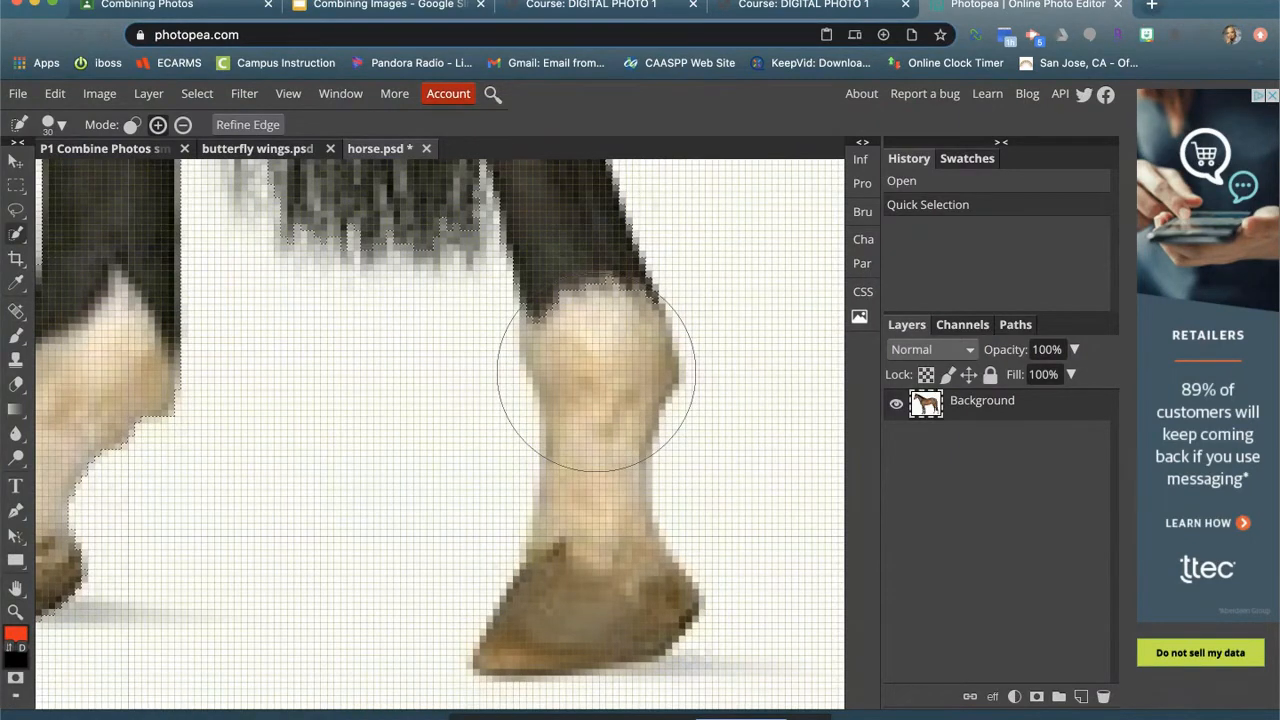
pyautogui.moveTo(596, 372); pyautogui.dragTo(543, 371)
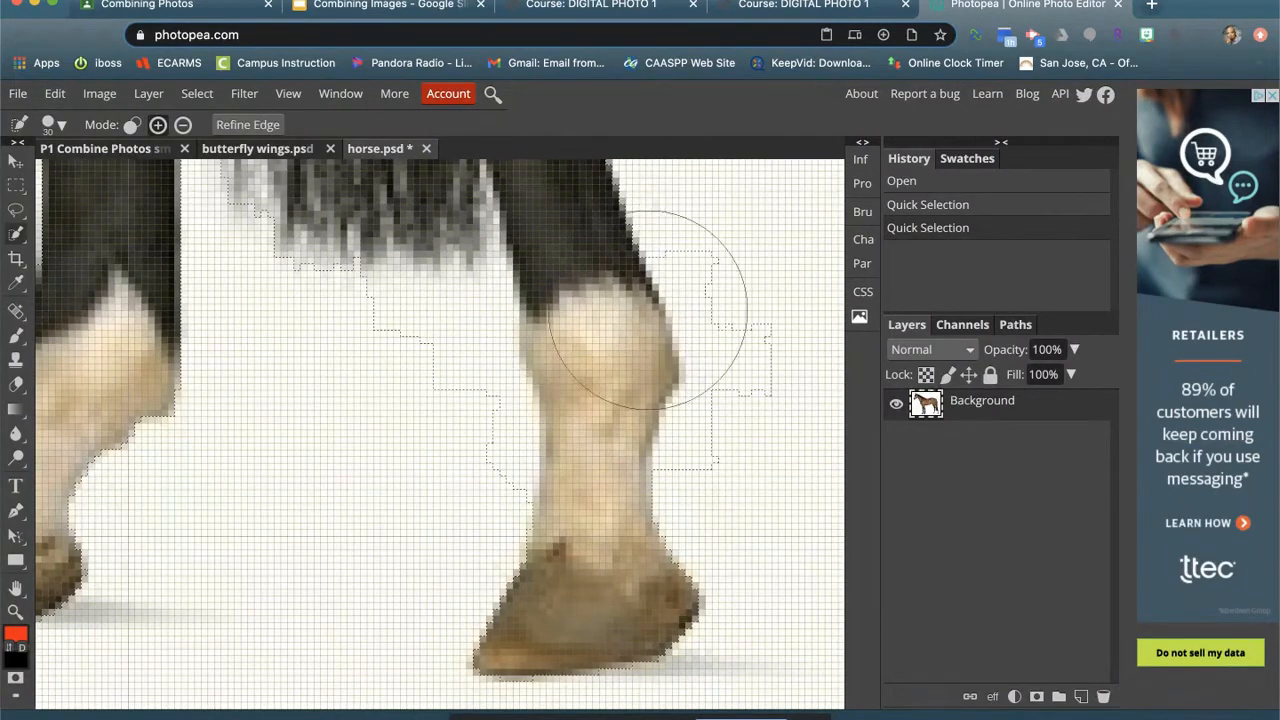
pyautogui.click(921, 206)
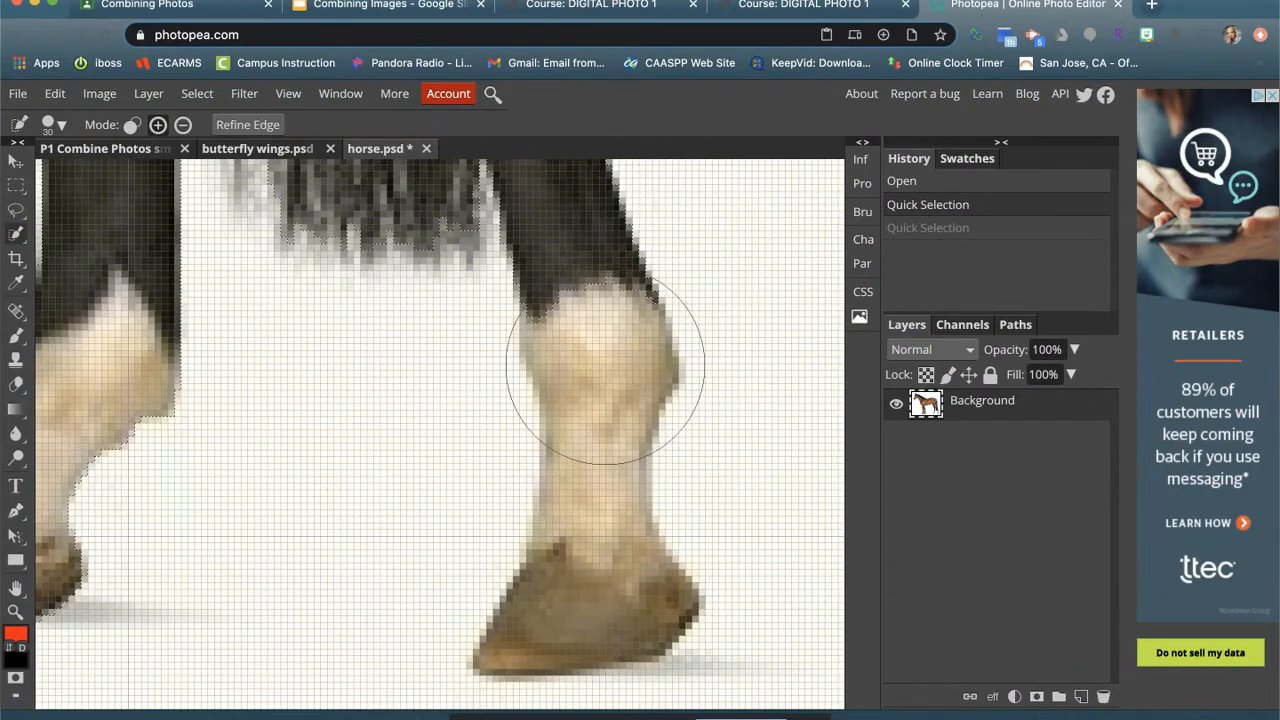
# Step: Set the Quick Selection brush size to 4 px and add the rearmost hind leg's white lower part to the selection
pyautogui.click(56, 124)
pyautogui.moveTo(92, 175); pyautogui.dragTo(77, 177)
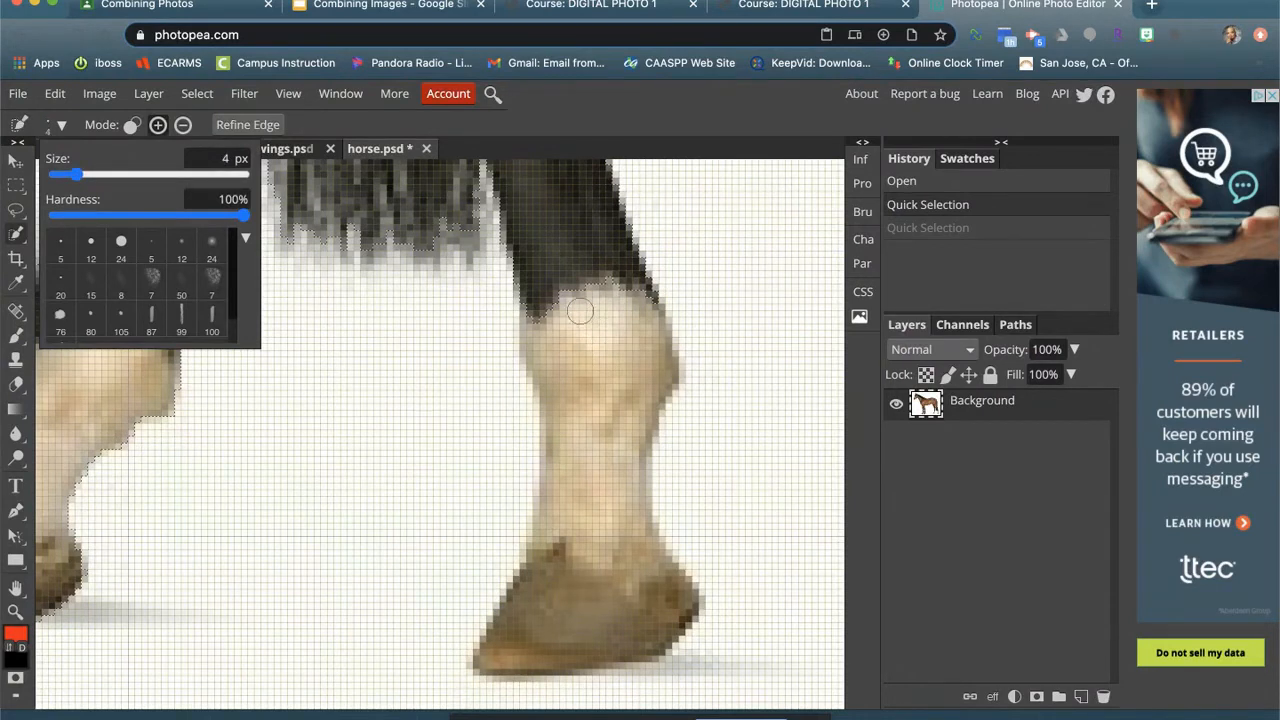
pyautogui.moveTo(580, 312); pyautogui.dragTo(577, 332)
pyautogui.moveTo(586, 384); pyautogui.dragTo(580, 564)
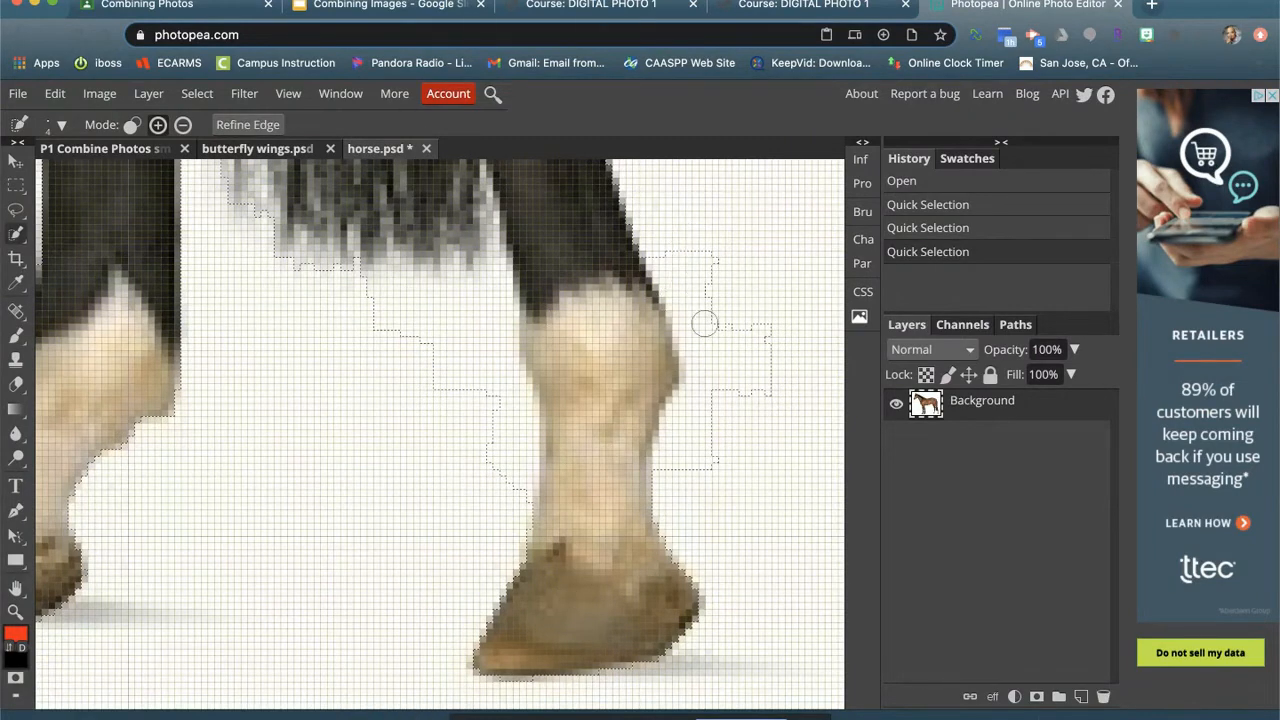
# Step: Subtract the excess white background behind the rearmost hind leg from the selection, enlarging the brush to 15 px
pyautogui.click(183, 125)
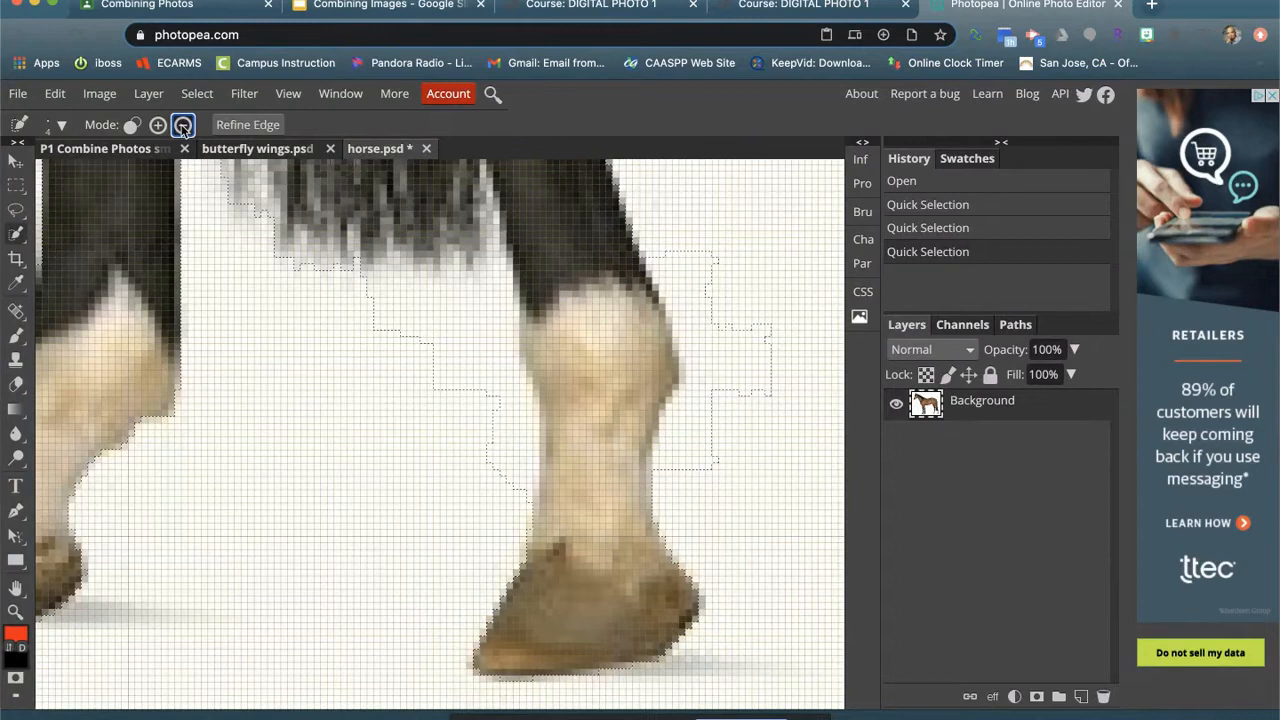
pyautogui.click(689, 264)
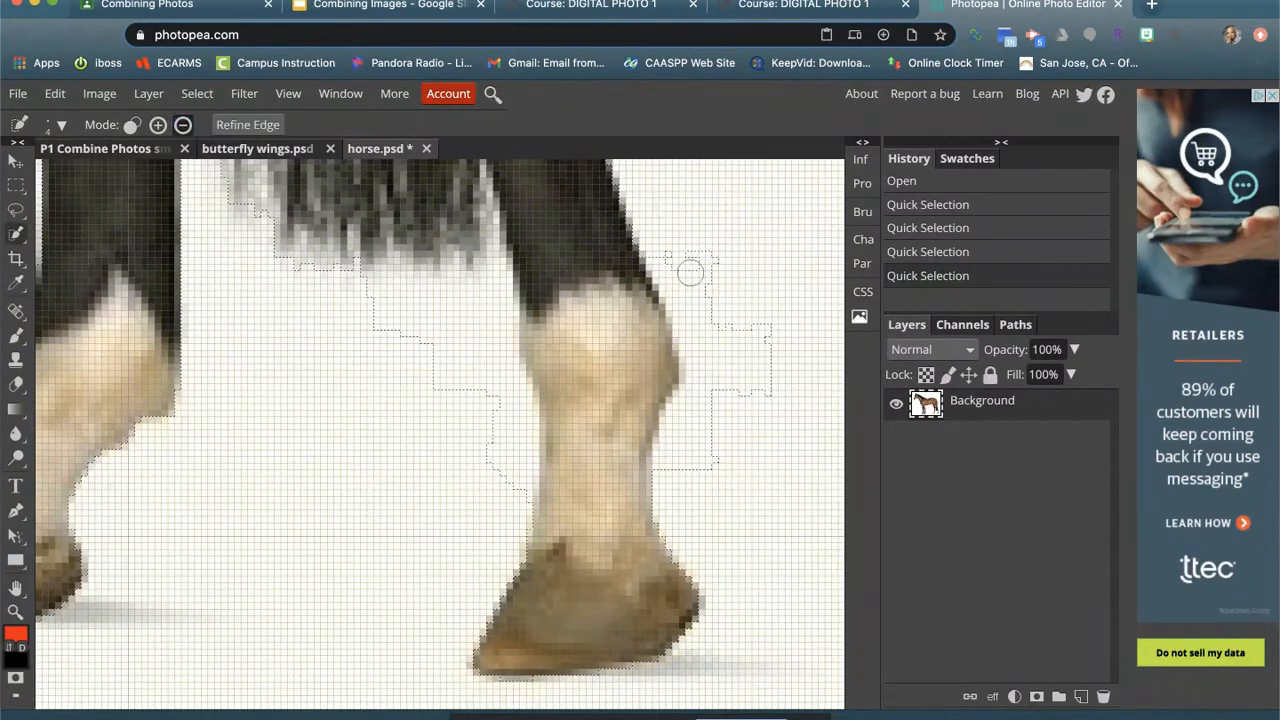
pyautogui.click(727, 292)
pyautogui.click(698, 254)
pyautogui.press(']')
pyautogui.press(']')
pyautogui.press(']')
pyautogui.press(']')
pyautogui.press(']')
pyautogui.press(']')
pyautogui.press(']')
pyautogui.click(749, 351)
pyautogui.click(735, 435)
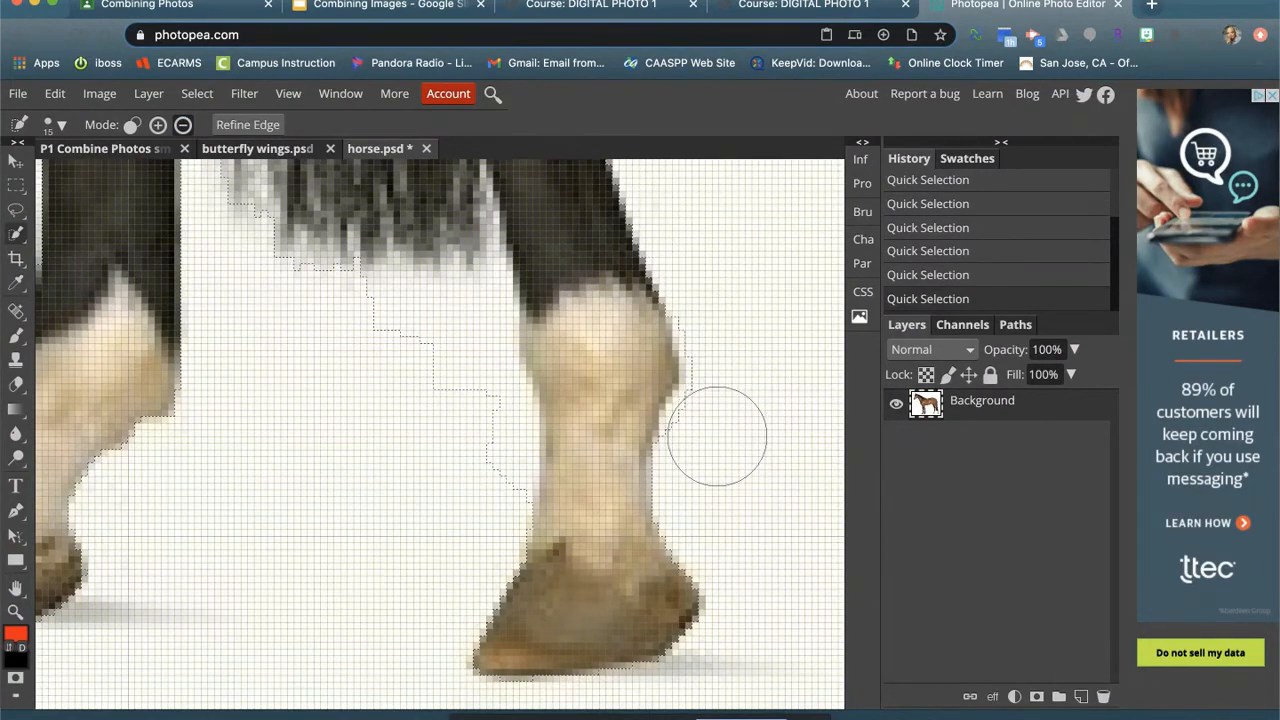
pyautogui.click(720, 315)
# Step: Subtract the white background between the tail and the rearmost hind leg, reducing the brush to 8 px, and clean up the leg's rear edge
pyautogui.click(414, 335)
pyautogui.click(458, 360)
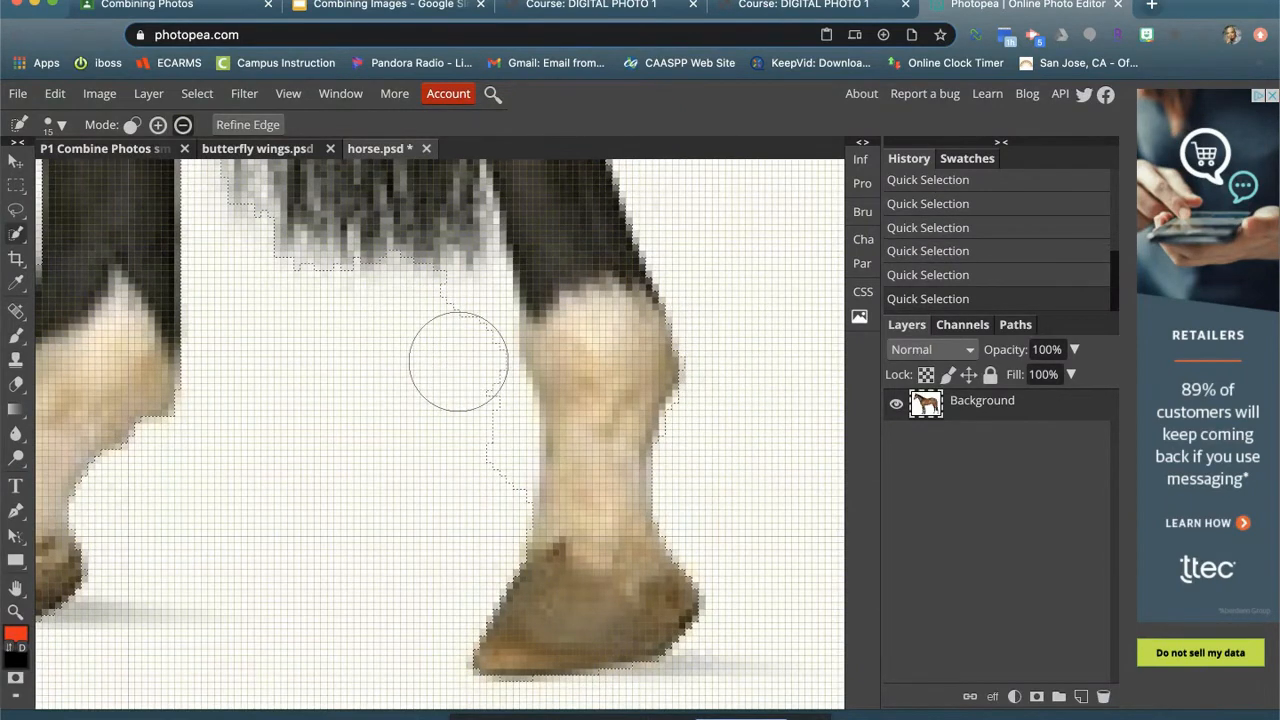
pyautogui.click(484, 425)
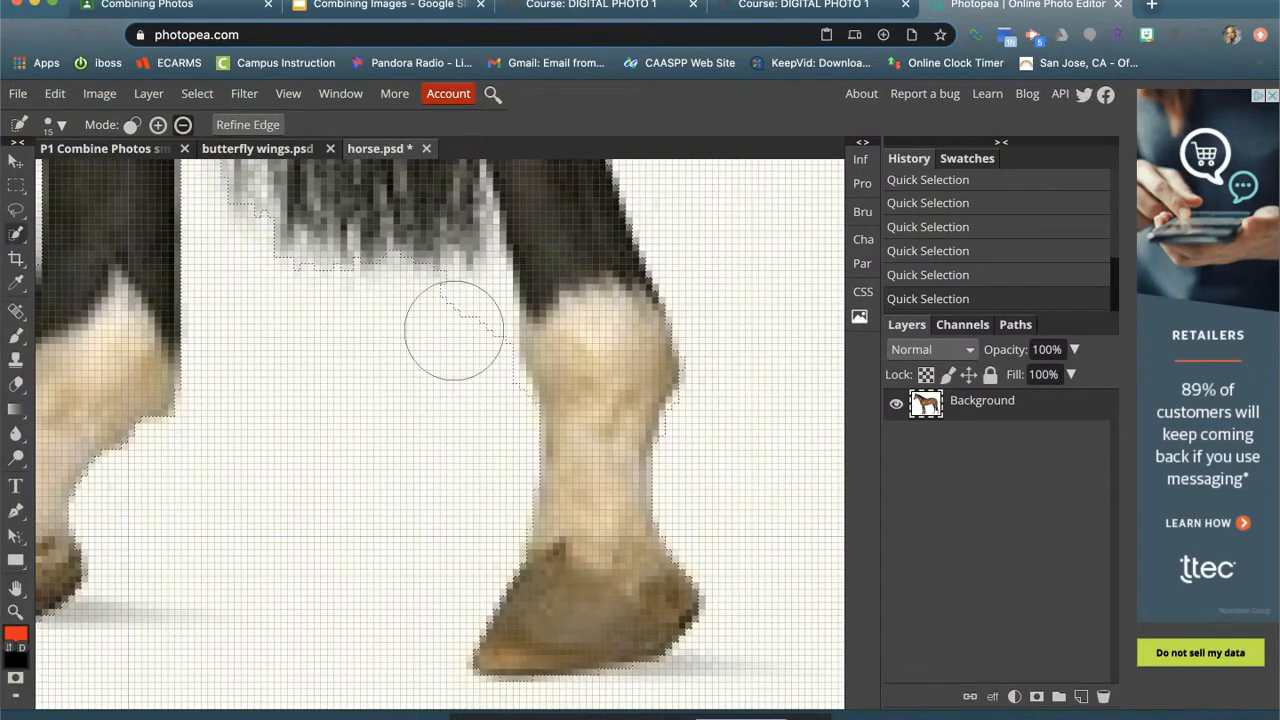
pyautogui.press('[')
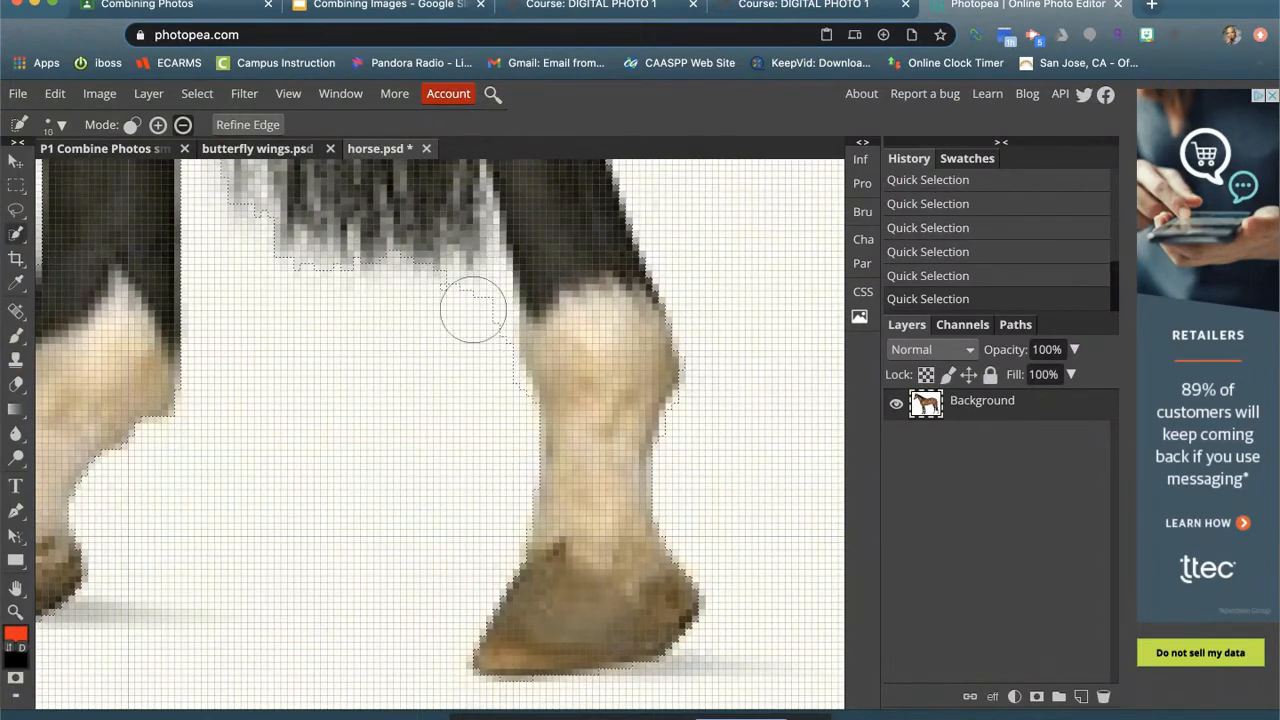
pyautogui.click(479, 287)
pyautogui.click(486, 300)
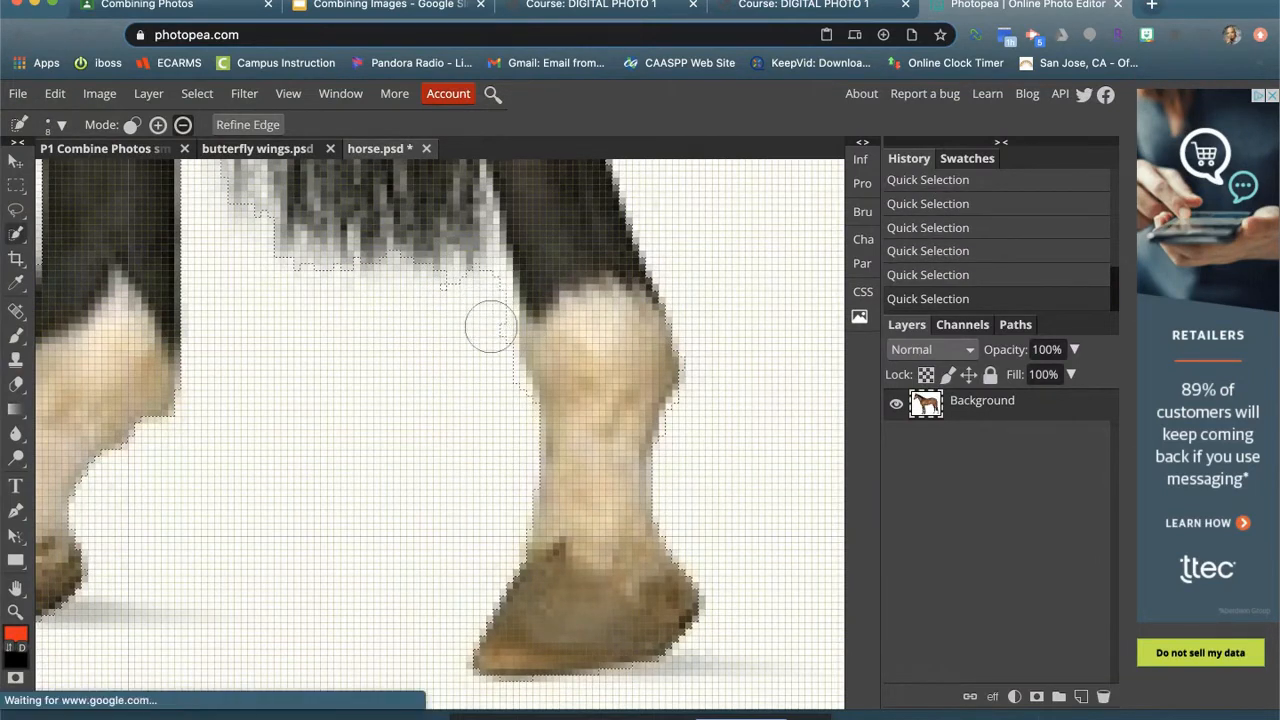
pyautogui.click(497, 380)
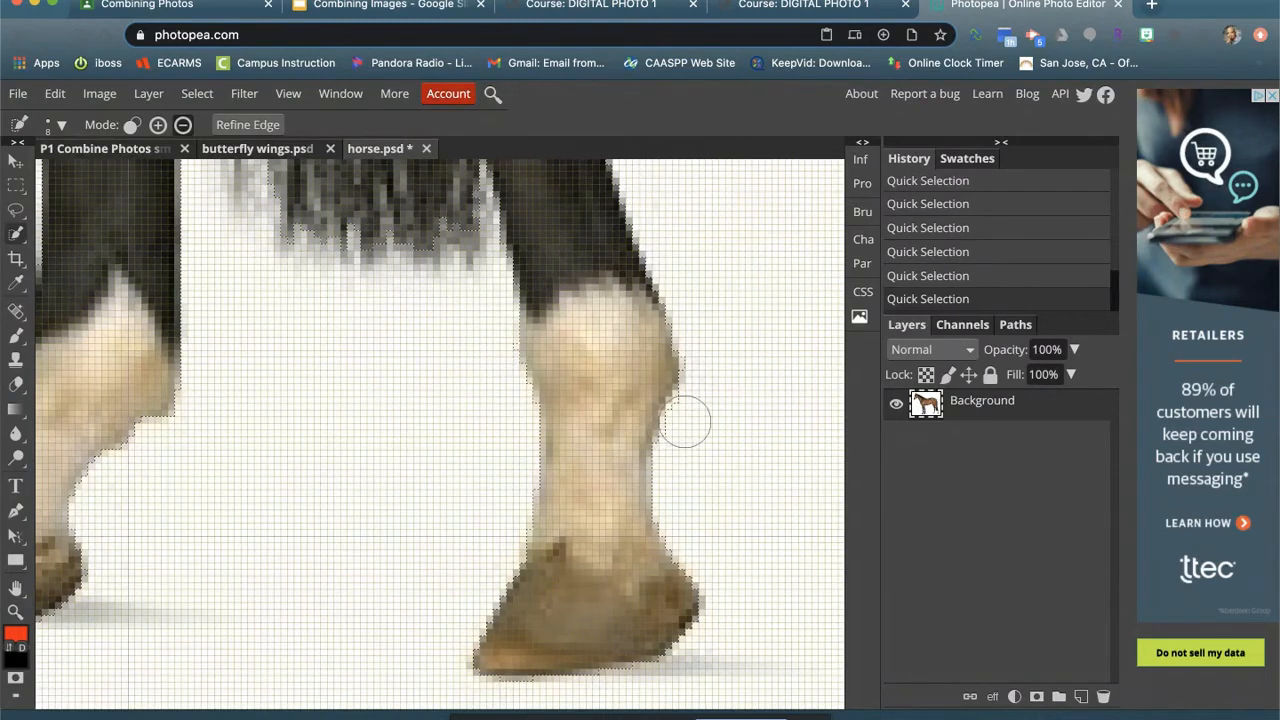
pyautogui.click(686, 417)
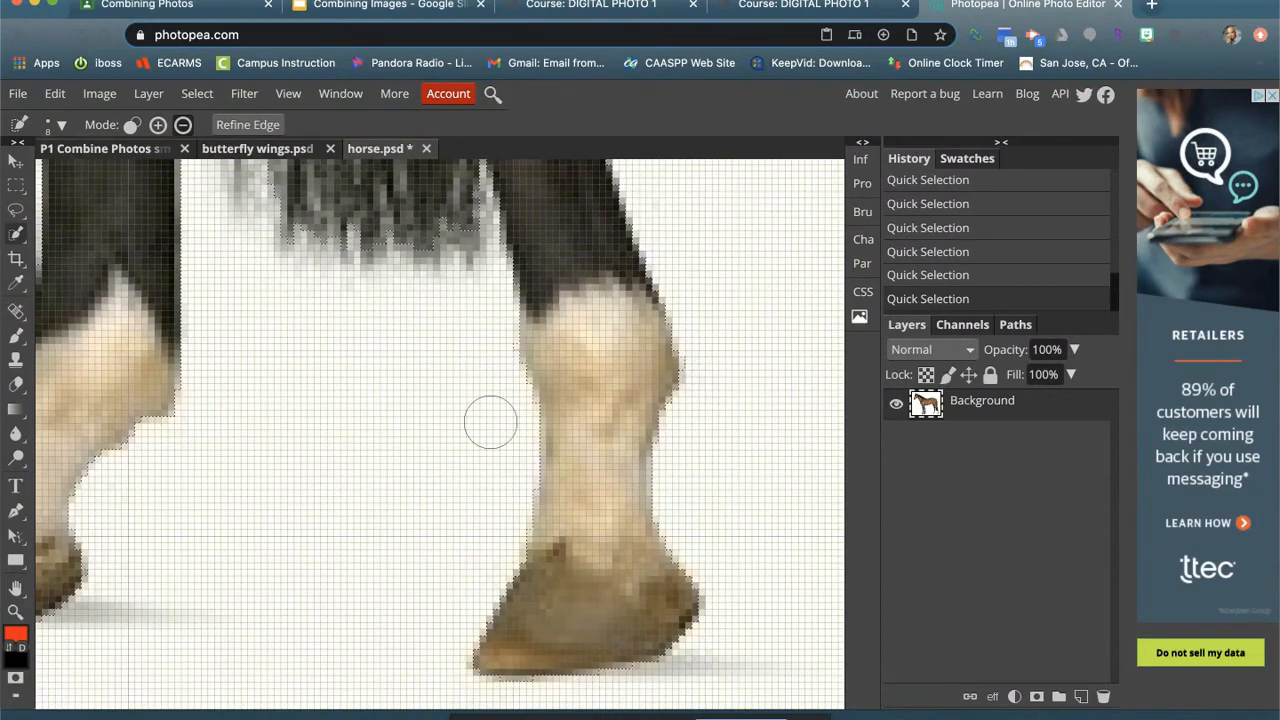
# Step: Inspect the selection outline around the horse's tail, back, neck, chest, and front legs, and view the whole horse
pyautogui.scroll(-5, 490, 422)
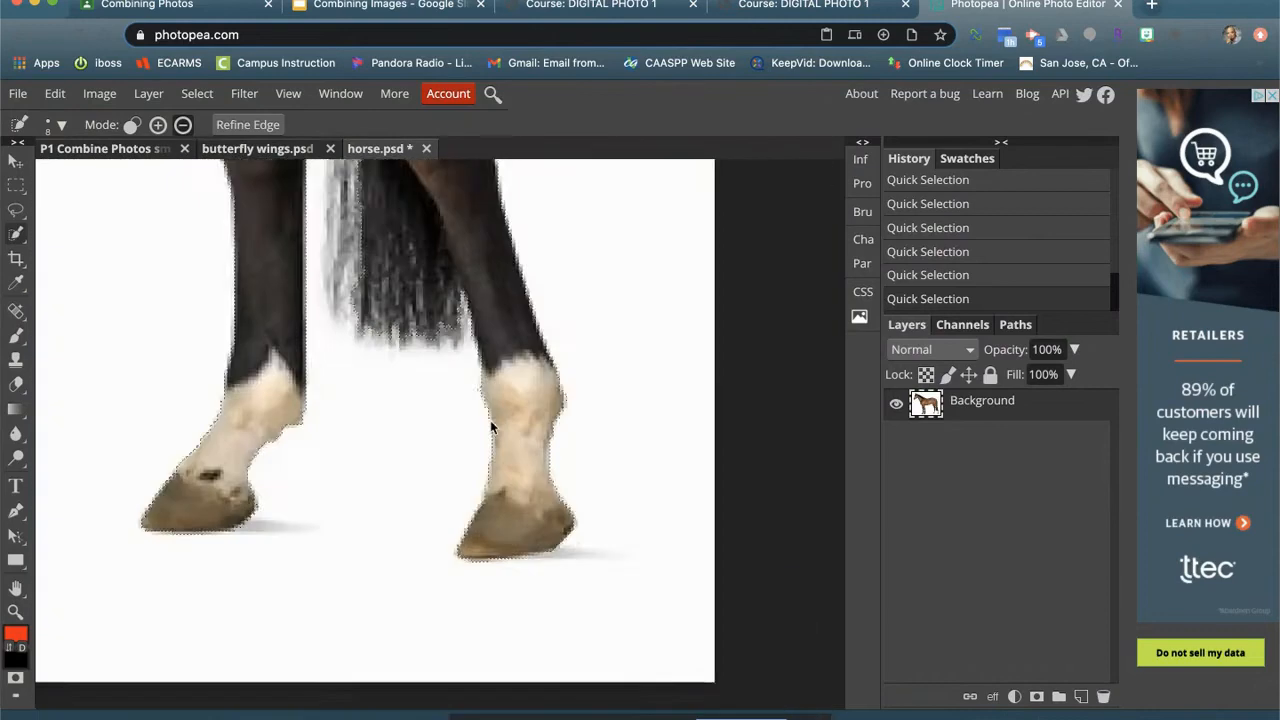
pyautogui.moveTo(356, 364); pyautogui.dragTo(323, 617)
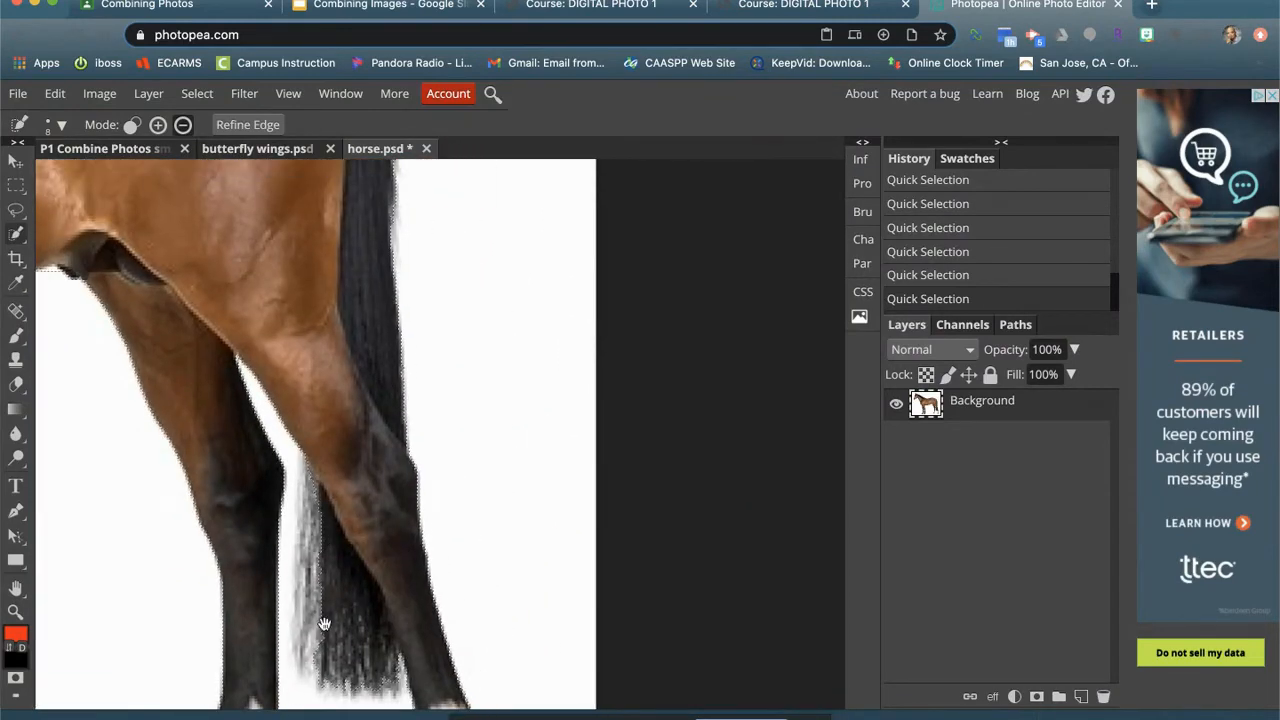
pyautogui.moveTo(491, 274); pyautogui.dragTo(506, 551)
pyautogui.moveTo(328, 206); pyautogui.dragTo(531, 414)
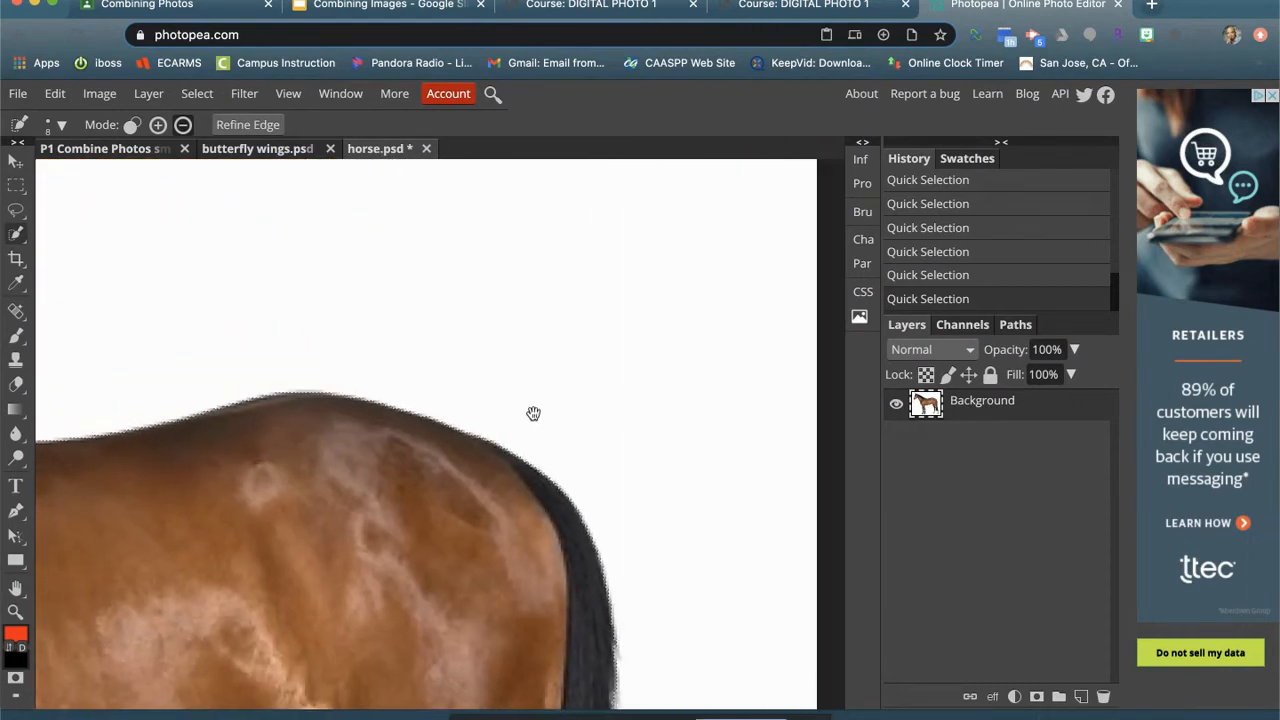
pyautogui.moveTo(203, 426); pyautogui.dragTo(621, 406)
pyautogui.moveTo(268, 392); pyautogui.dragTo(514, 363)
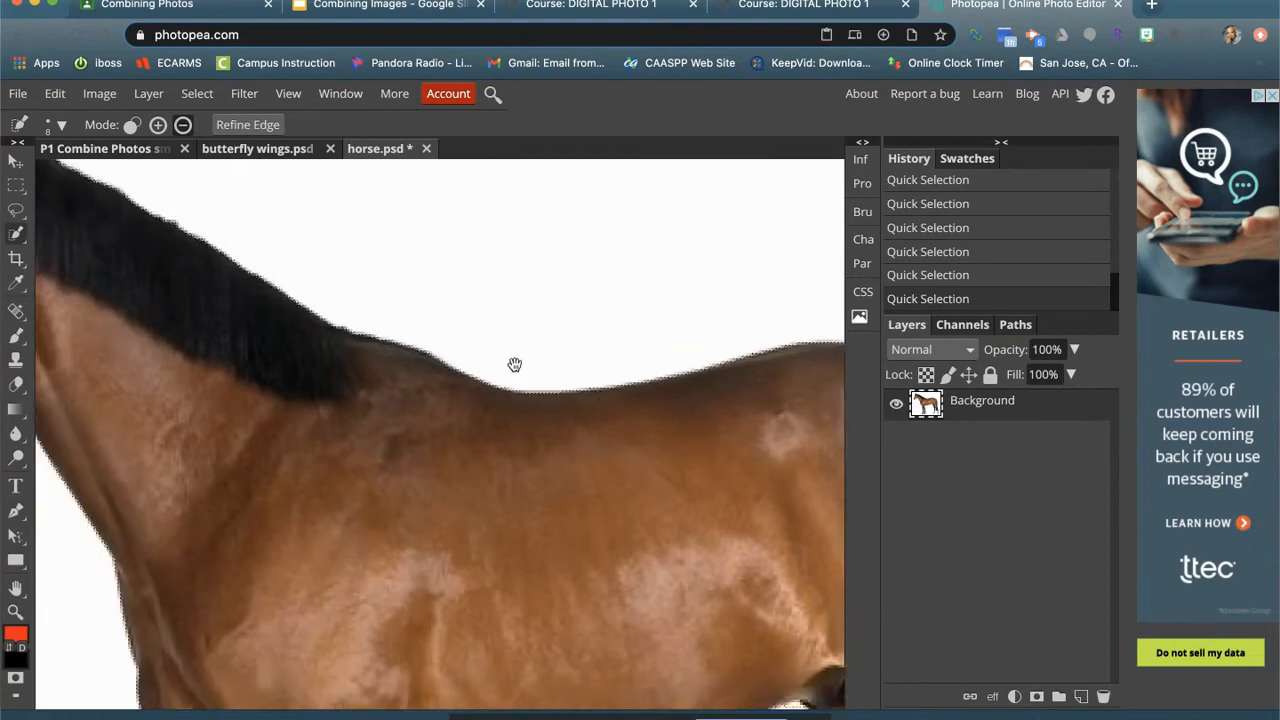
pyautogui.moveTo(358, 336); pyautogui.dragTo(380, 120)
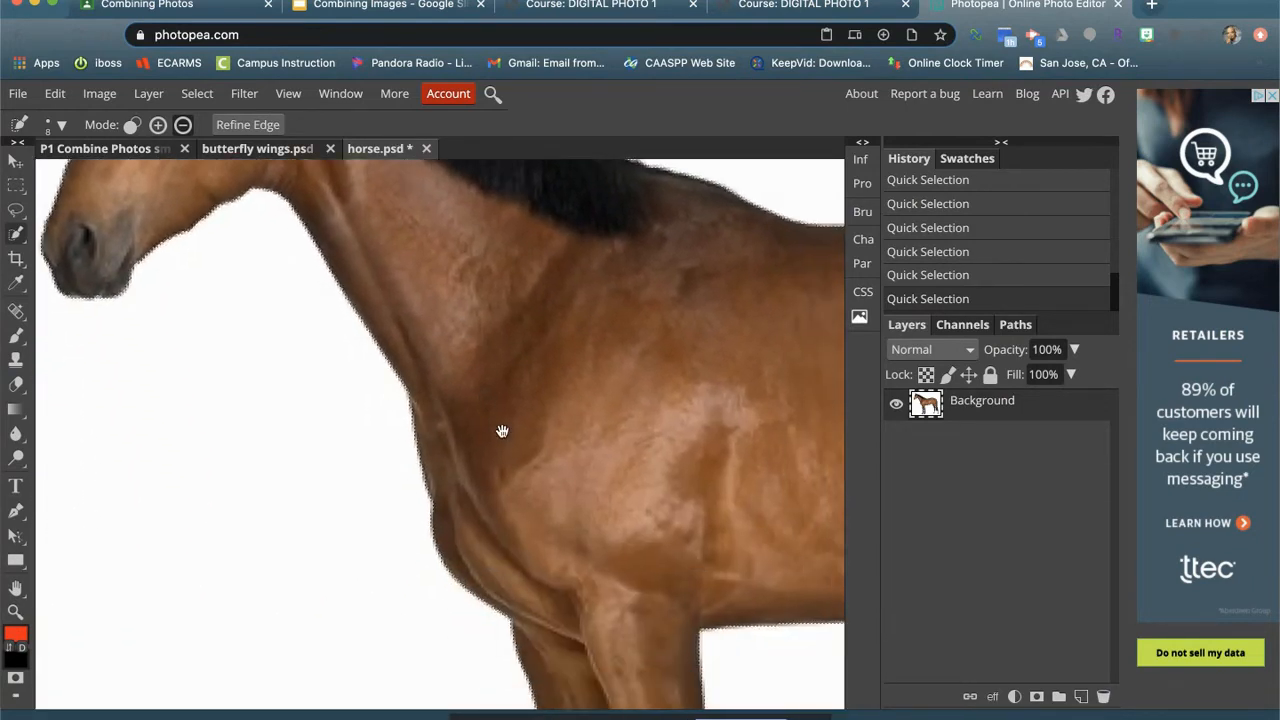
pyautogui.moveTo(495, 410); pyautogui.dragTo(457, 234)
pyautogui.moveTo(549, 462); pyautogui.dragTo(497, 229)
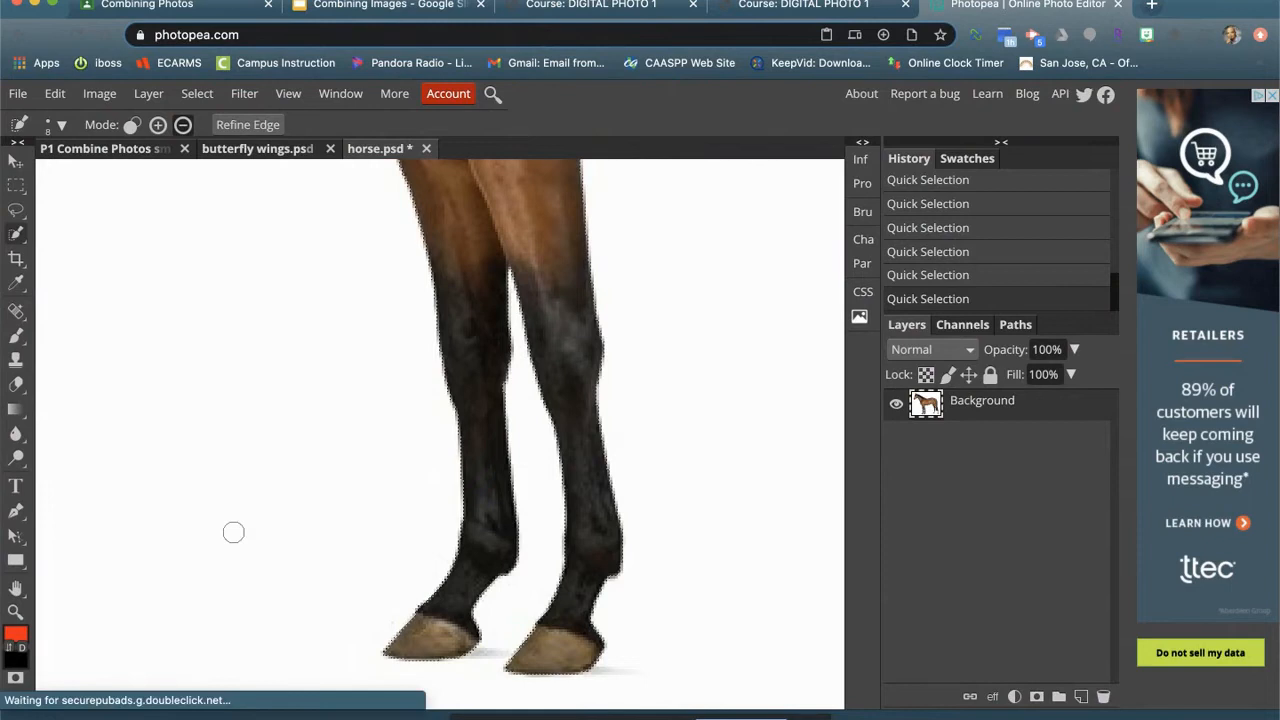
pyautogui.click(15, 612)
pyautogui.scroll(-5, 283, 523)
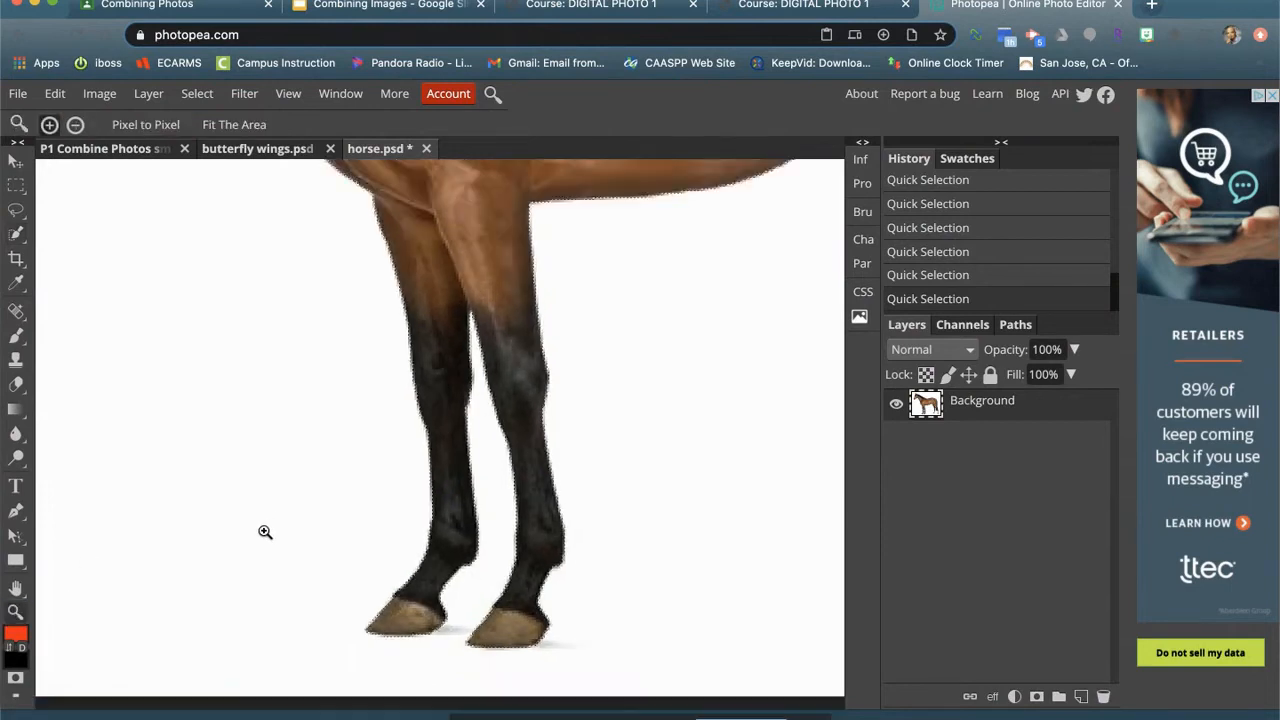
pyautogui.scroll(1, 250, 544)
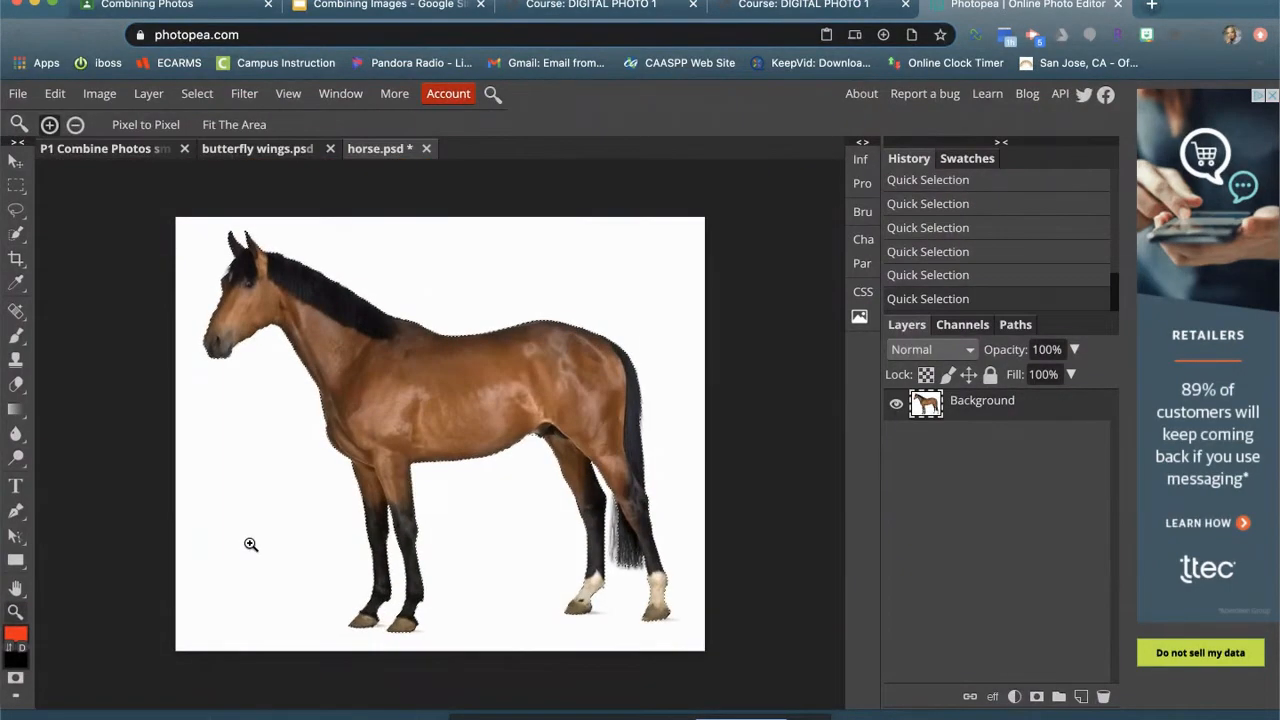
# Step: Copy the selected horse and switch to the P1 Combine Photos document
pyautogui.click(57, 94)
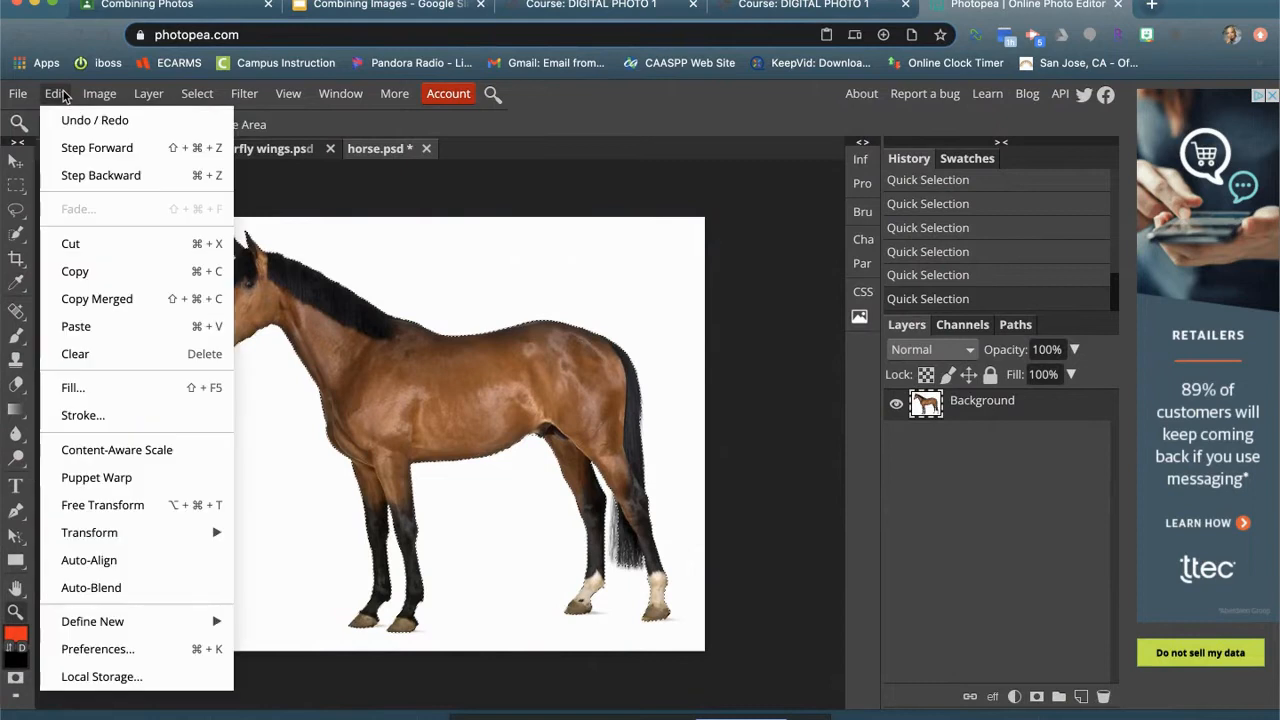
pyautogui.click(89, 270)
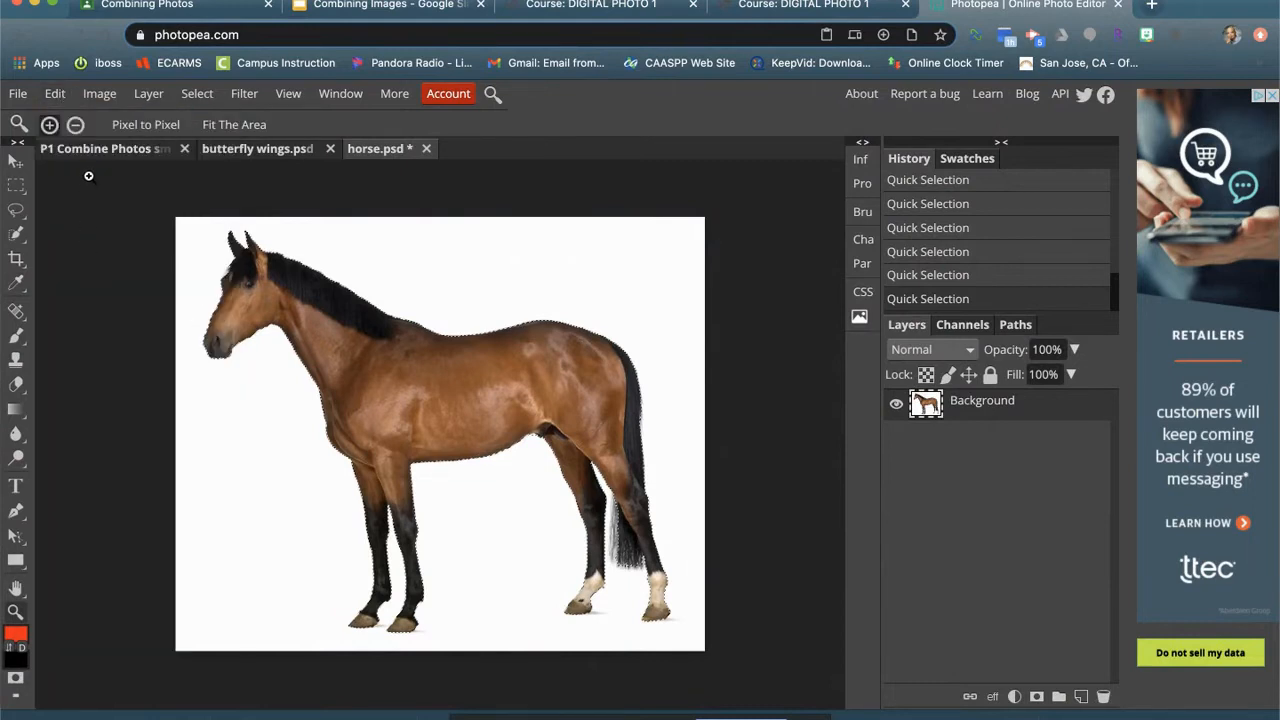
pyautogui.click(103, 149)
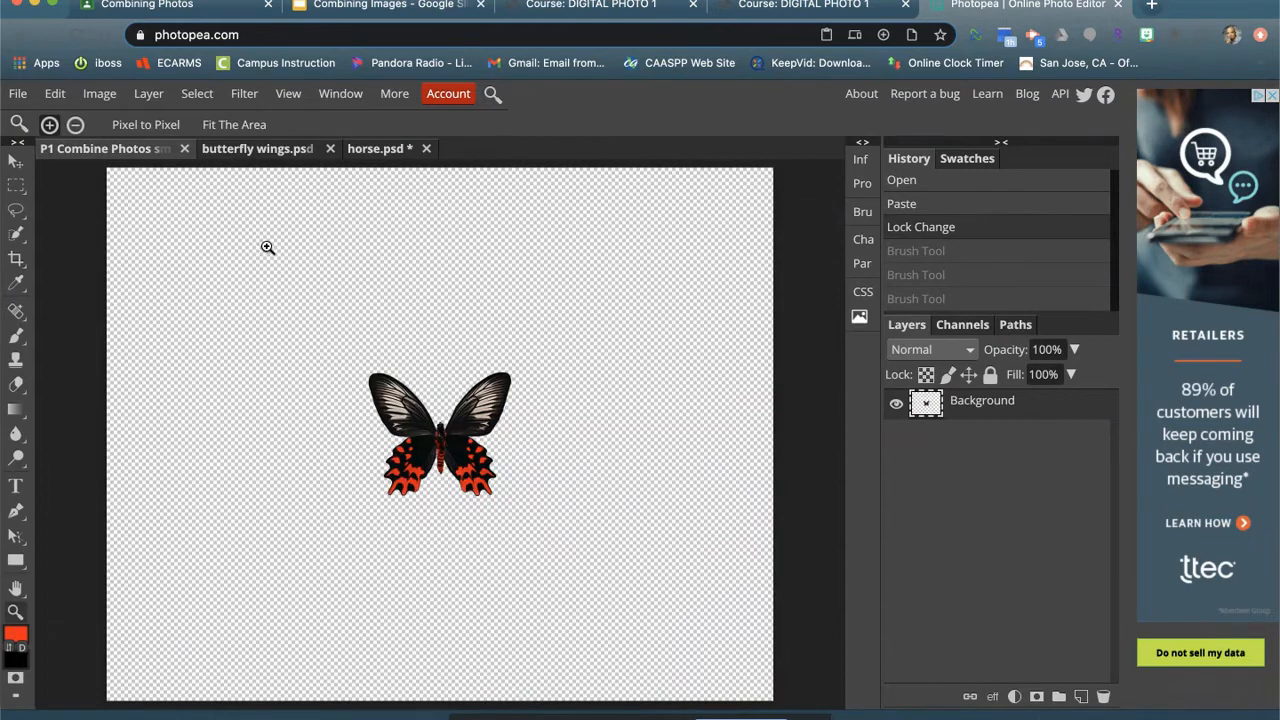
# Step: Paste the horse as a layer above the butterfly, hide Layer 1, and make the Background layer active
pyautogui.press('super+v')
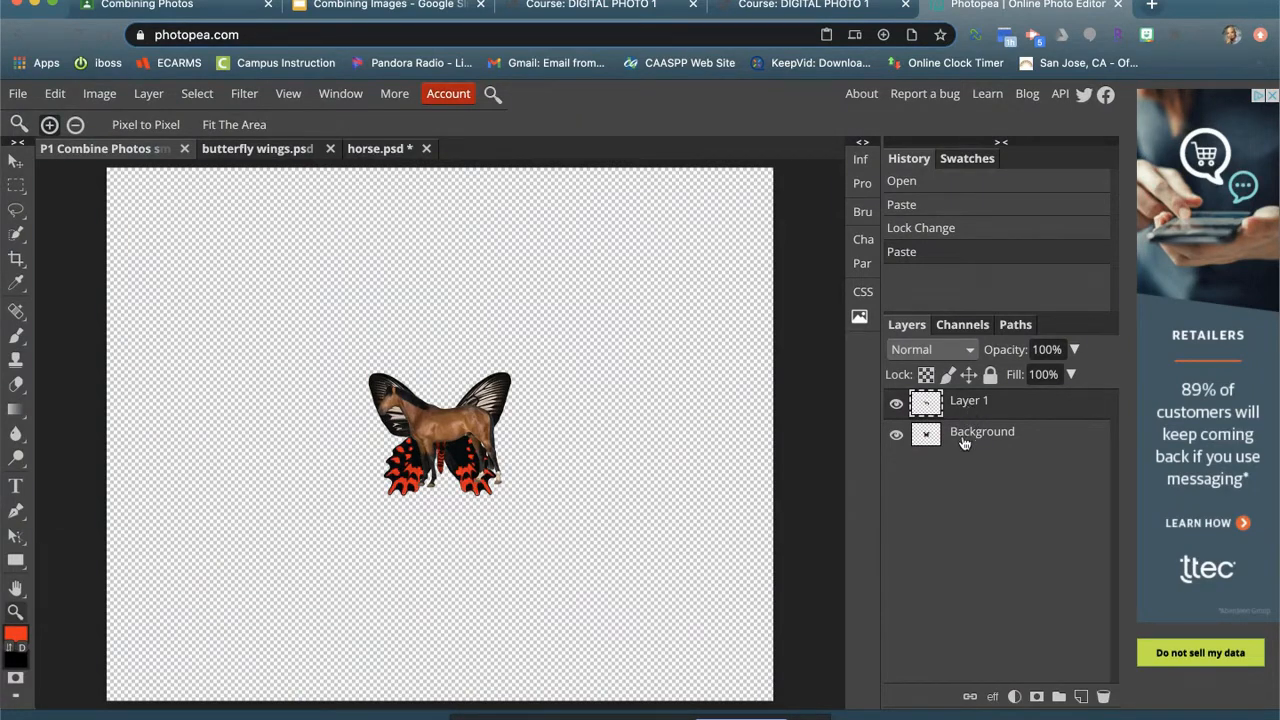
pyautogui.click(897, 407)
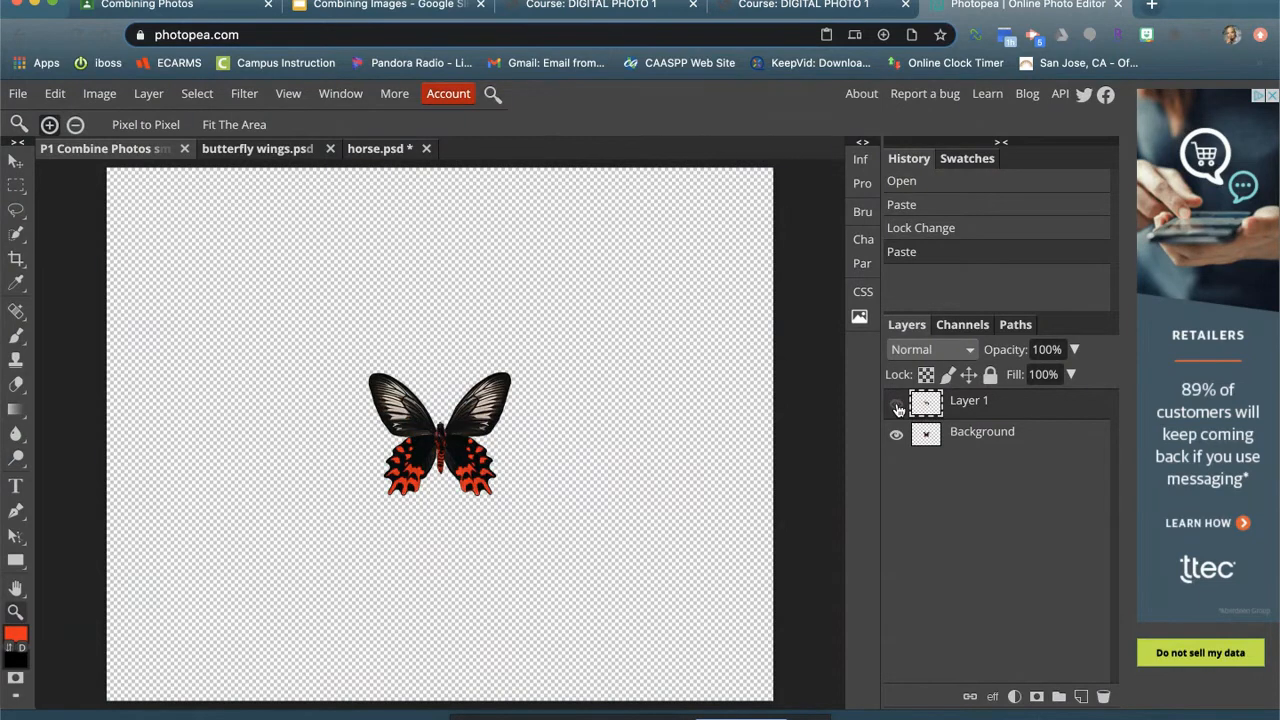
pyautogui.click(976, 438)
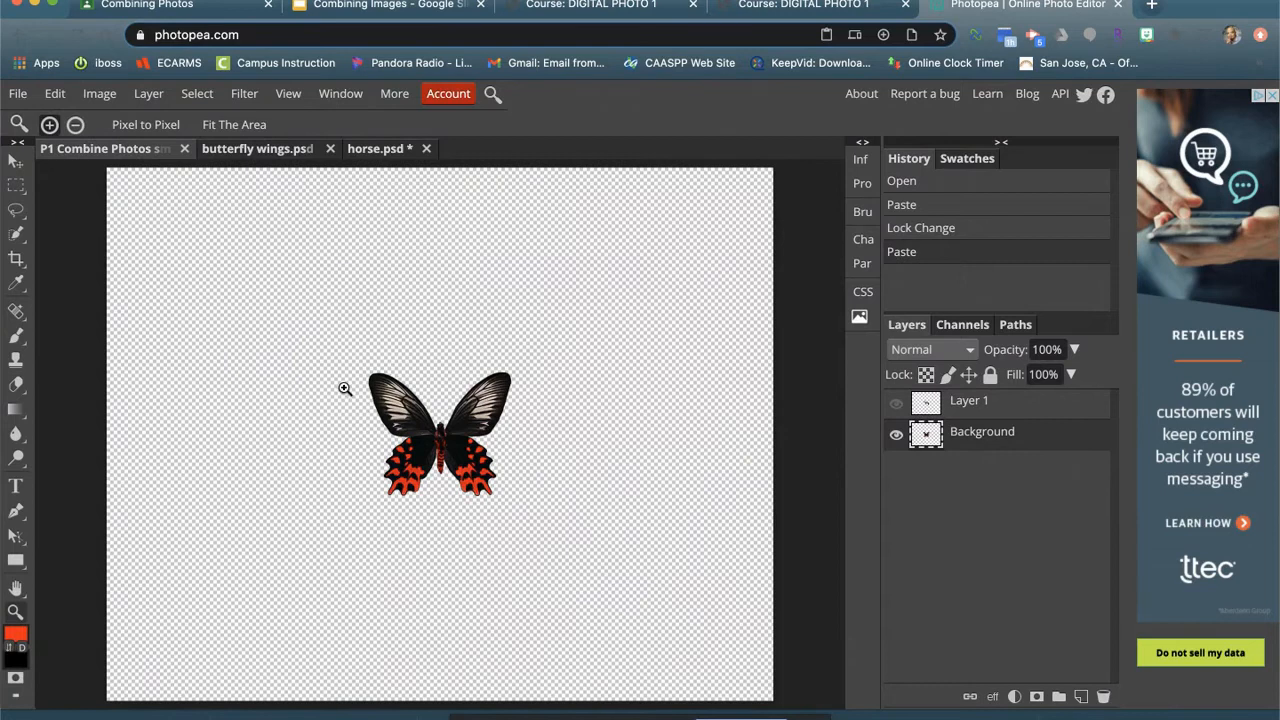
# Step: Move the butterfly up into the upper half of the canvas, keeping Transform controls enabled
pyautogui.click(16, 163)
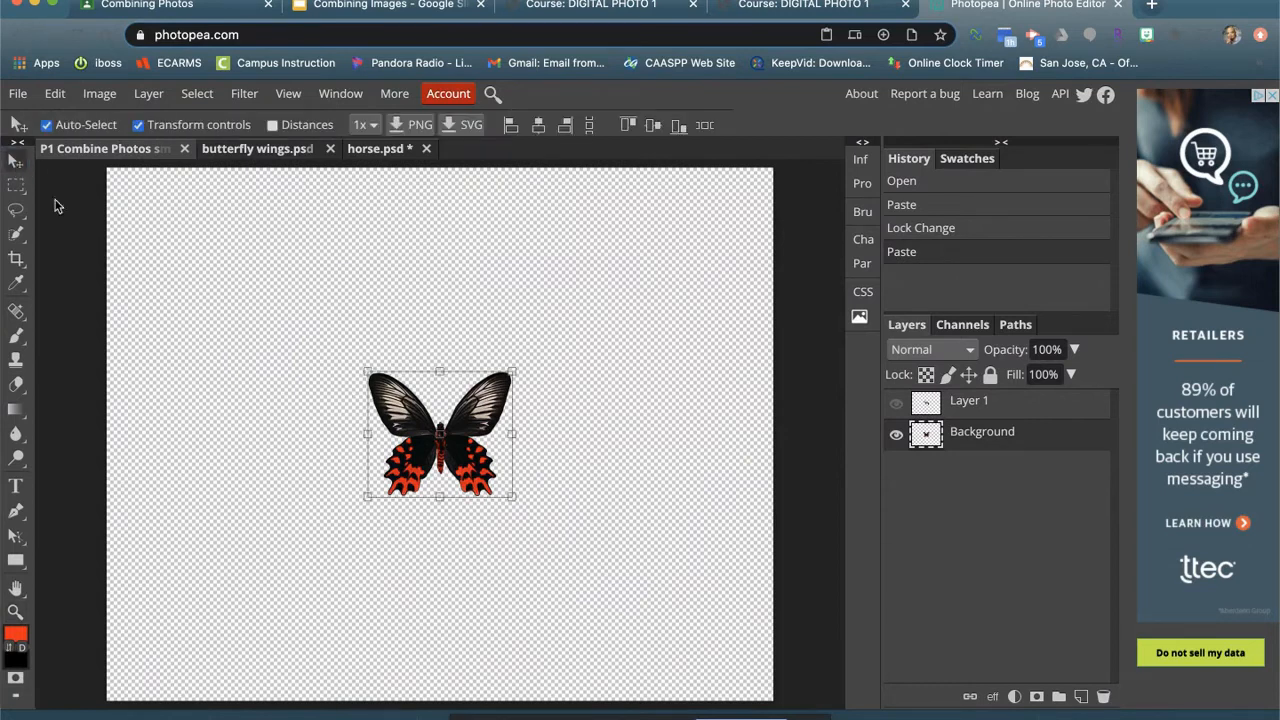
pyautogui.moveTo(415, 413); pyautogui.dragTo(405, 295)
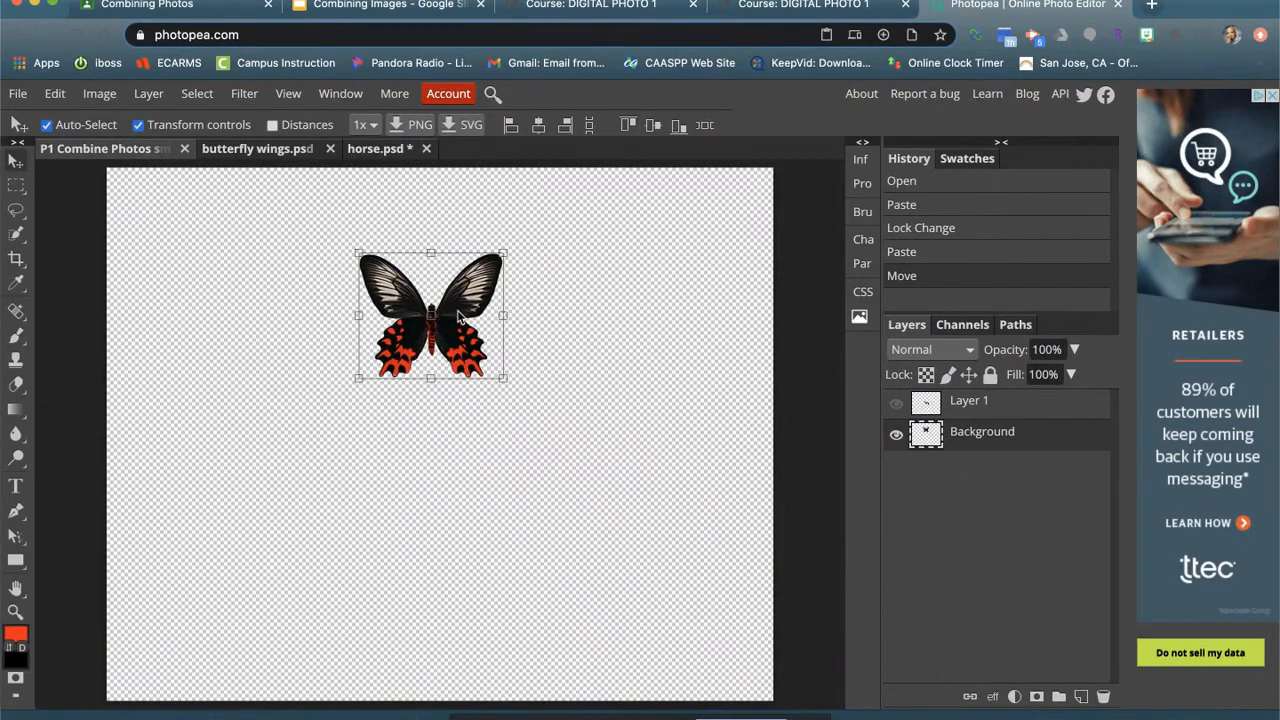
pyautogui.click(139, 125)
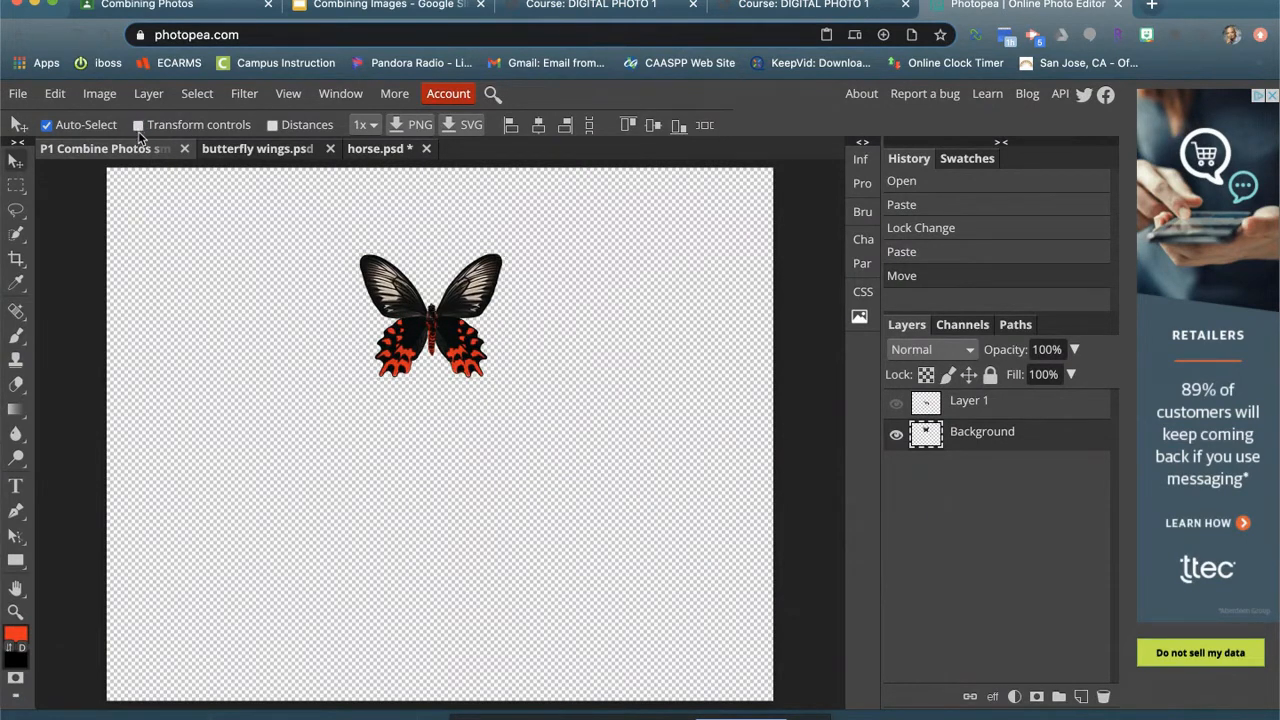
pyautogui.click(139, 125)
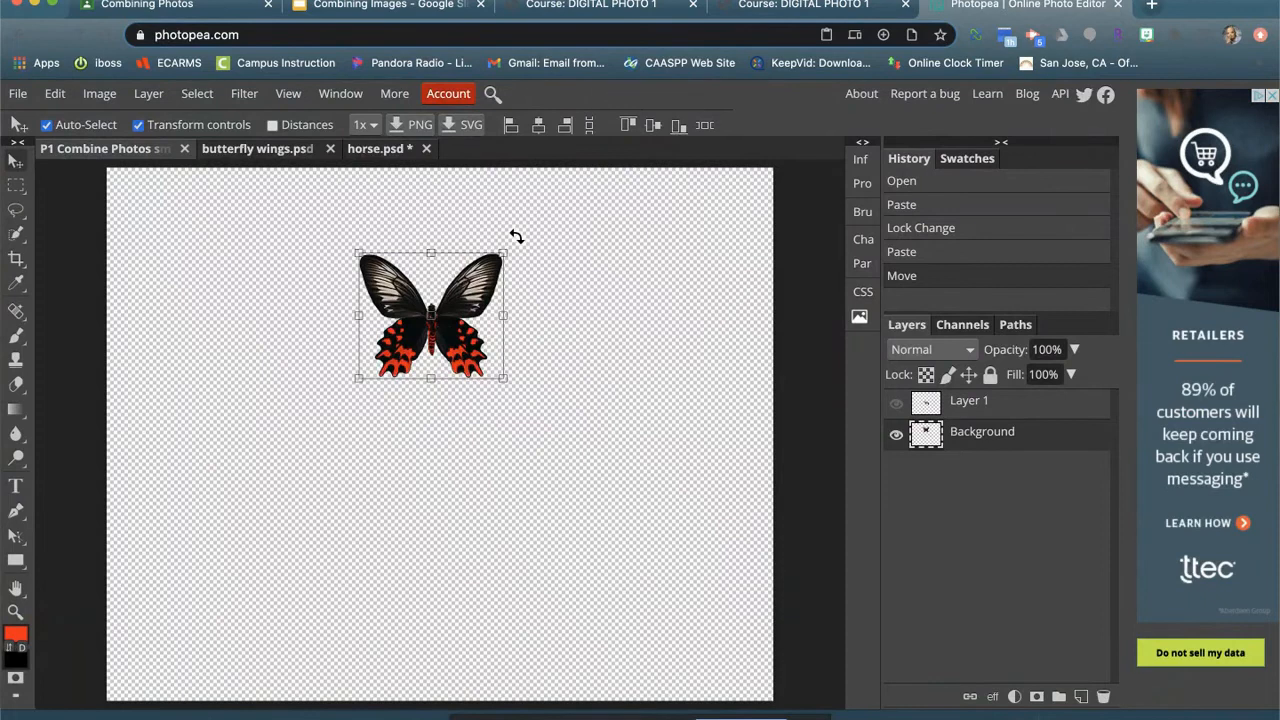
# Step: Try rotating the butterfly -90° and stretching it disproportionately to 175.65% by 352.52%, and undo the transform
pyautogui.moveTo(515, 236); pyautogui.dragTo(392, 240)
pyautogui.moveTo(385, 243); pyautogui.dragTo(355, 247)
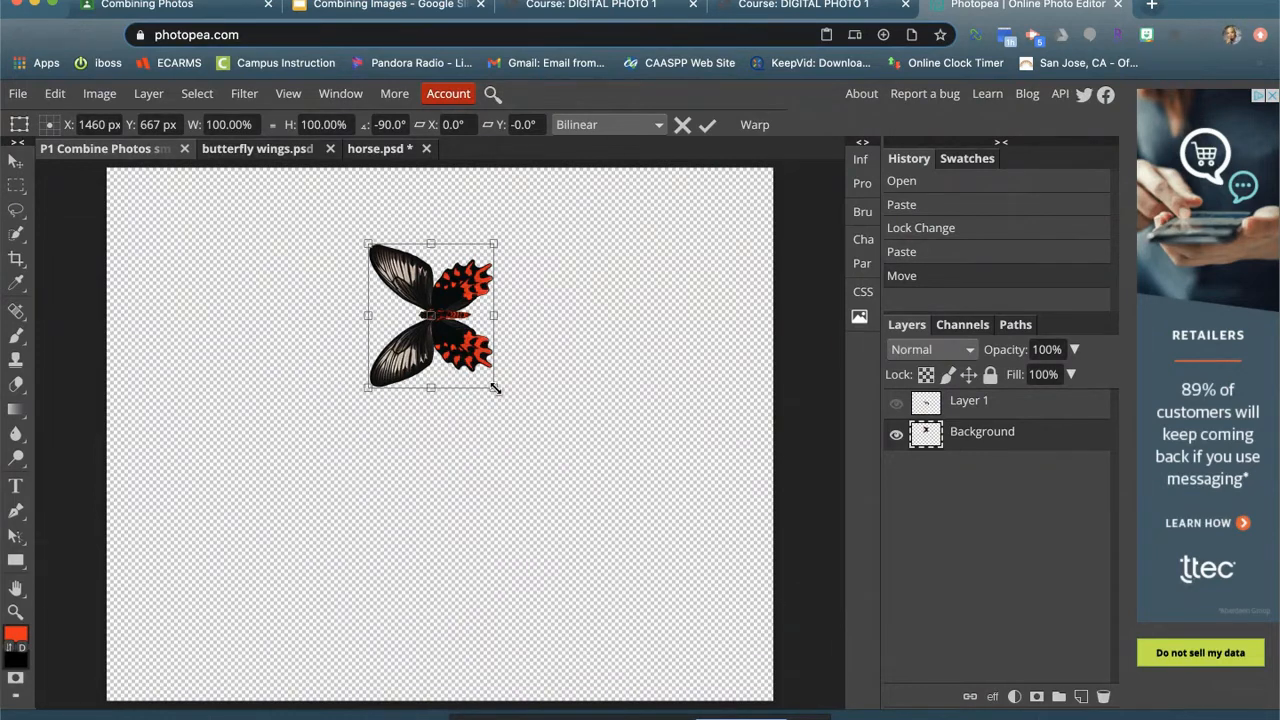
pyautogui.moveTo(495, 388); pyautogui.dragTo(616, 498)
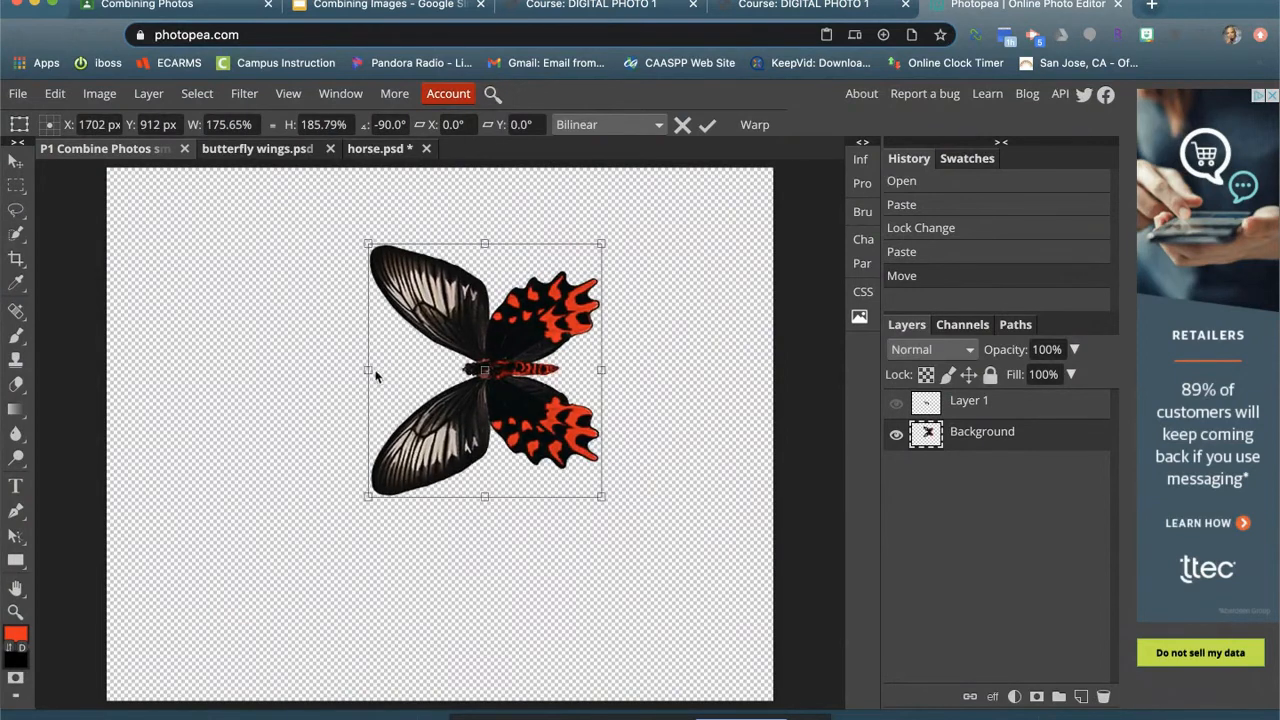
pyautogui.moveTo(370, 370); pyautogui.dragTo(158, 370)
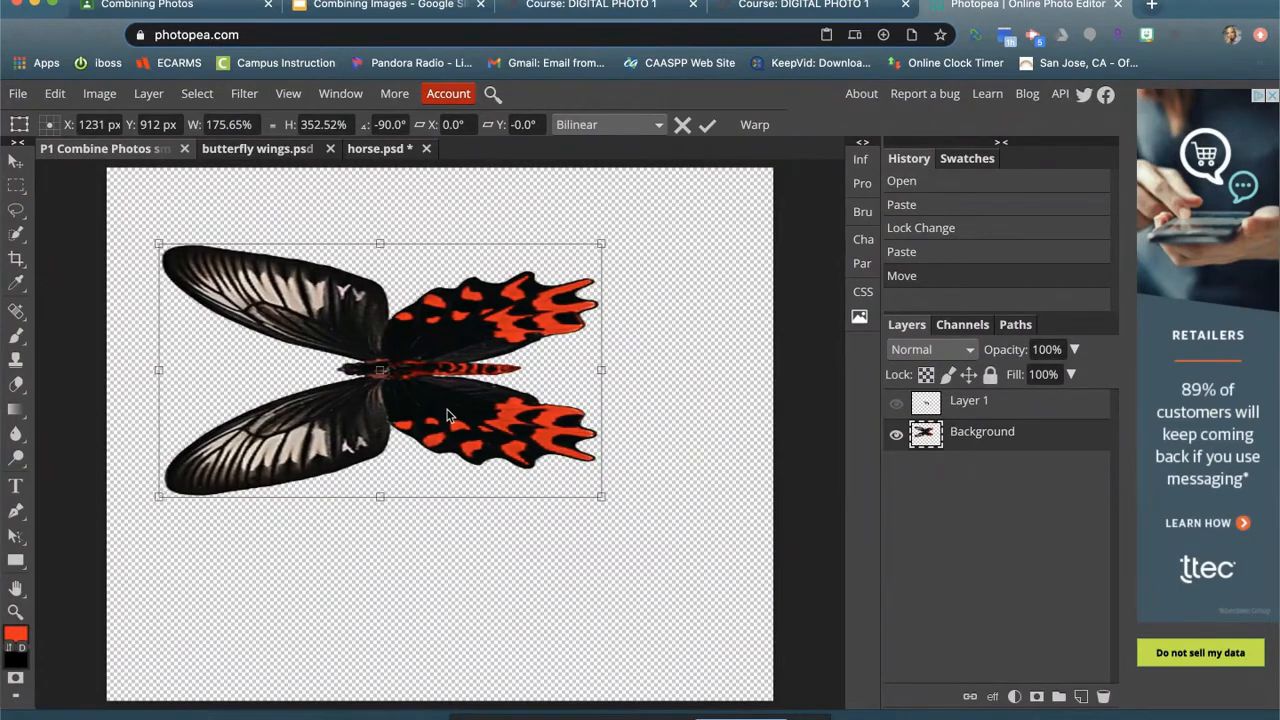
pyautogui.press('Return')
pyautogui.hotkey('ctrl', 'z')
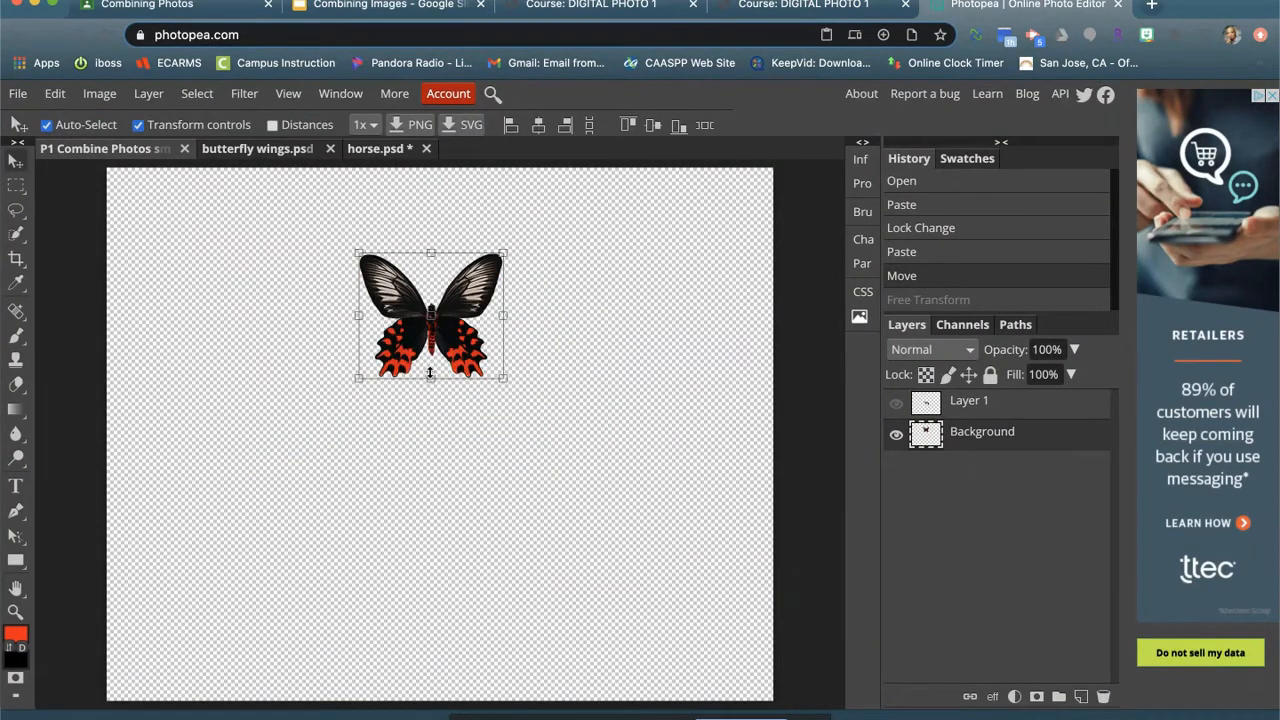
# Step: Try rotating the butterfly -90° and resizing it without constrained proportions, and revert to the Paste history state
pyautogui.moveTo(360, 386); pyautogui.dragTo(430, 597)
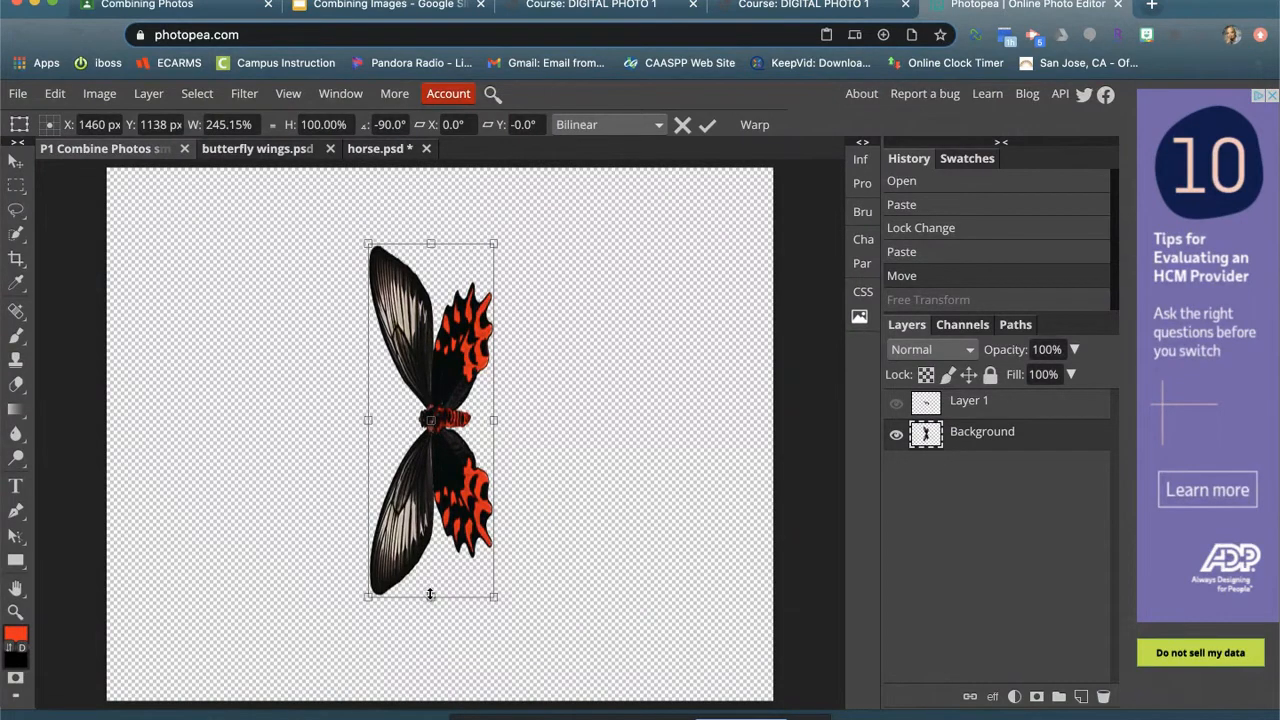
pyautogui.moveTo(431, 597); pyautogui.dragTo(519, 400)
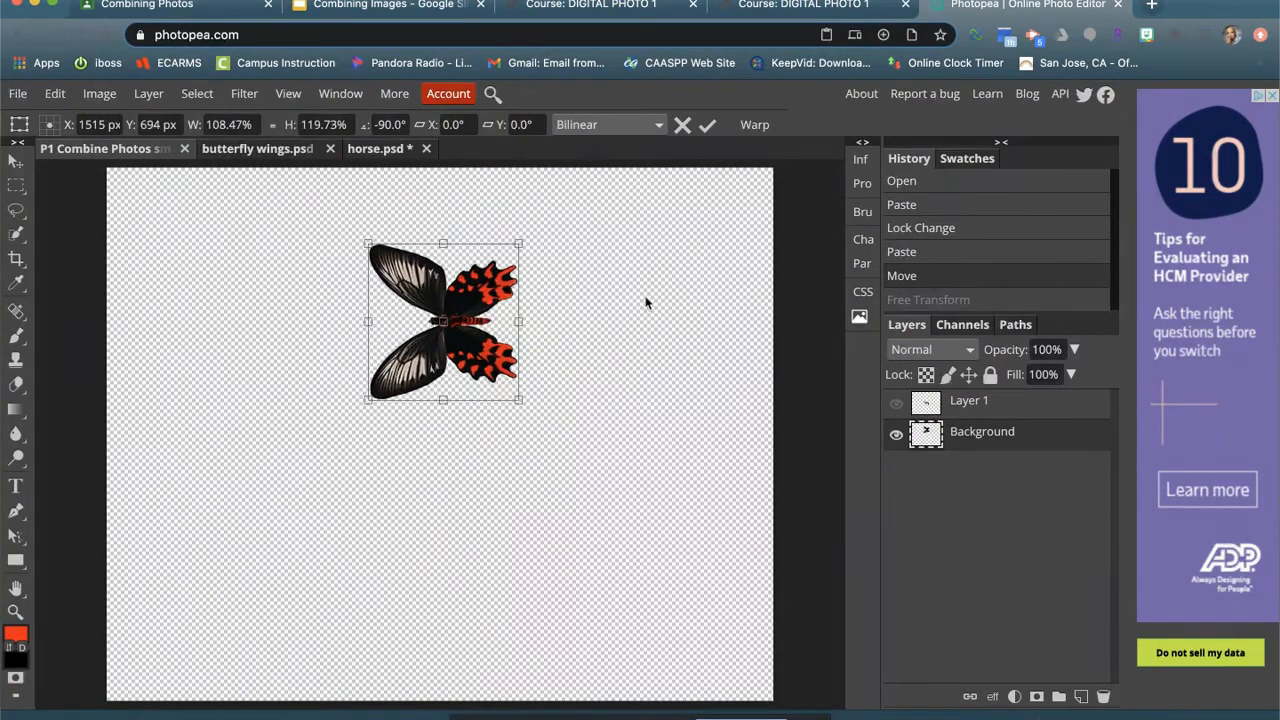
pyautogui.click(922, 255)
# Step: Move the butterfly above the horse, rotate it -90°, and scale it proportionally to 169.80%
pyautogui.moveTo(497, 388); pyautogui.dragTo(504, 250)
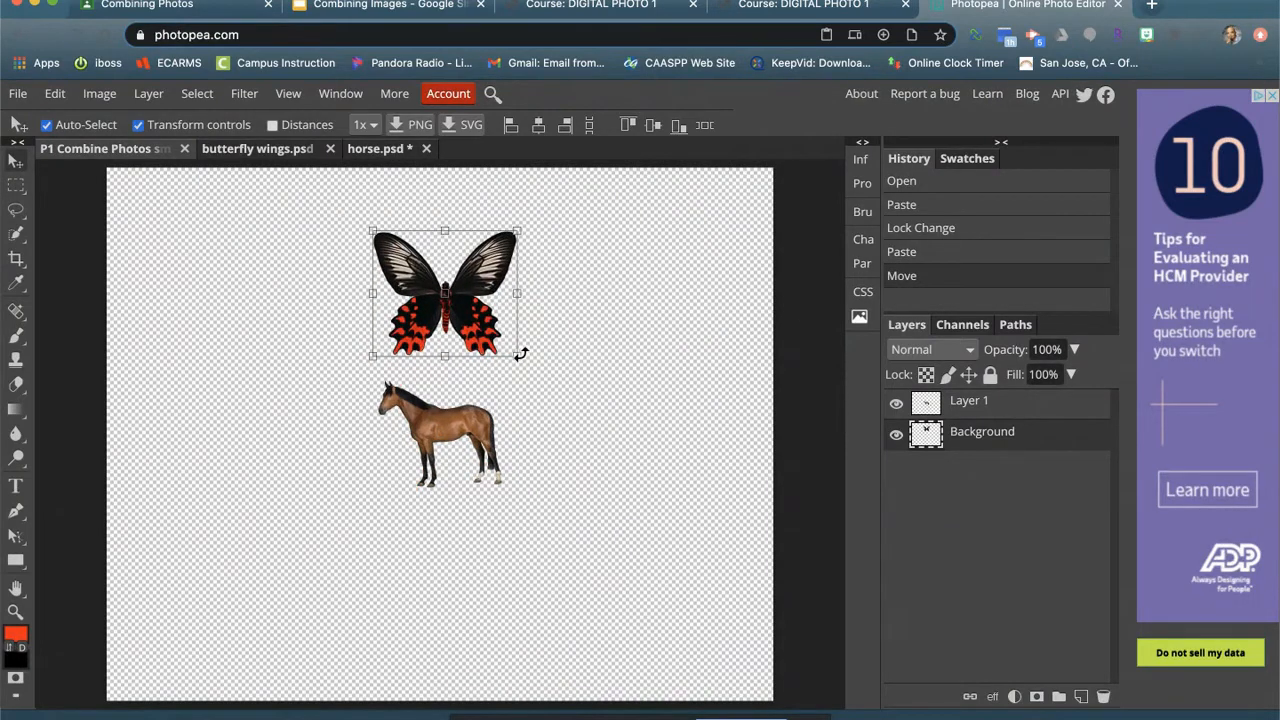
pyautogui.moveTo(523, 369); pyautogui.dragTo(523, 217)
pyautogui.moveTo(507, 370); pyautogui.dragTo(595, 467)
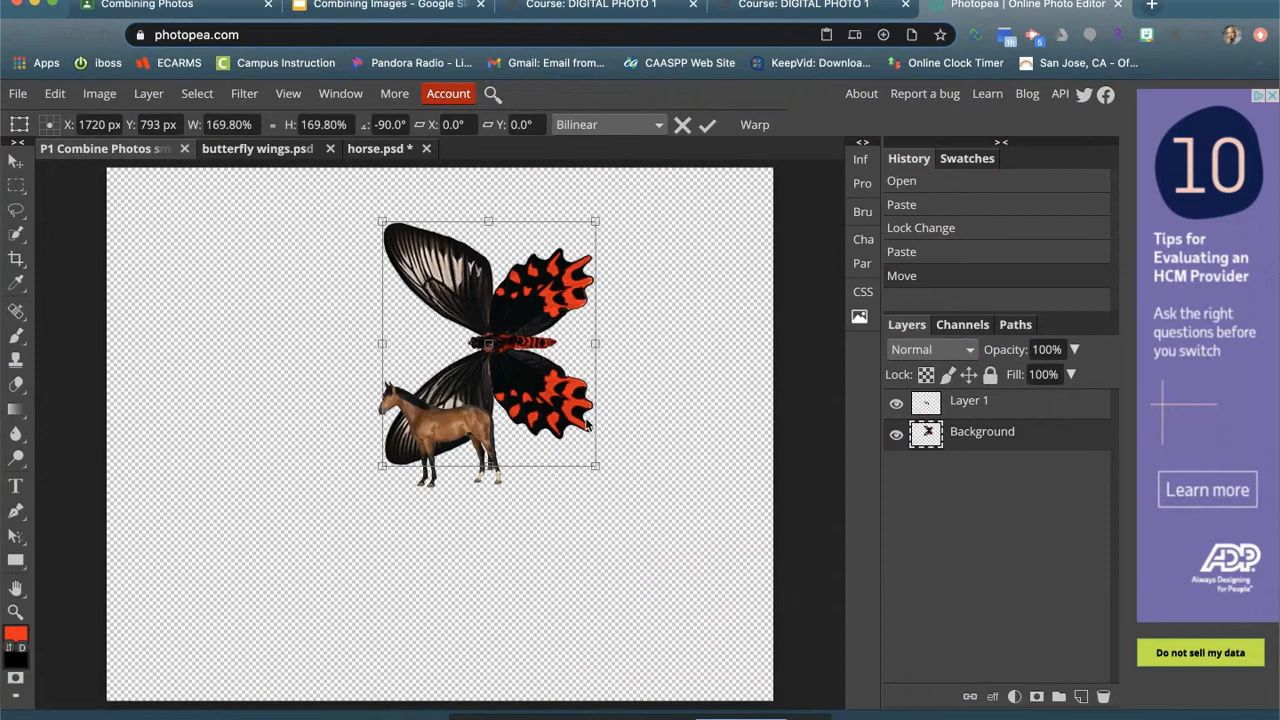
# Step: With the butterfly layer hidden, scale the horse on Layer 1 proportionally to 240.47% and move it toward the left of the canvas
pyautogui.click(897, 436)
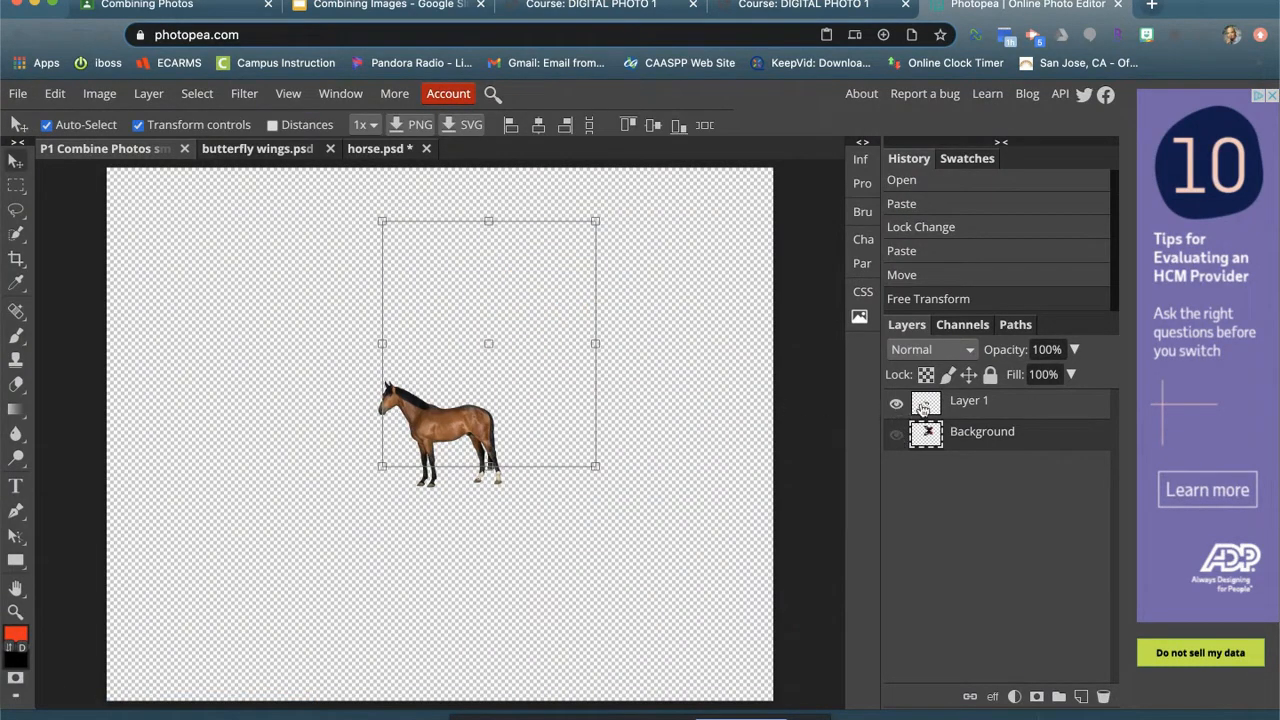
pyautogui.click(962, 404)
pyautogui.click(896, 404)
pyautogui.click(896, 404)
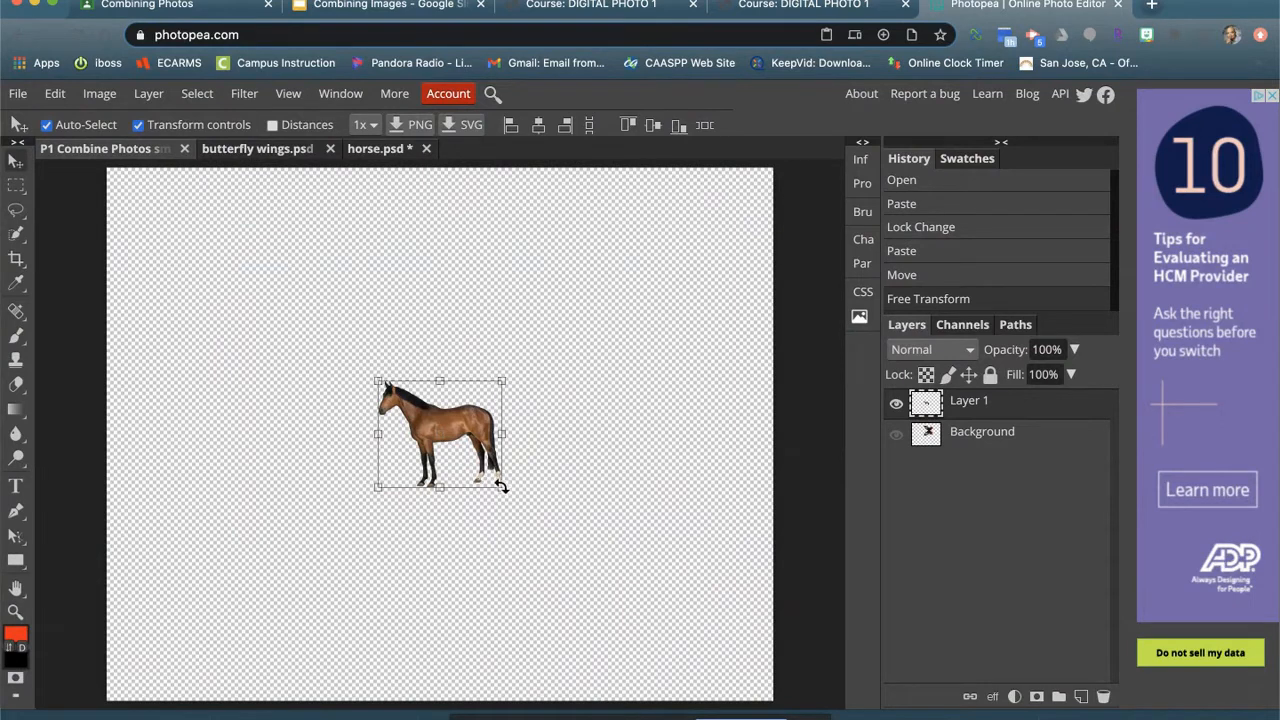
pyautogui.moveTo(502, 488); pyautogui.dragTo(626, 594)
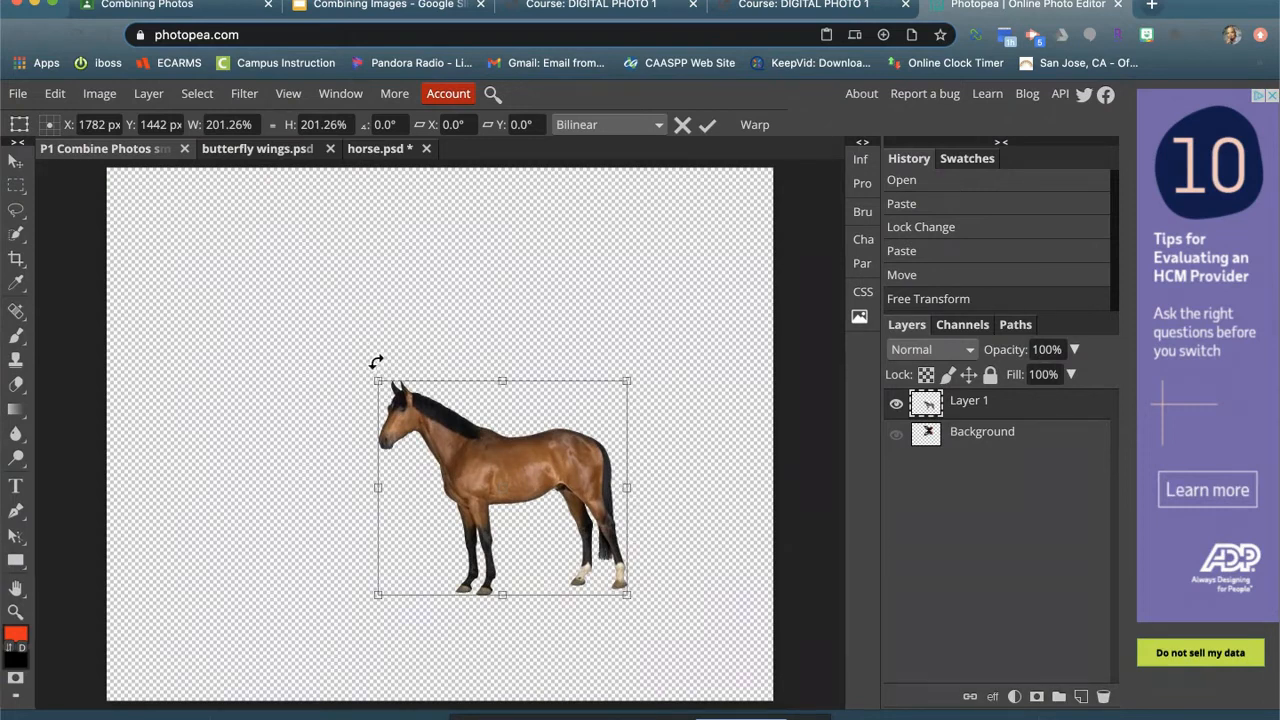
pyautogui.moveTo(378, 381); pyautogui.dragTo(330, 334)
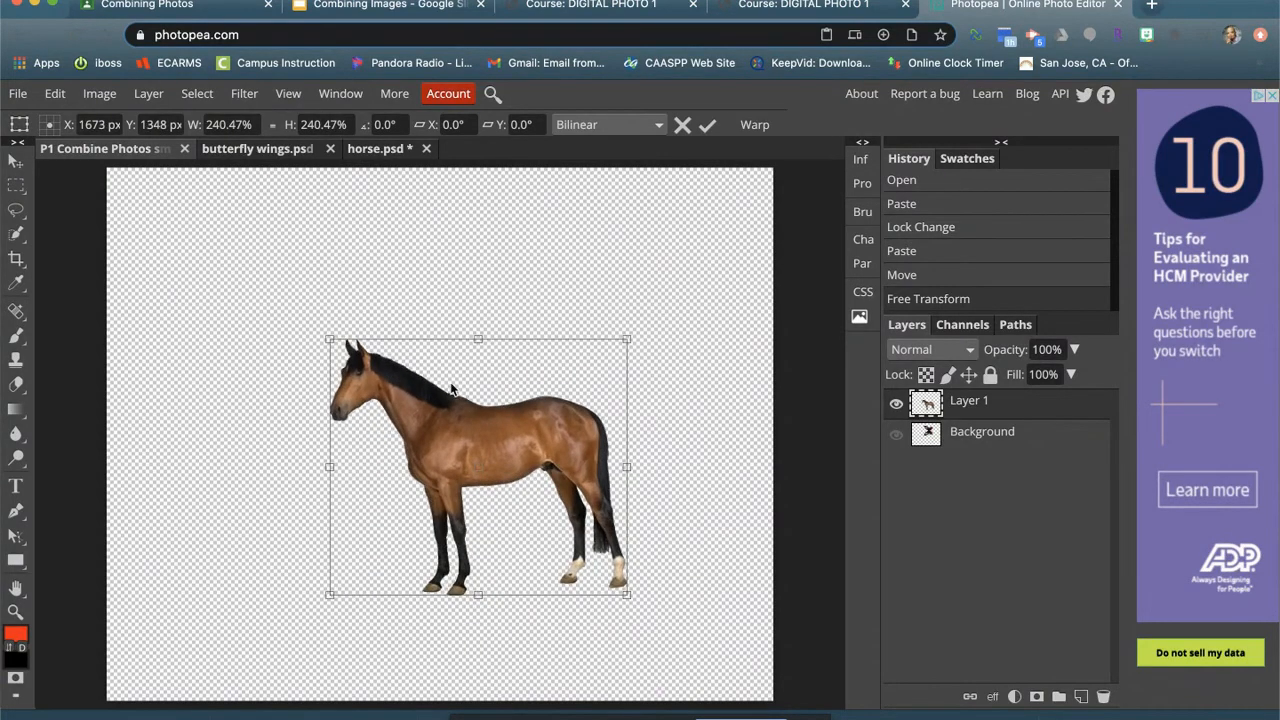
pyautogui.moveTo(473, 441); pyautogui.dragTo(410, 422)
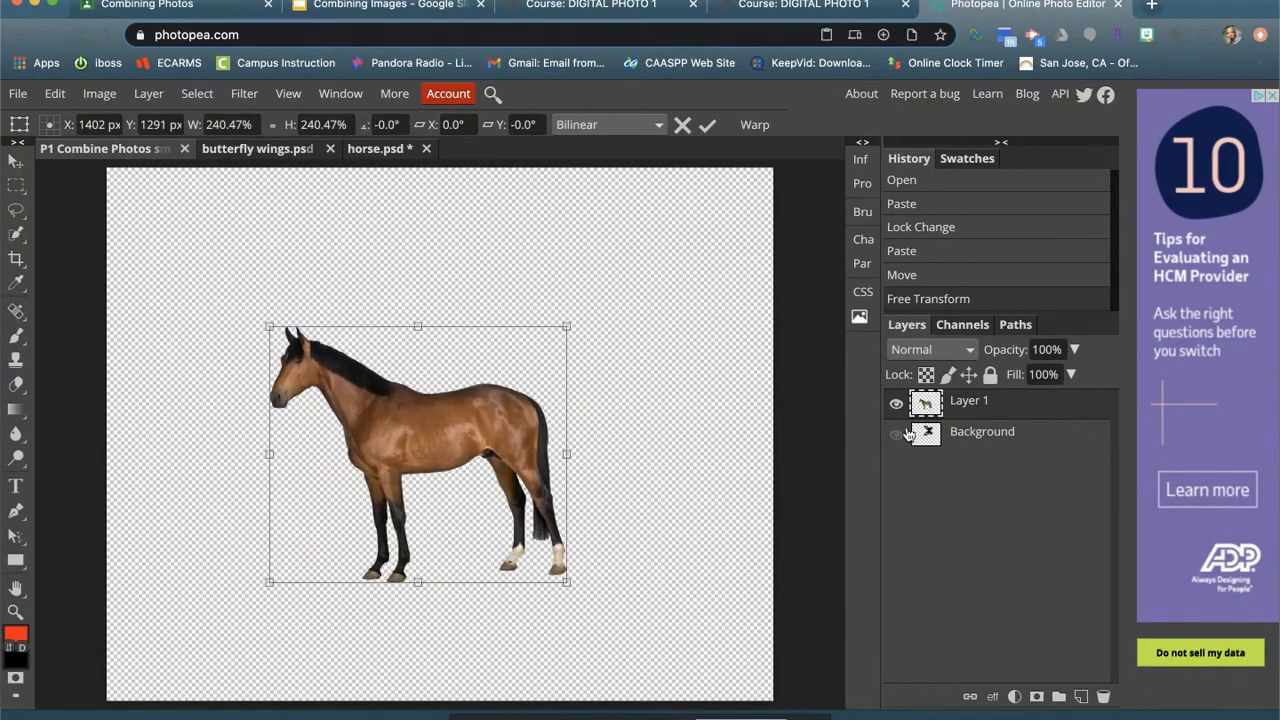
# Step: Show the butterfly layer again and move the butterfly down and left so its body sits just above the horse's back
pyautogui.click(897, 437)
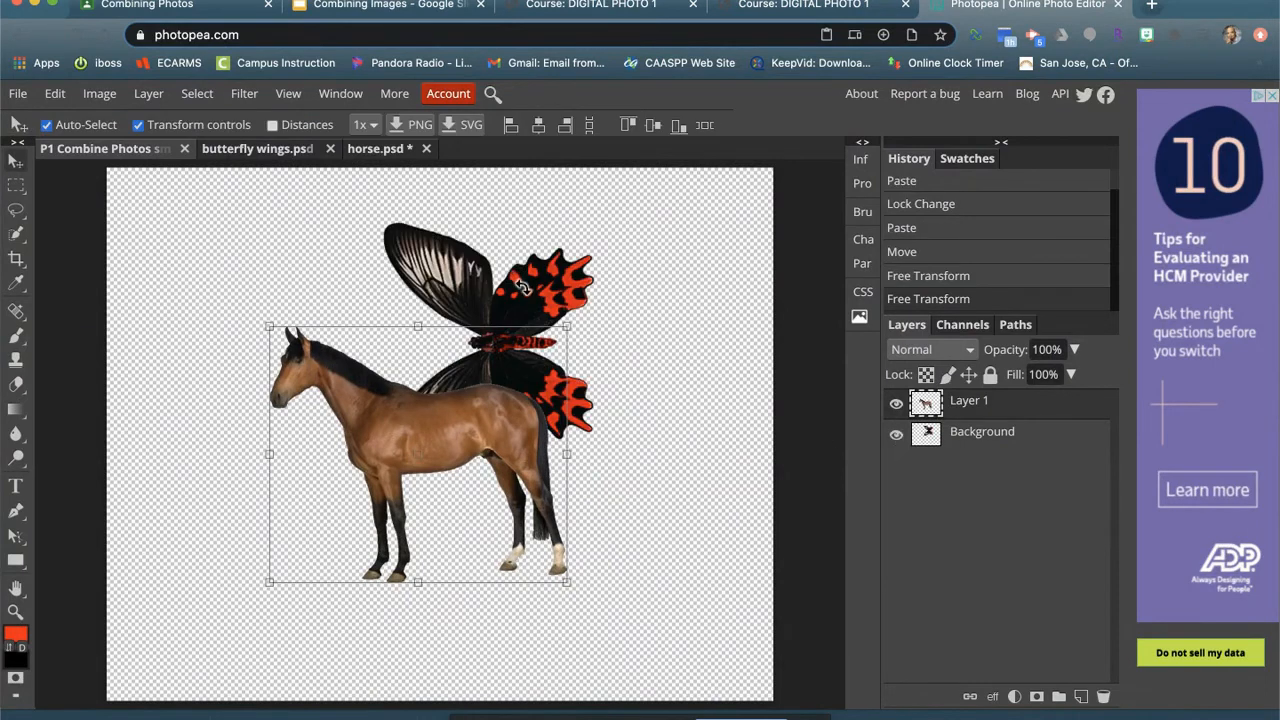
pyautogui.hotkey('ctrl', 't')
pyautogui.click(16, 160)
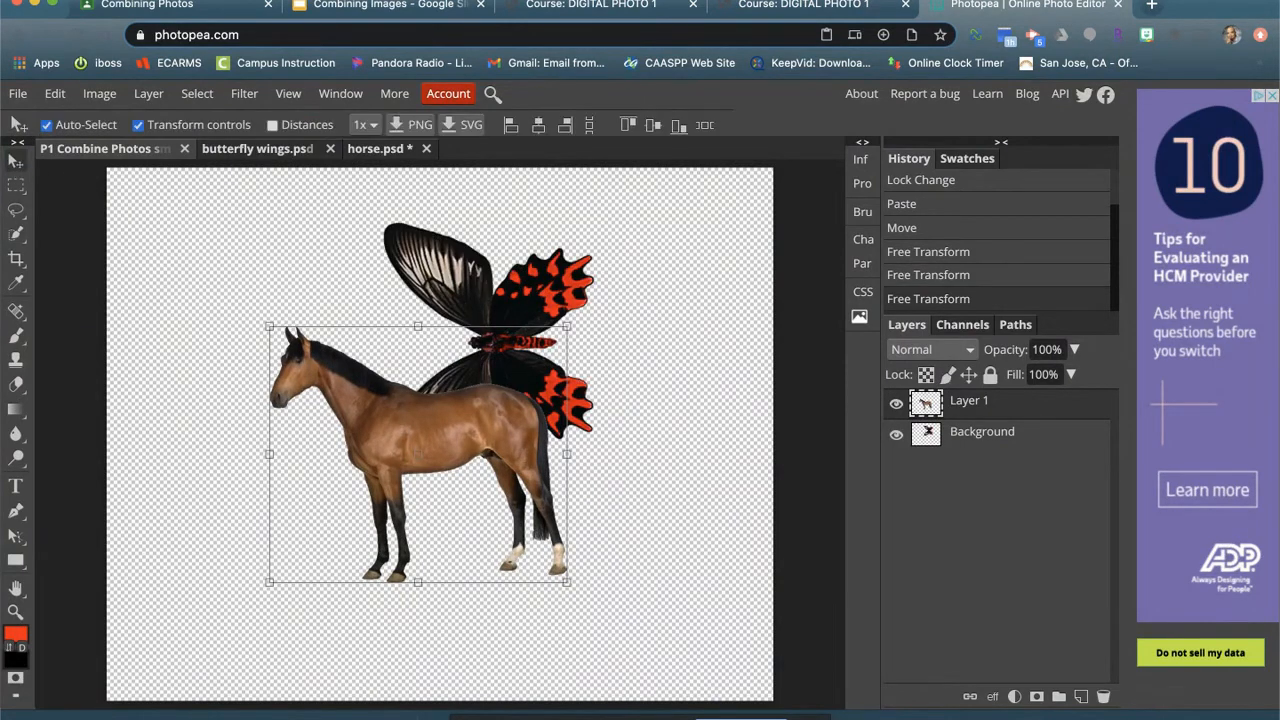
pyautogui.click(491, 268)
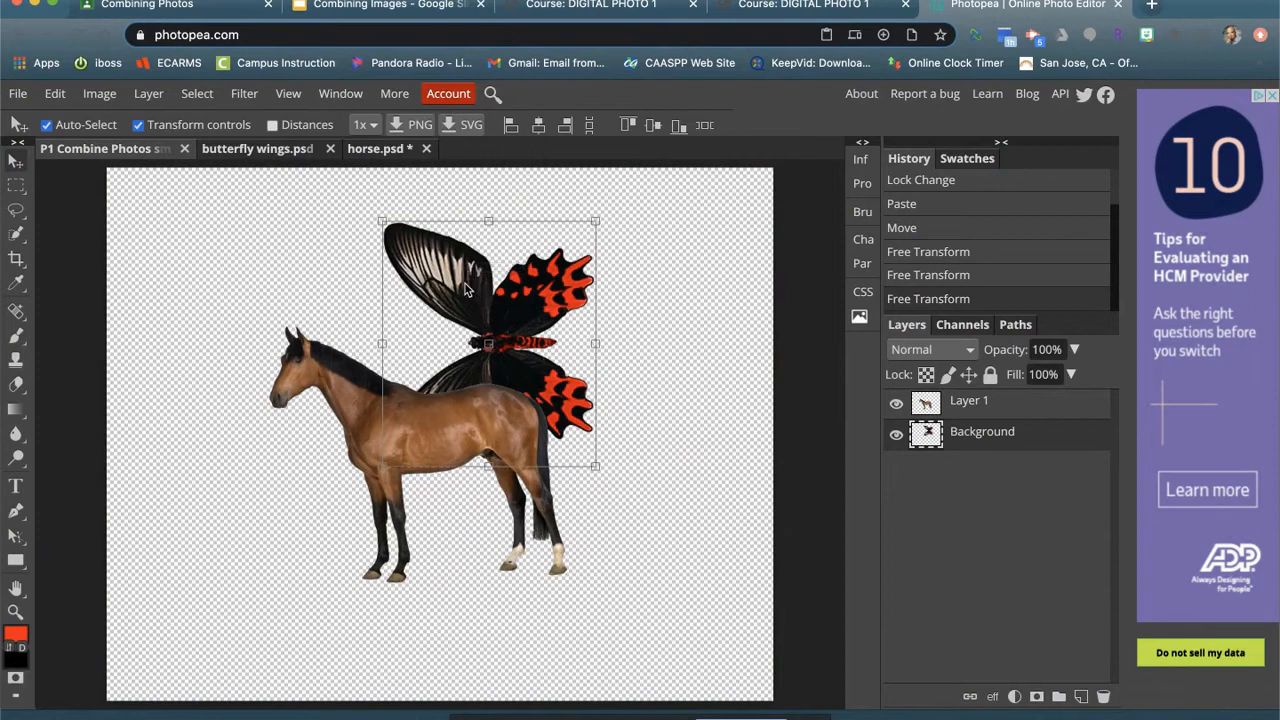
pyautogui.moveTo(464, 289); pyautogui.dragTo(417, 318)
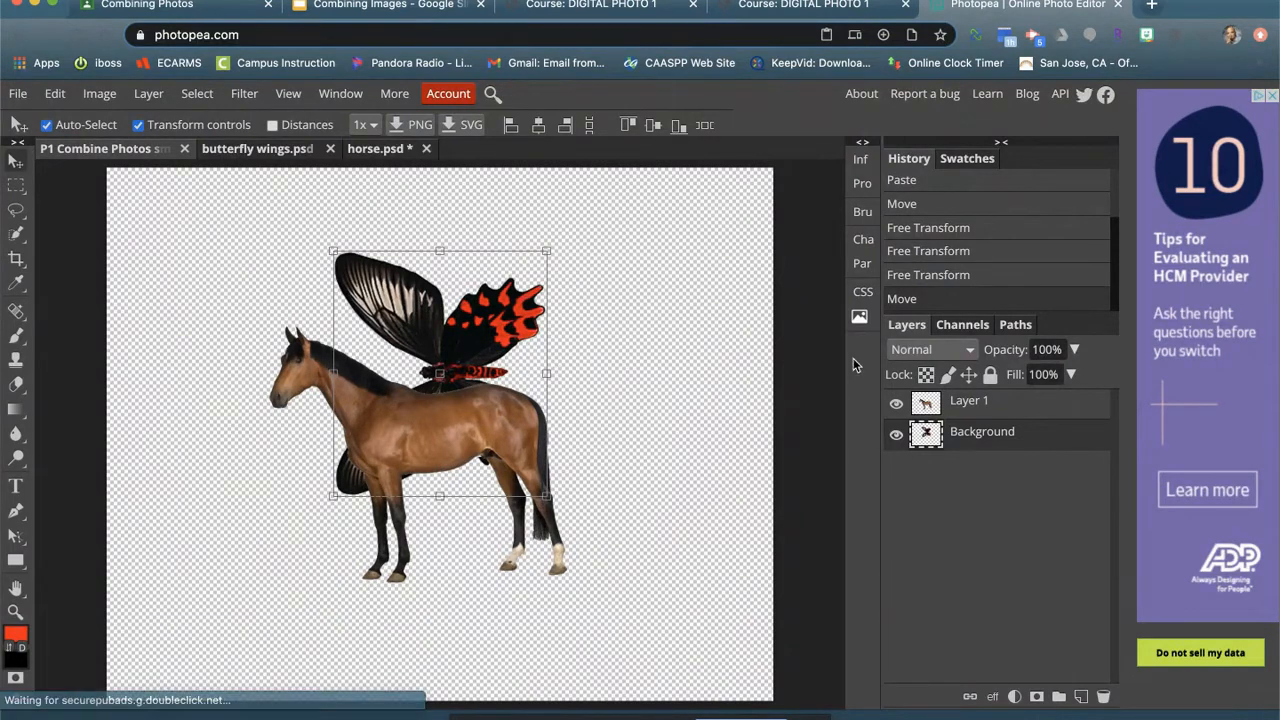
# Step: Reorder Layer 1 beneath the butterfly layer and move the butterfly down so its body overlaps the horse's back
pyautogui.click(976, 410)
pyautogui.moveTo(1018, 408); pyautogui.dragTo(1010, 461)
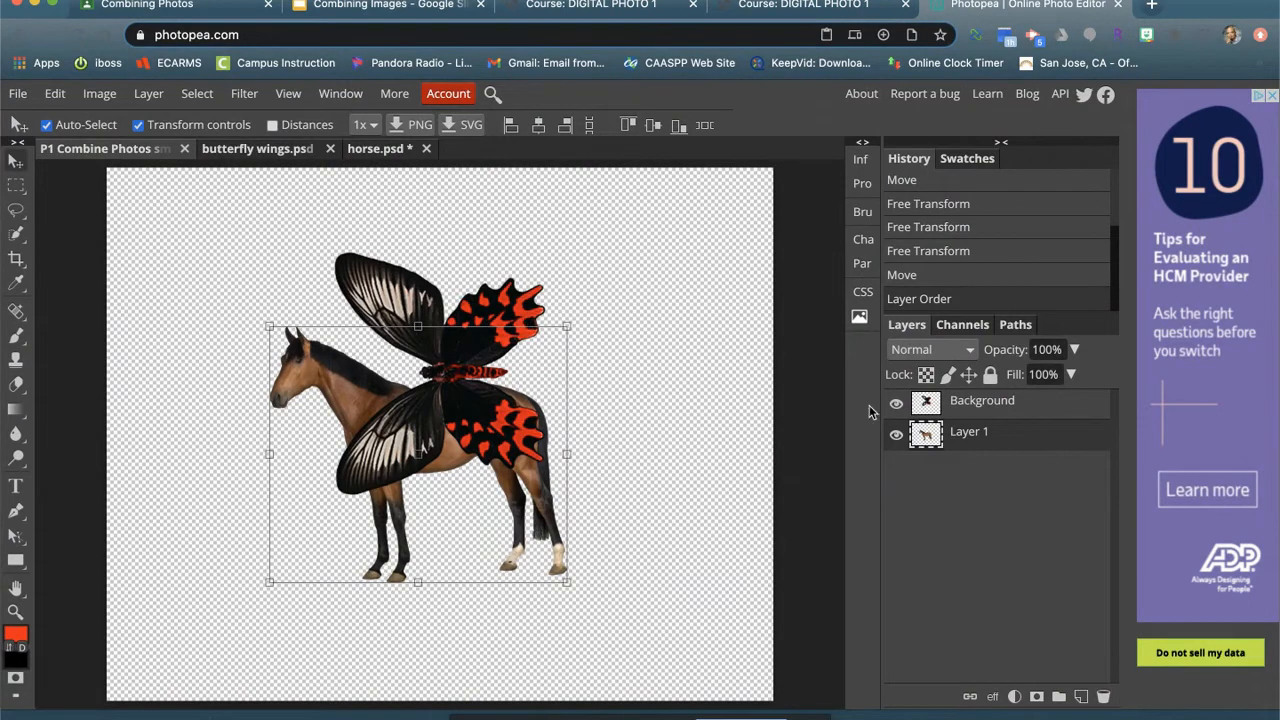
pyautogui.click(960, 414)
pyautogui.moveTo(503, 328); pyautogui.dragTo(486, 356)
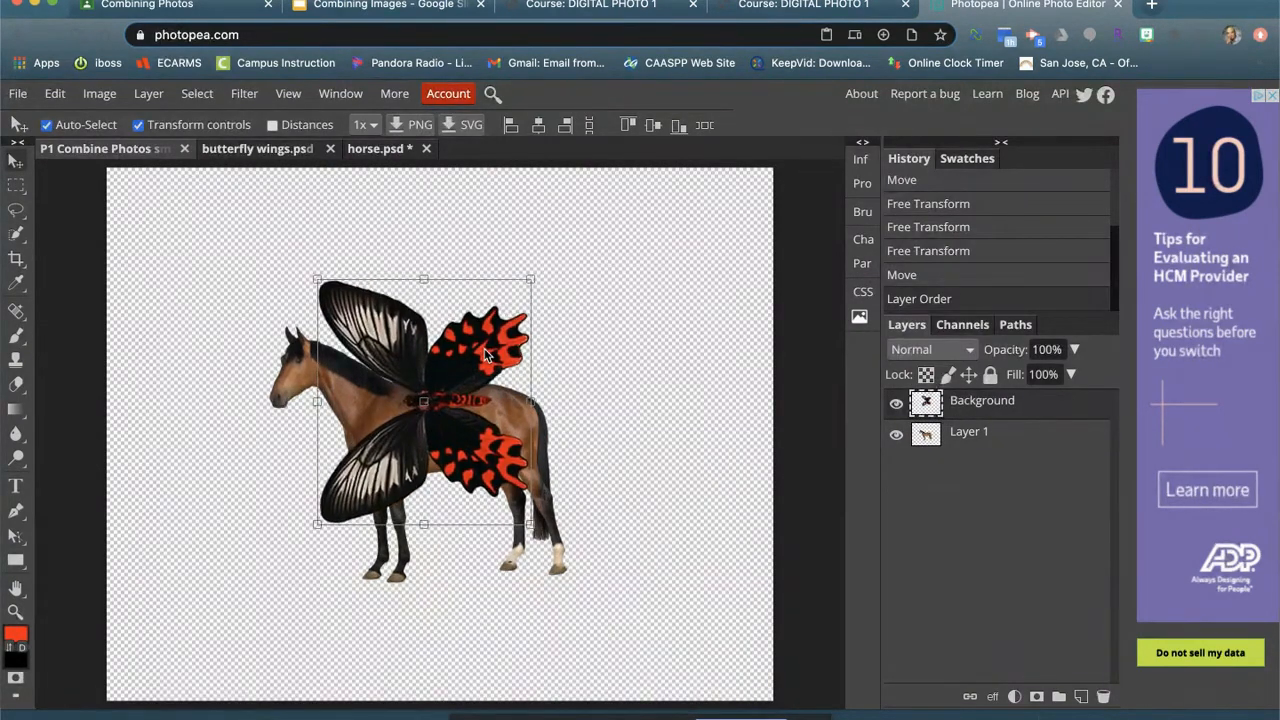
# Step: Set the Eraser brush to 168 px at 100% hardness and erase a round spot from the butterfly's lower front wing
pyautogui.press('z')
pyautogui.moveTo(427, 402)
pyautogui.mouseDown()
pyautogui.moveTo(474, 431)
pyautogui.moveTo(443, 417)
pyautogui.mouseUp()
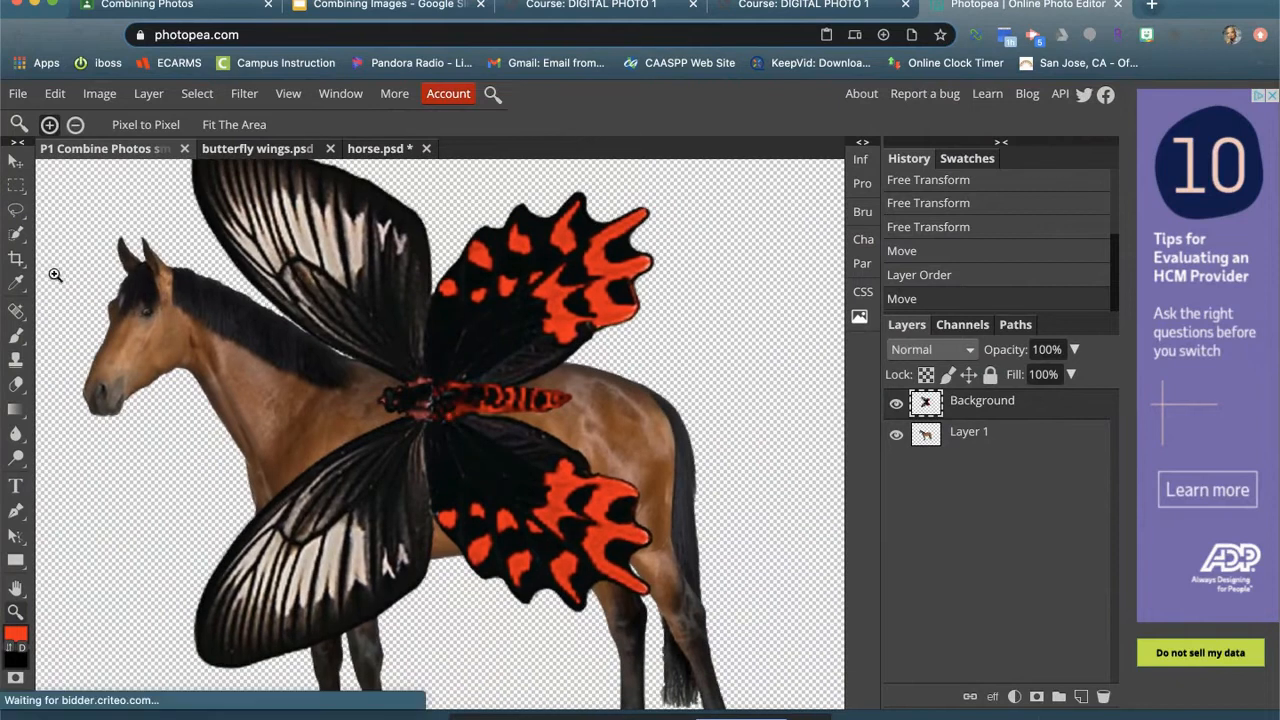
pyautogui.press('b')
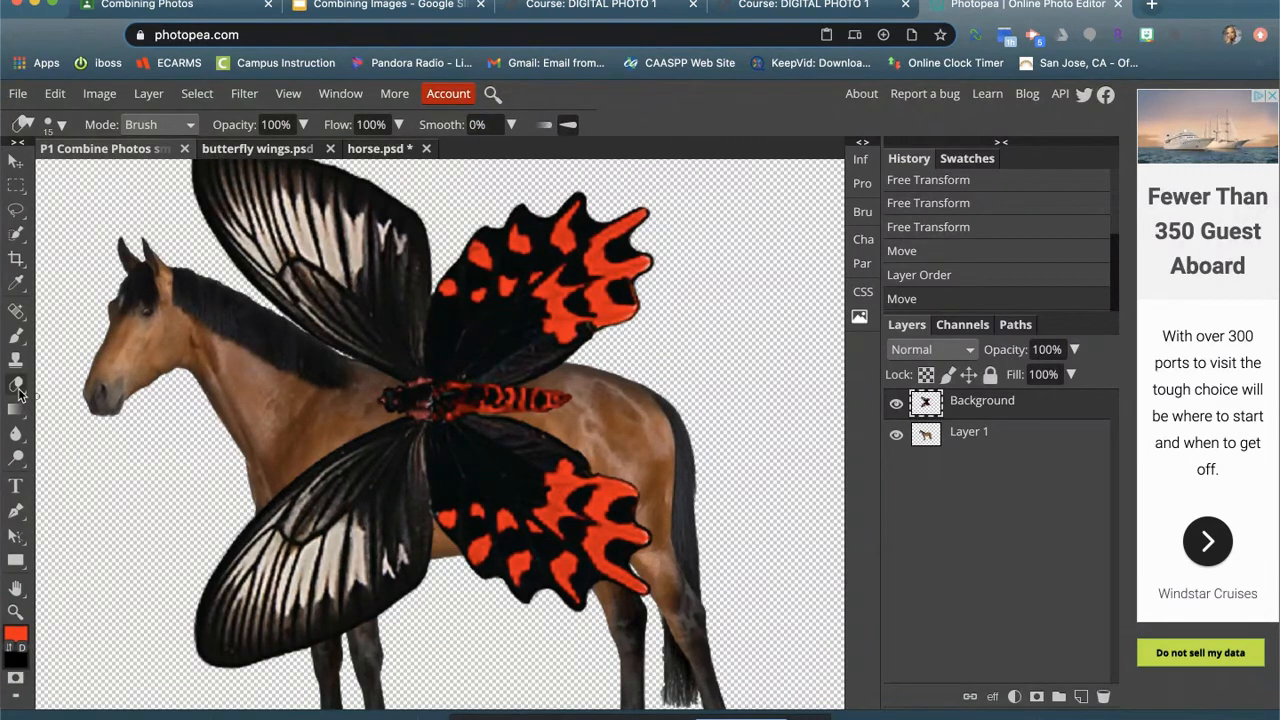
pyautogui.click(18, 387)
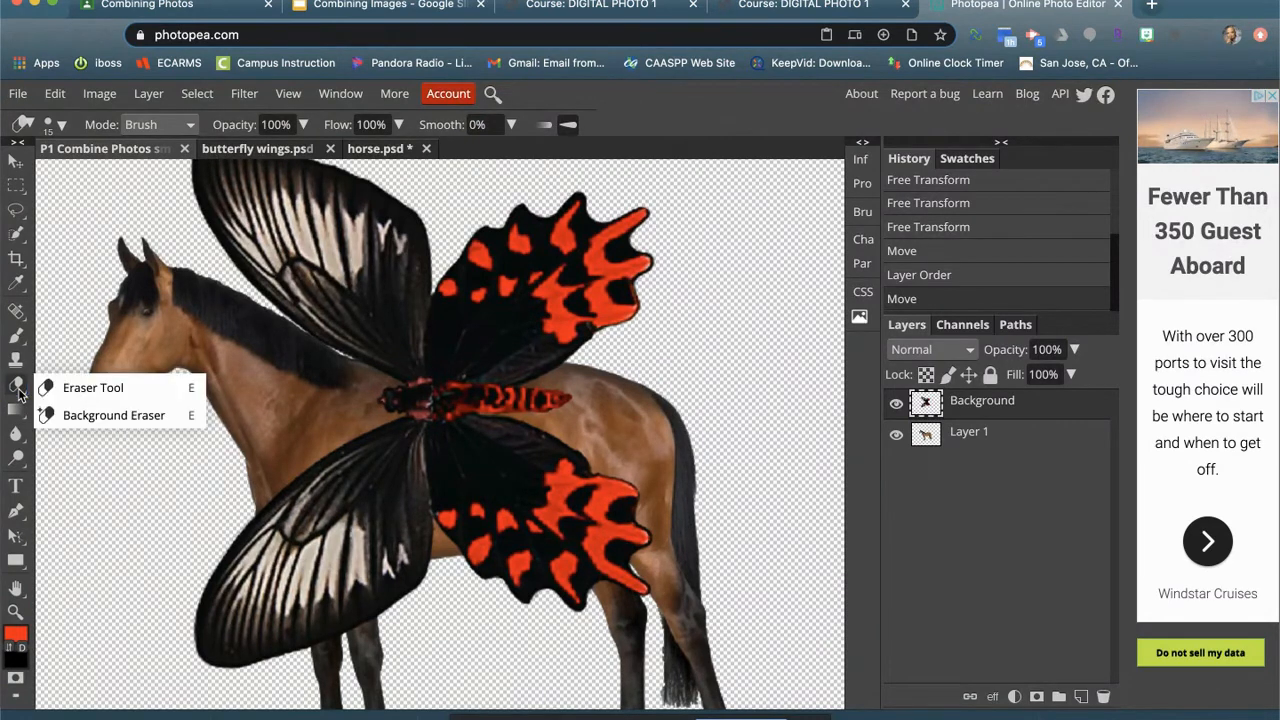
pyautogui.click(18, 393)
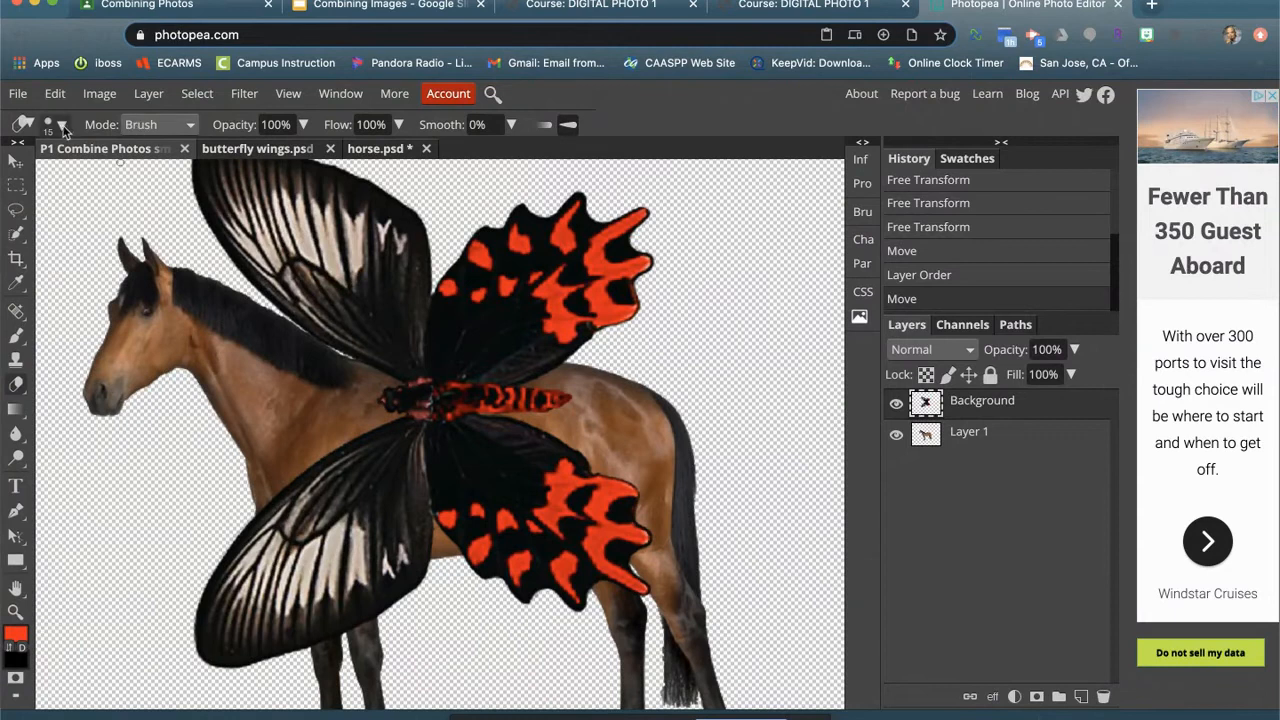
pyautogui.click(157, 125)
pyautogui.click(158, 125)
pyautogui.click(55, 124)
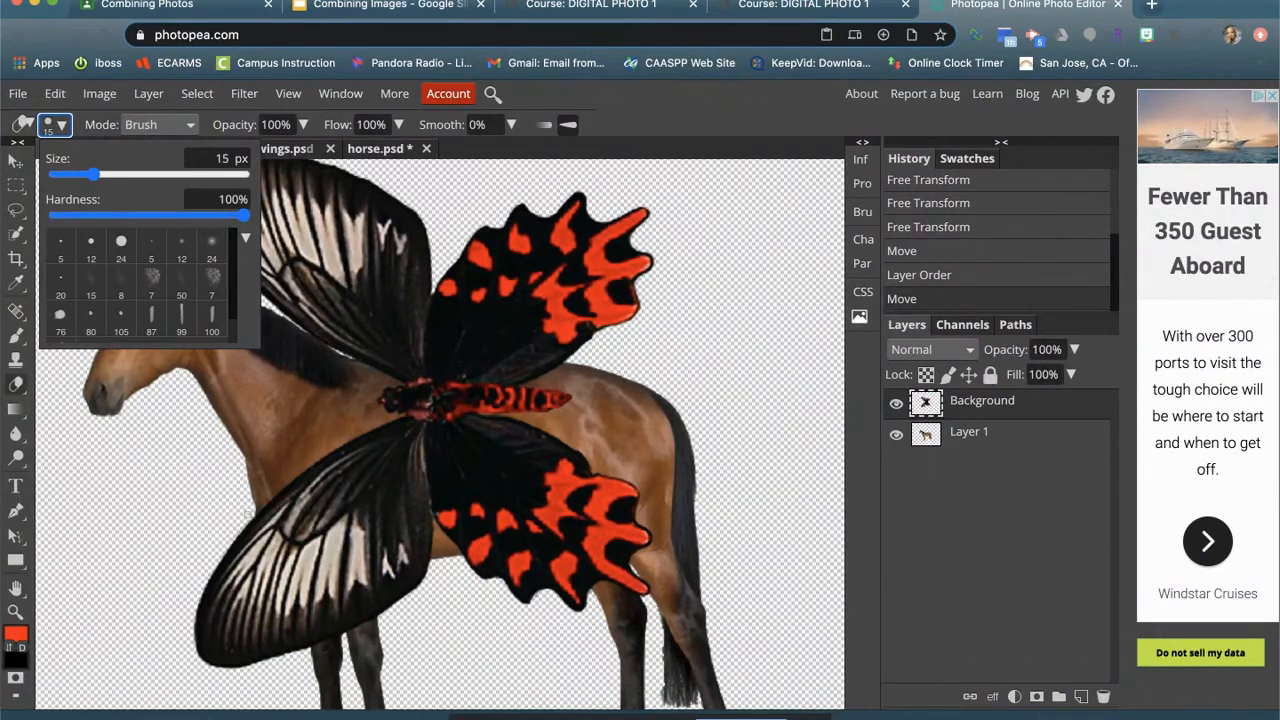
pyautogui.moveTo(140, 176); pyautogui.dragTo(154, 177)
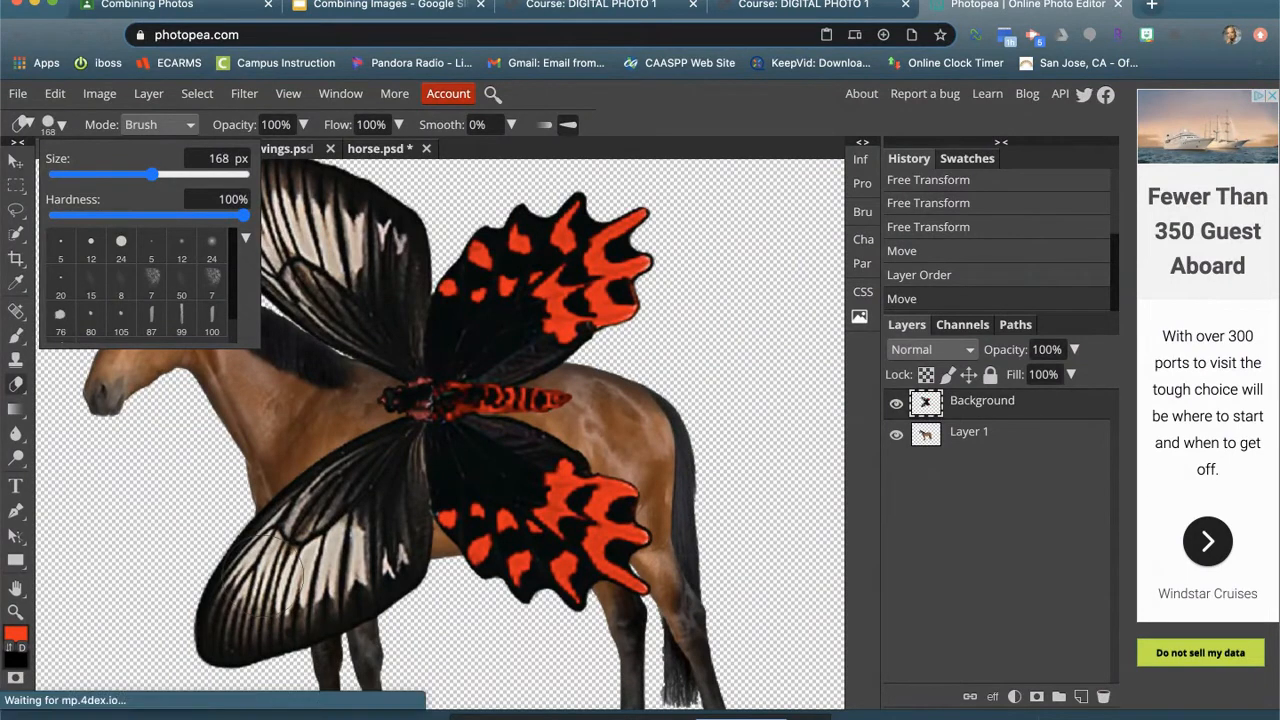
pyautogui.click(262, 582)
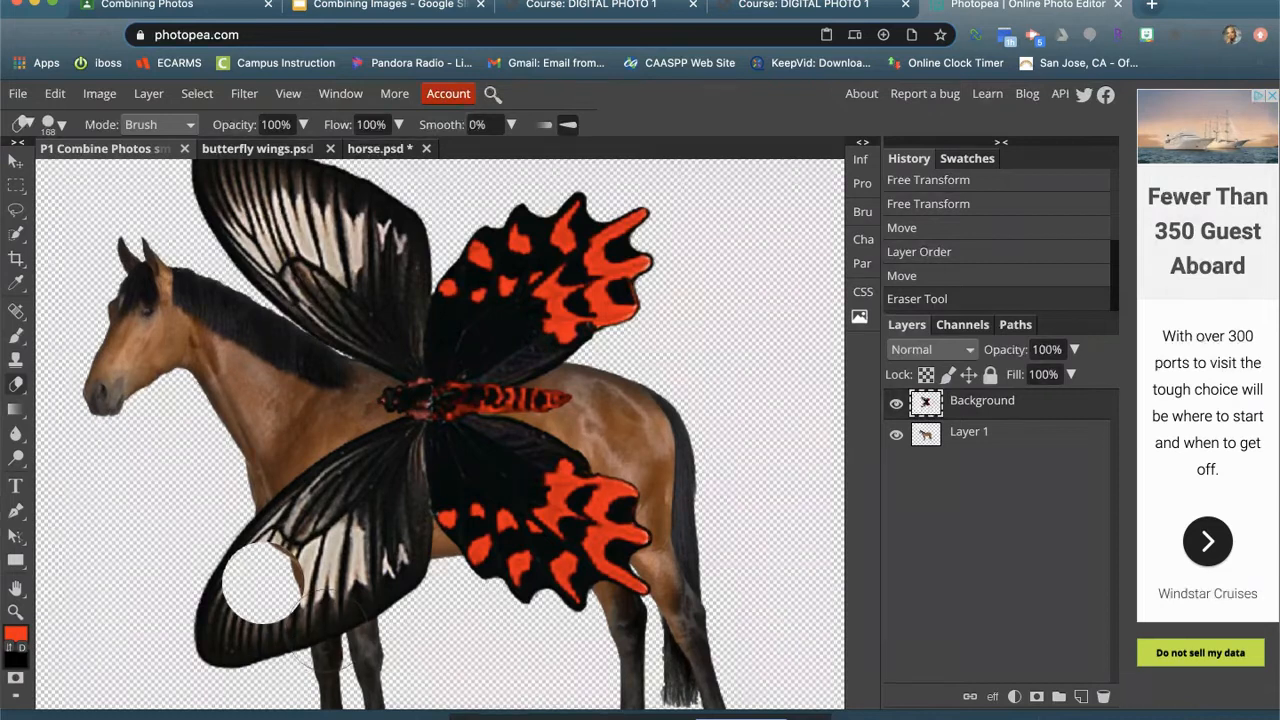
# Step: Set the Eraser to a soft round brush at 80 px and 0% hardness and erase part of the butterfly's lower front wing
pyautogui.click(55, 124)
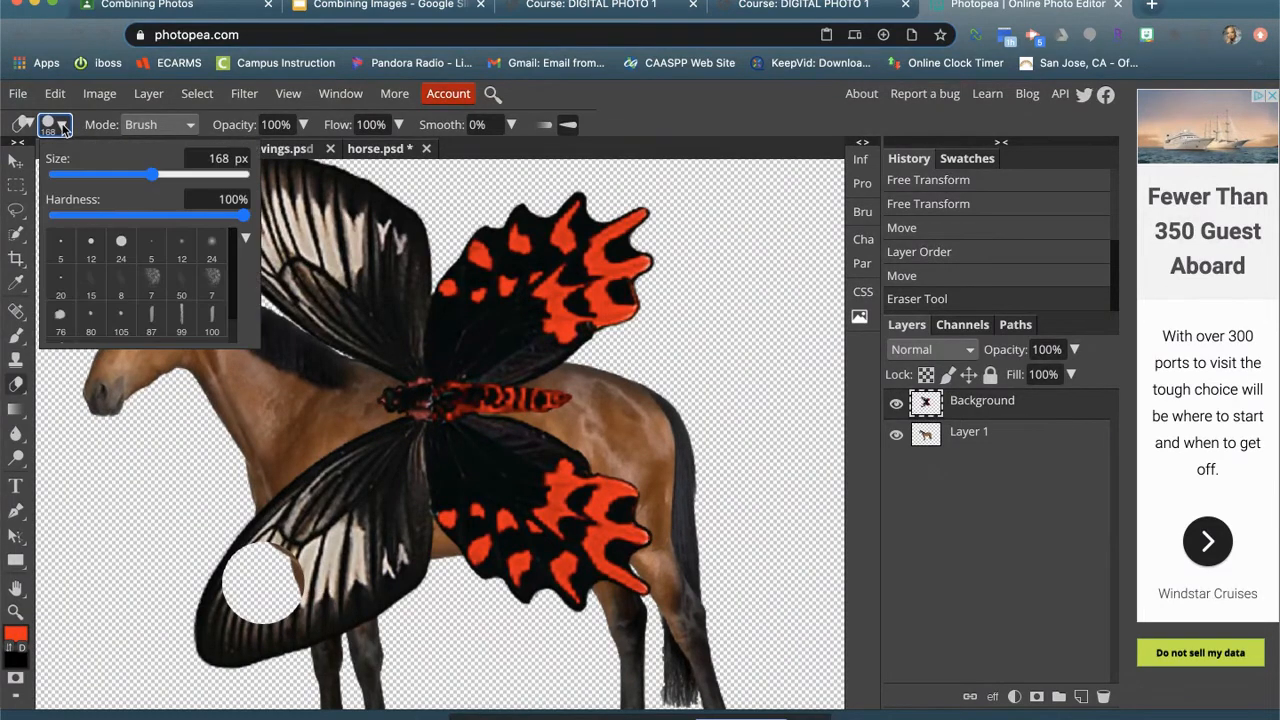
pyautogui.click(212, 243)
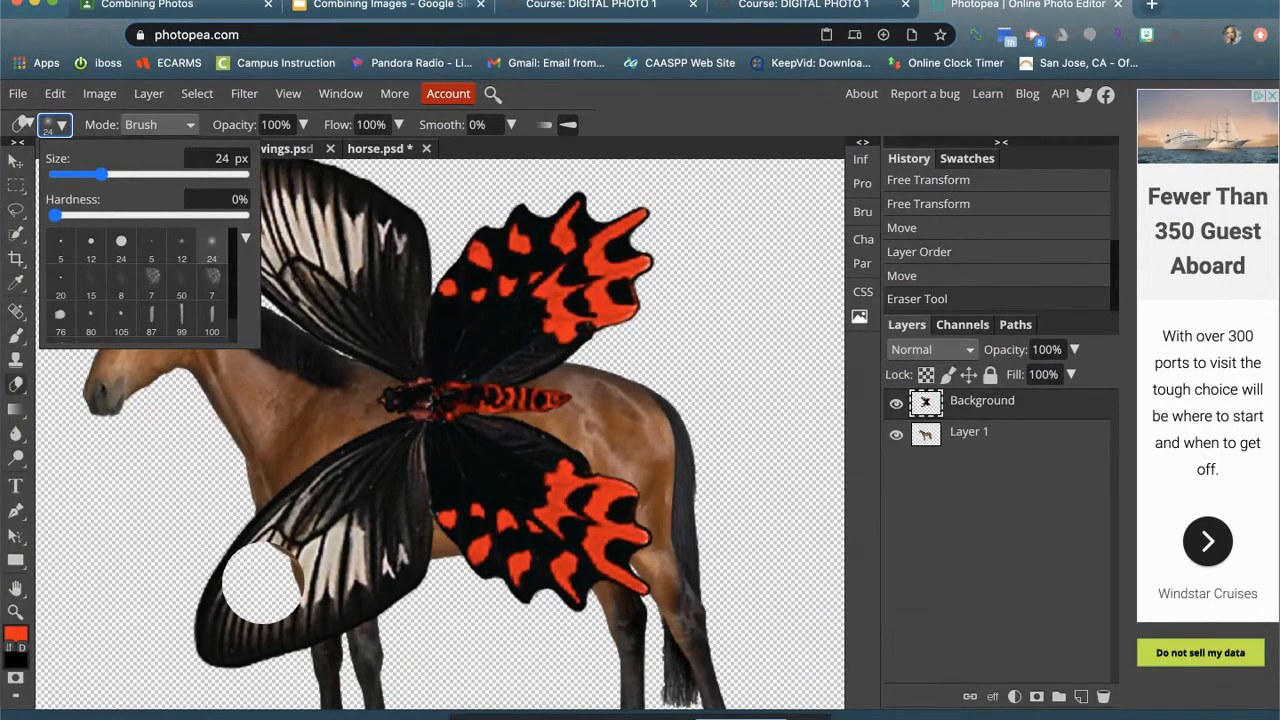
pyautogui.click(170, 490)
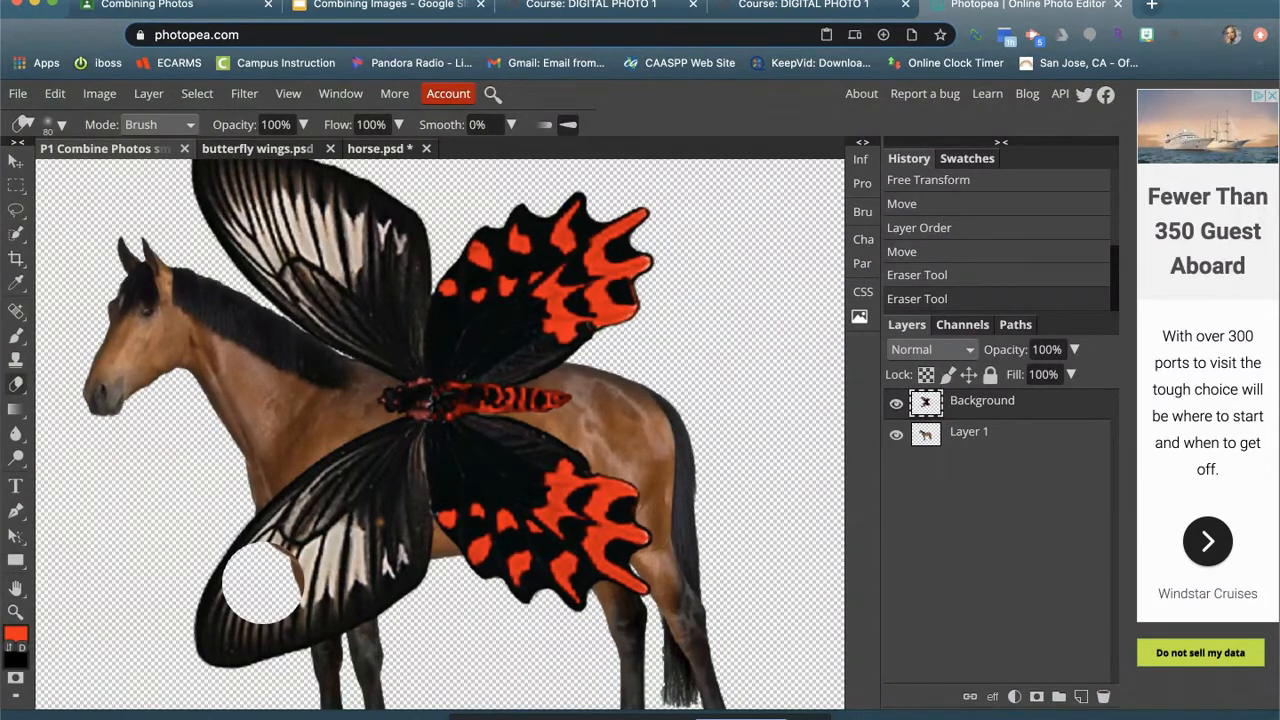
pyautogui.moveTo(395, 495)
pyautogui.mouseDown()
pyautogui.moveTo(335, 505)
pyautogui.moveTo(385, 480)
pyautogui.moveTo(368, 530)
pyautogui.moveTo(320, 495)
pyautogui.moveTo(290, 520)
pyautogui.moveTo(330, 522)
pyautogui.mouseUp()
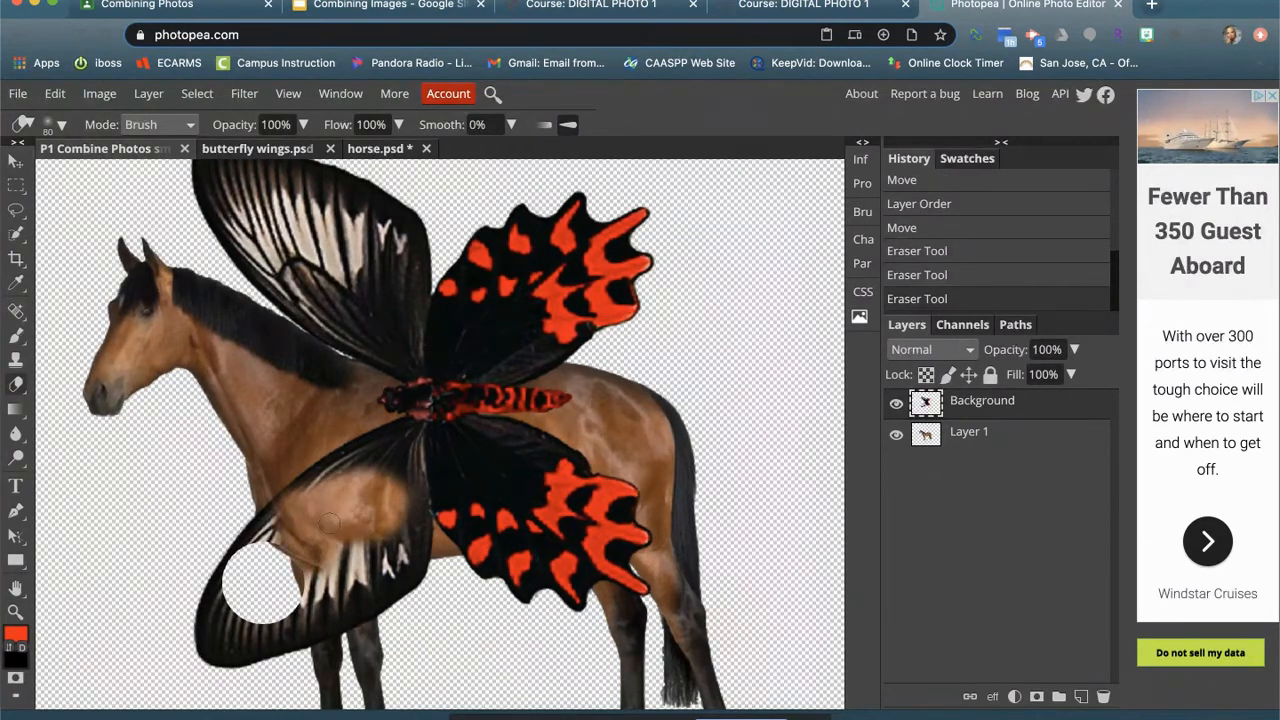
# Step: Set the Eraser to a hard round brush at 175 px and 100% hardness and erase both lower wings below the butterfly's body
pyautogui.click(55, 124)
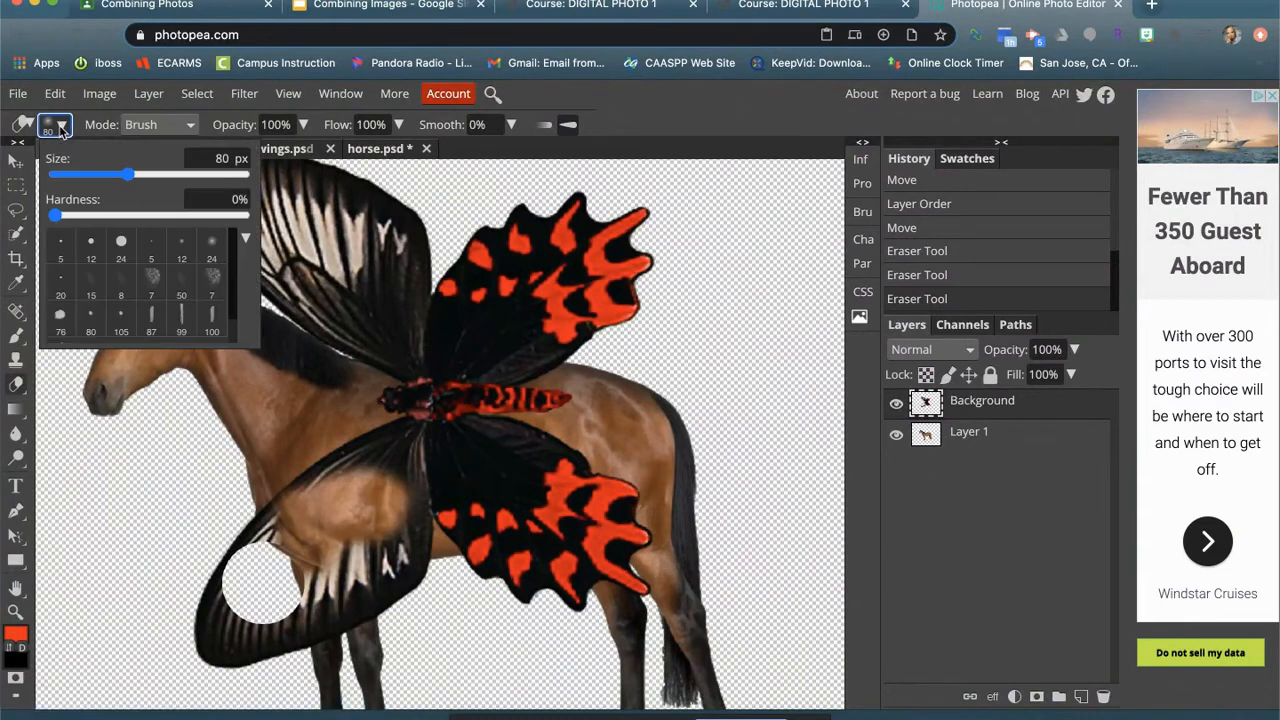
pyautogui.click(121, 244)
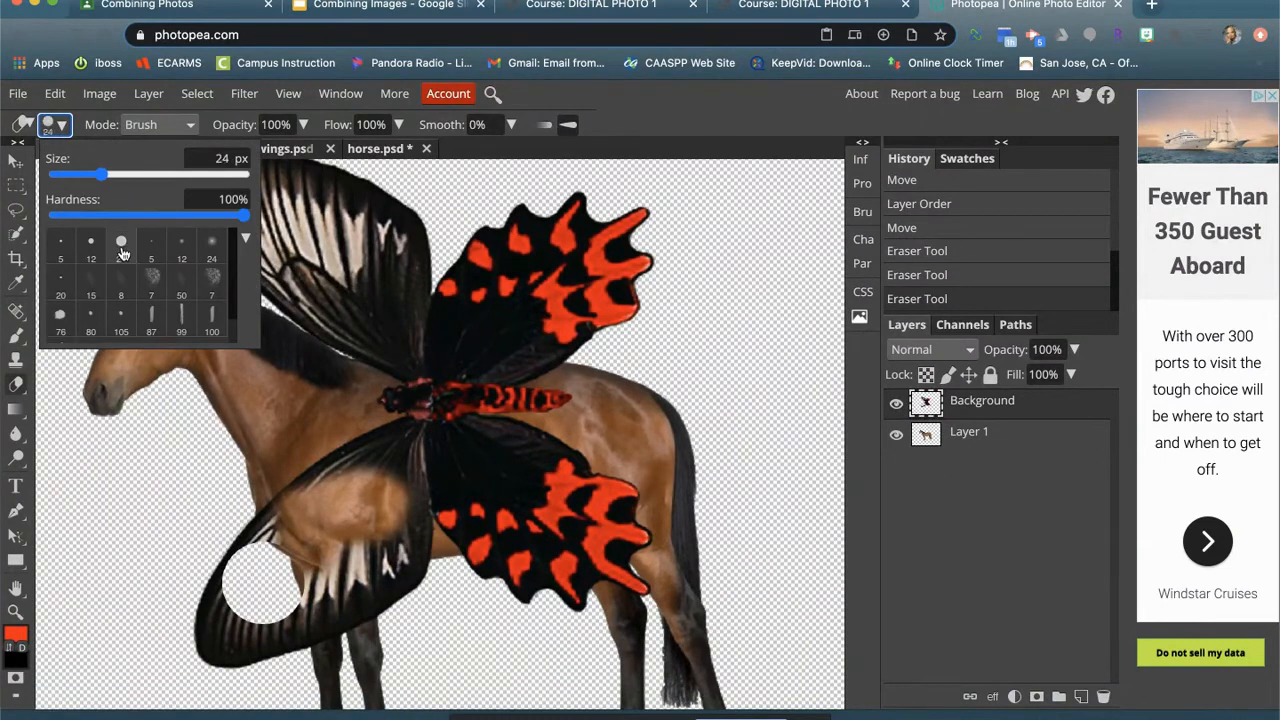
pyautogui.click(242, 575)
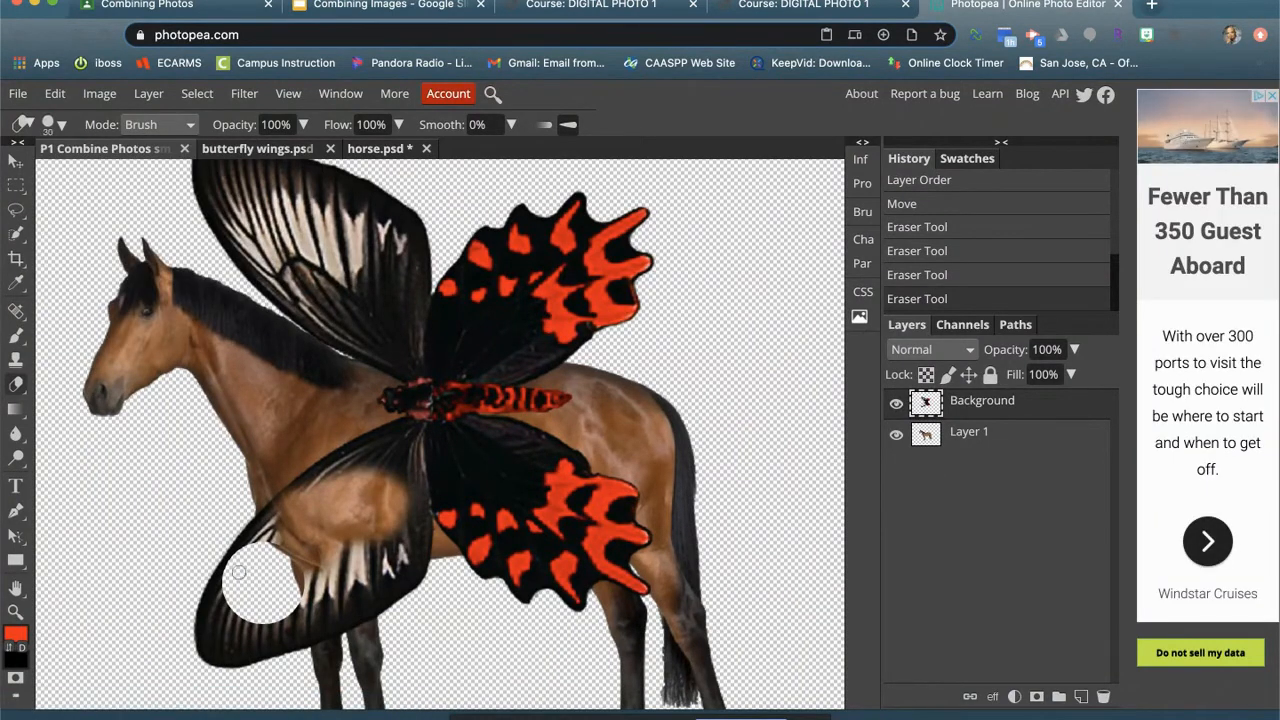
pyautogui.press(']')
pyautogui.press(']')
pyautogui.press(']')
pyautogui.press(']')
pyautogui.press(']')
pyautogui.press(']')
pyautogui.moveTo(221, 598)
pyautogui.mouseDown()
pyautogui.moveTo(247, 642)
pyautogui.moveTo(303, 637)
pyautogui.moveTo(338, 603)
pyautogui.moveTo(455, 557)
pyautogui.moveTo(620, 600)
pyautogui.moveTo(545, 507)
pyautogui.moveTo(505, 525)
pyautogui.moveTo(568, 543)
pyautogui.moveTo(585, 477)
pyautogui.moveTo(510, 507)
pyautogui.moveTo(292, 546)
pyautogui.moveTo(242, 540)
pyautogui.moveTo(337, 478)
pyautogui.moveTo(522, 463)
pyautogui.mouseUp()
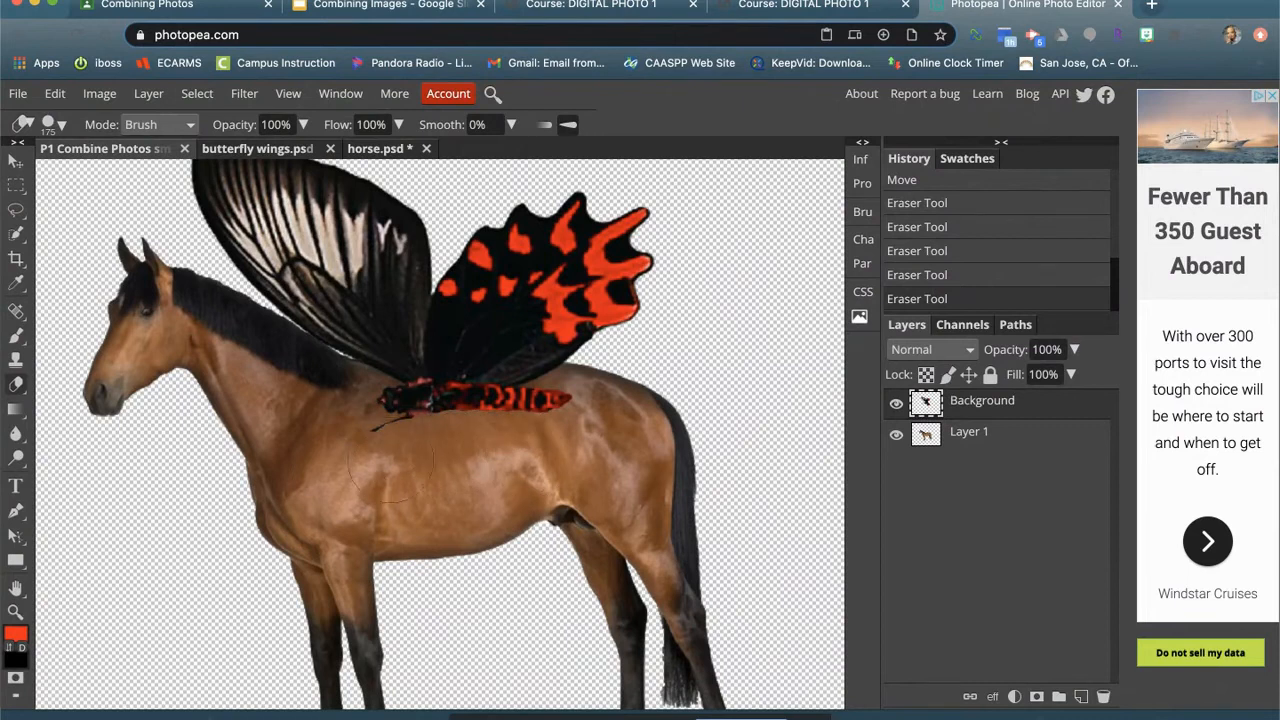
pyautogui.moveTo(361, 453); pyautogui.dragTo(359, 452)
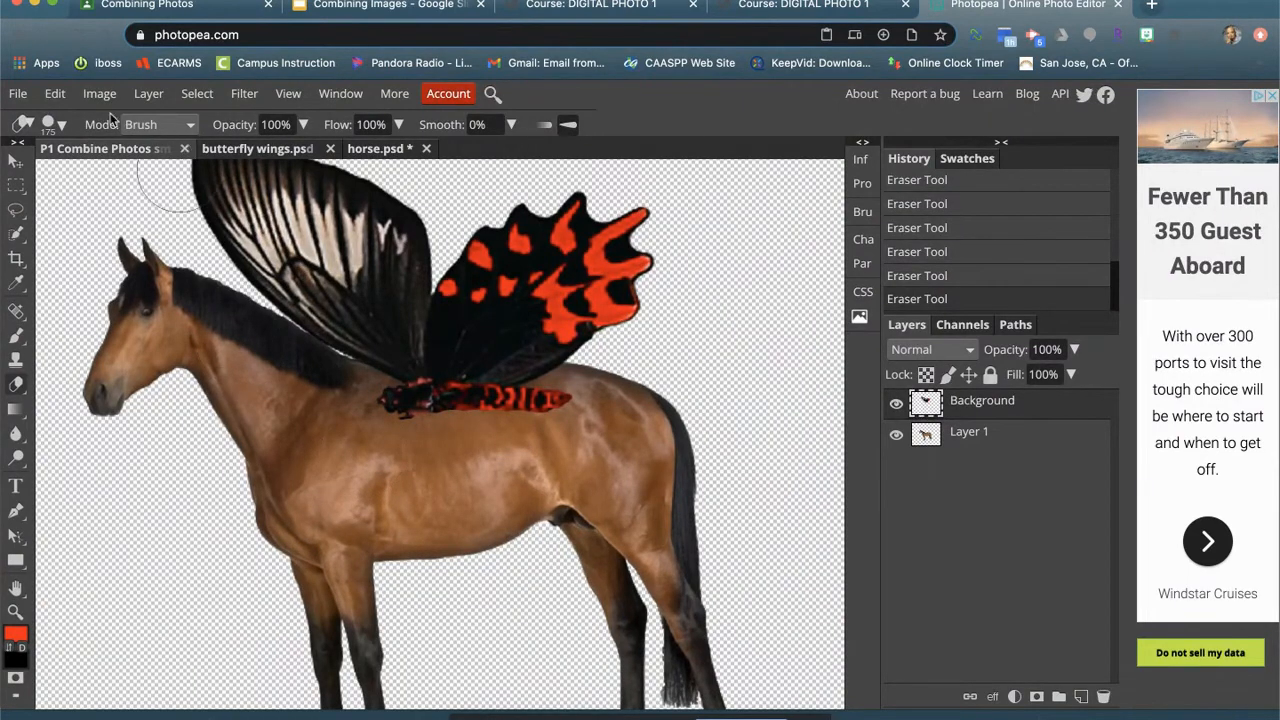
# Step: Set the Eraser to a soft round brush at 90 px and 0% hardness and erase the butterfly's body along the horse's back
pyautogui.click(52, 124)
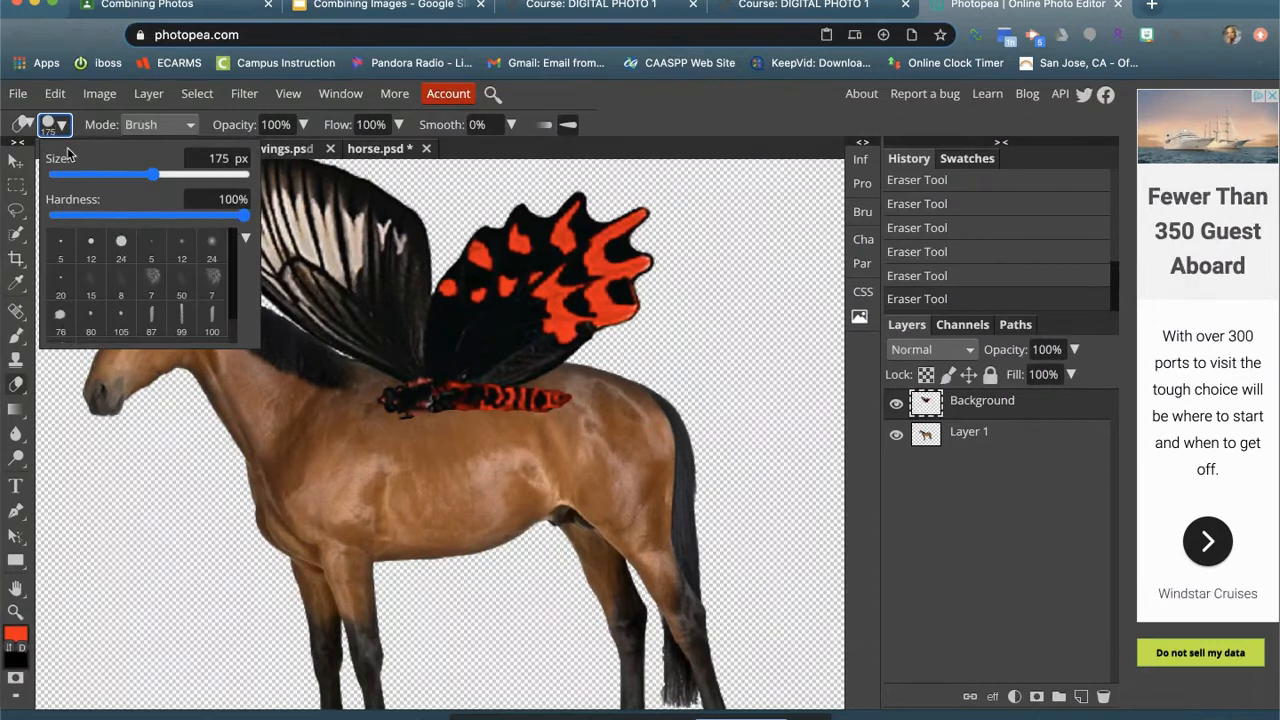
pyautogui.click(213, 248)
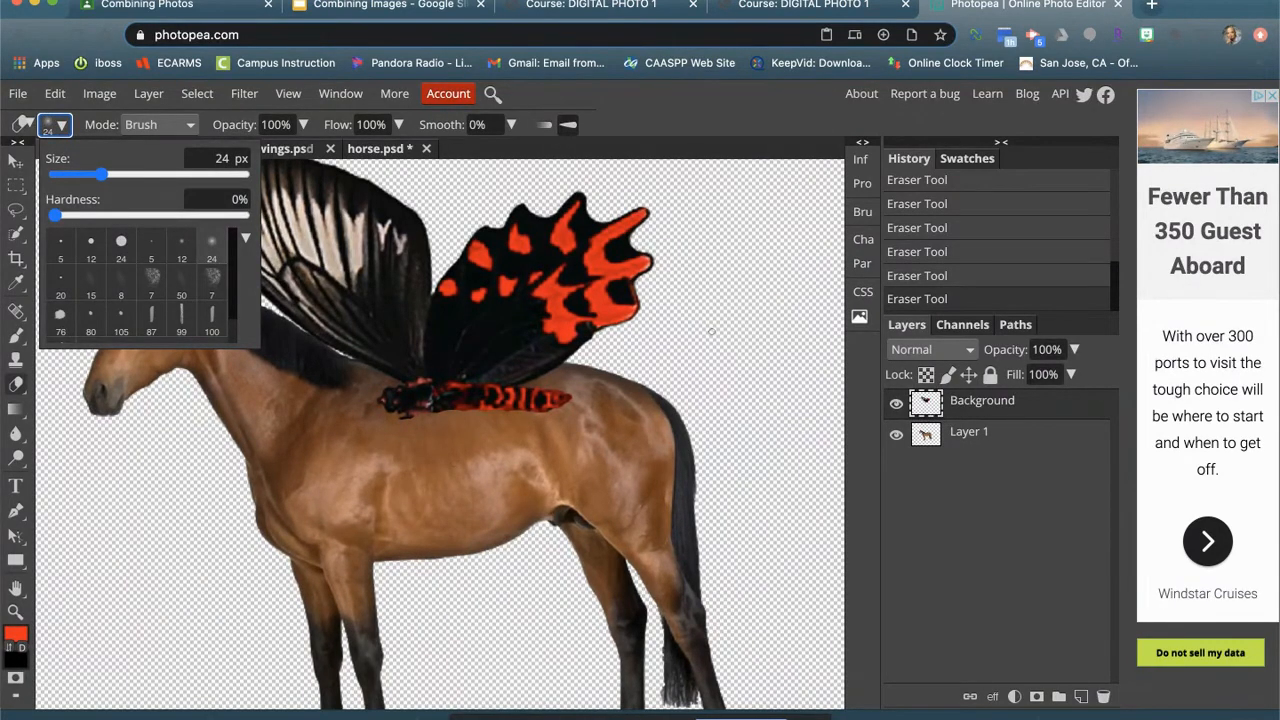
pyautogui.click(703, 366)
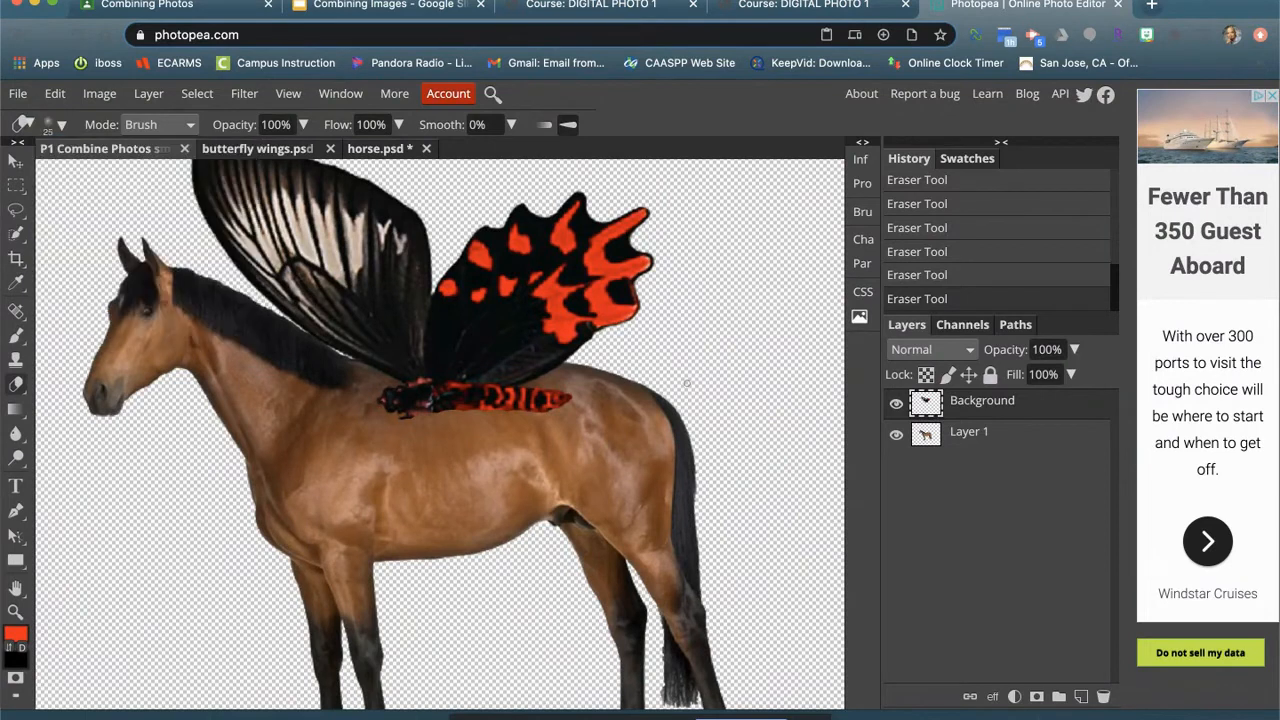
pyautogui.press(']')
pyautogui.press(']')
pyautogui.press(']')
pyautogui.press(']')
pyautogui.moveTo(582, 410)
pyautogui.mouseDown()
pyautogui.moveTo(493, 390)
pyautogui.moveTo(496, 411)
pyautogui.moveTo(388, 402)
pyautogui.mouseUp()
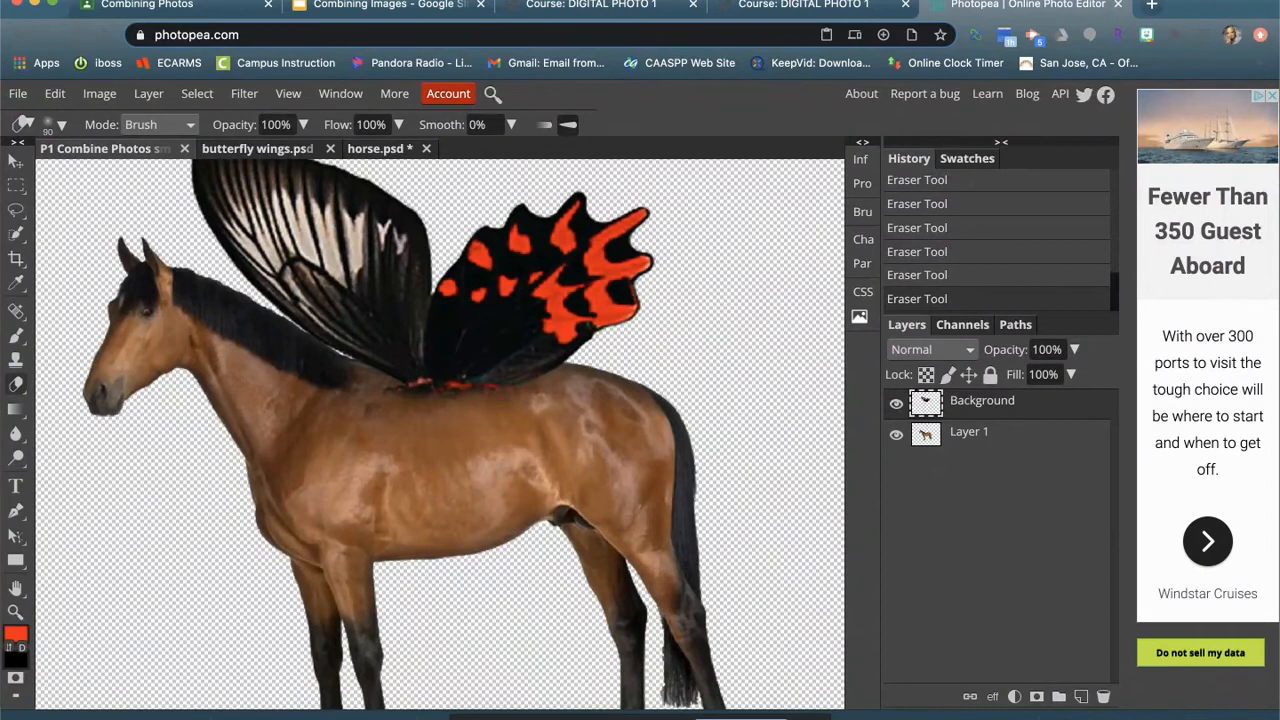
pyautogui.click(402, 390)
# Step: Erase a soft spot at the lower edge of the front upper wing's base, and revert the History to before that erasure
pyautogui.click(377, 358)
pyautogui.click(377, 358)
pyautogui.moveTo(380, 358); pyautogui.dragTo(400, 370)
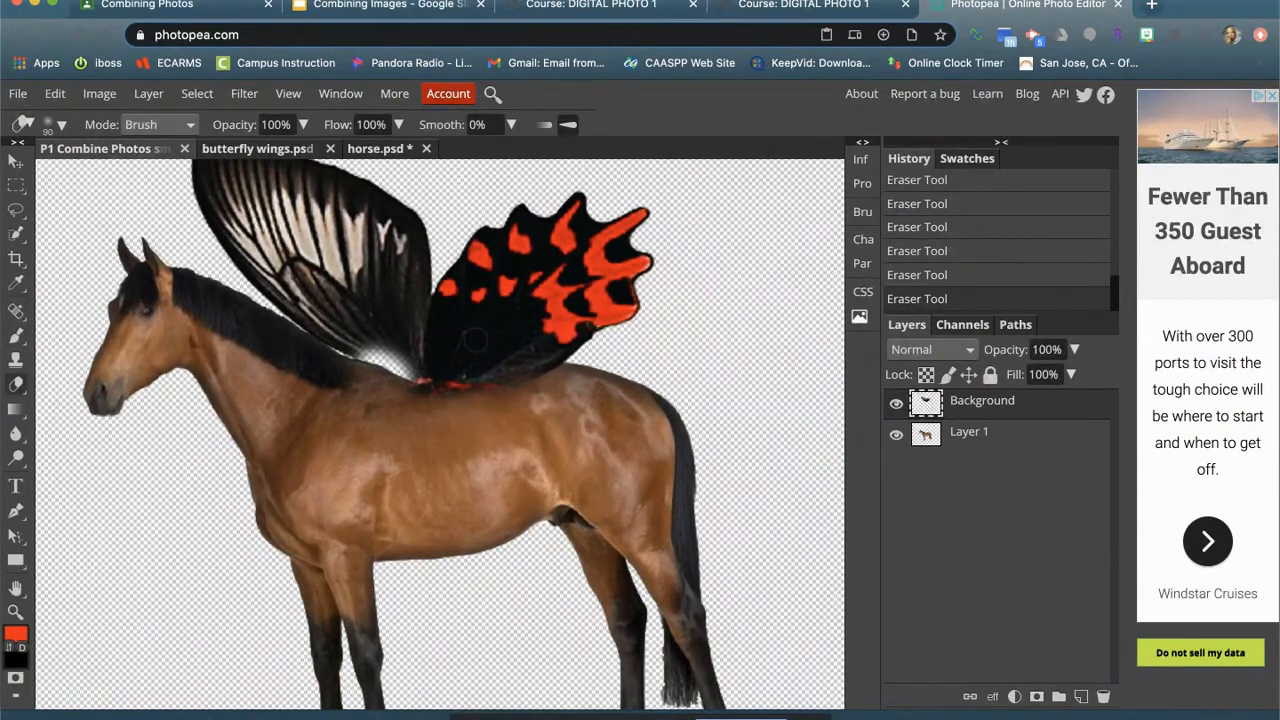
pyautogui.click(928, 276)
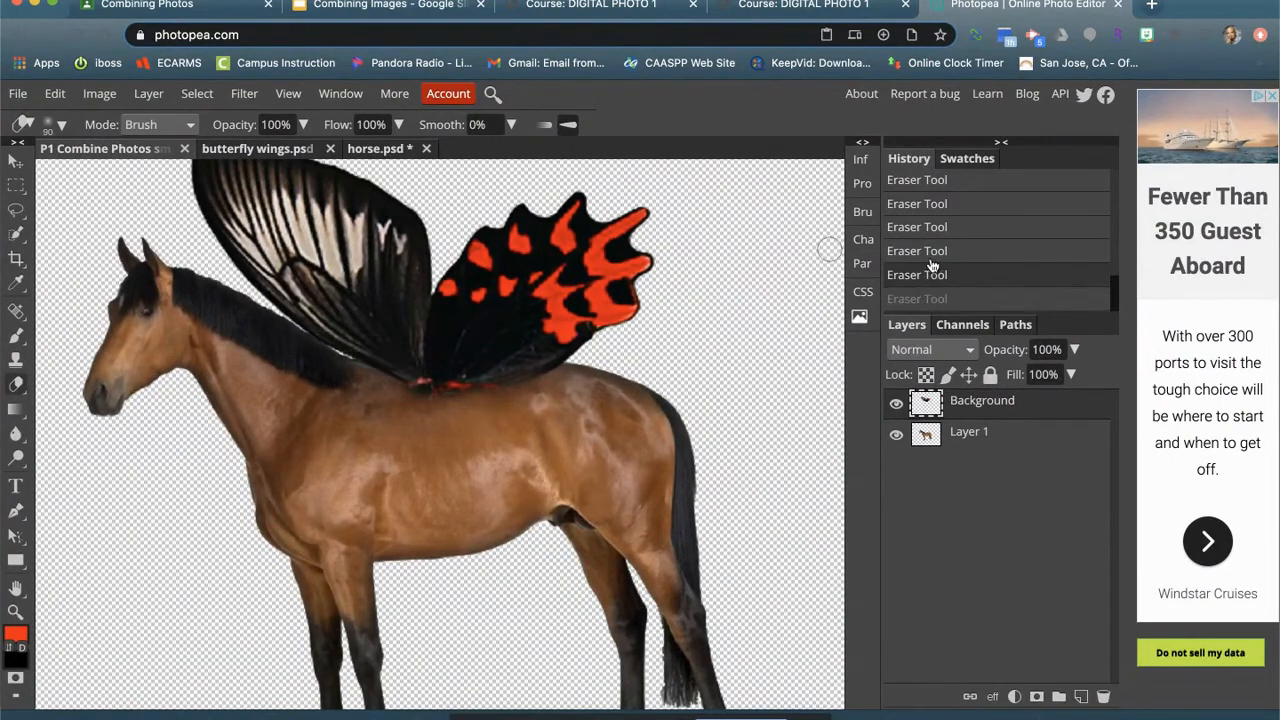
pyautogui.click(930, 251)
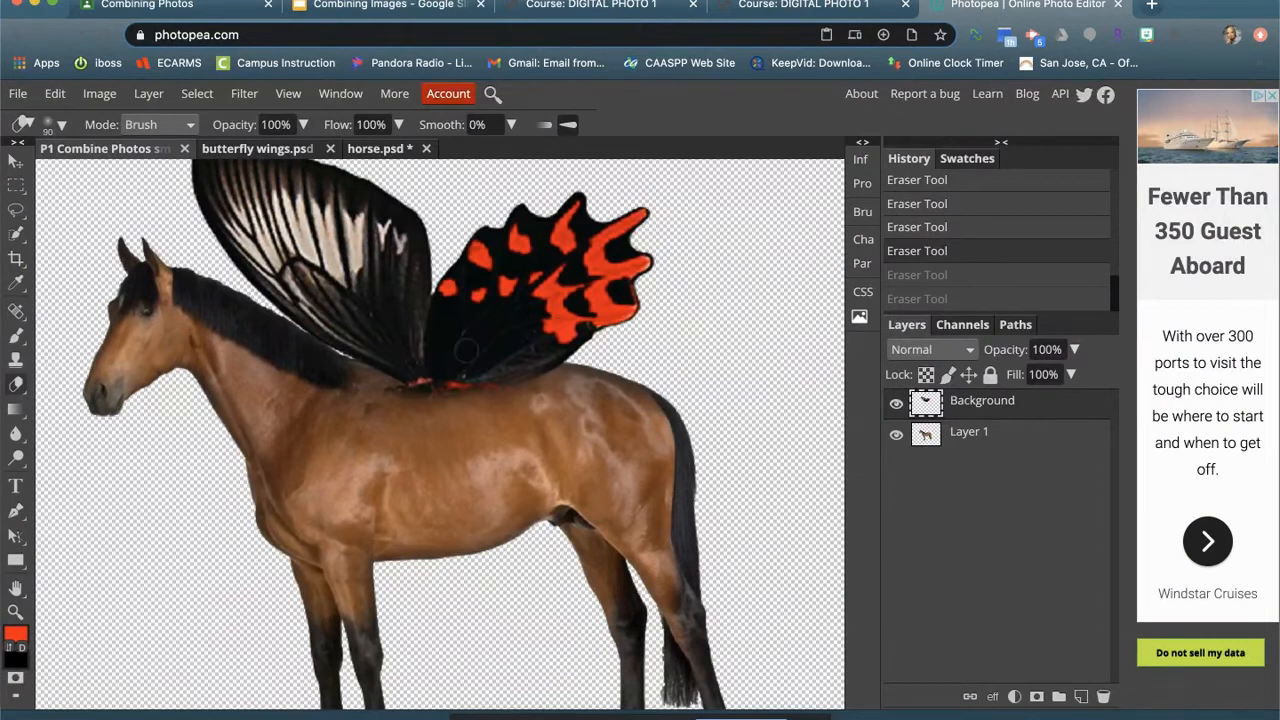
# Step: Move the butterfly wings slightly down onto the horse's back
pyautogui.press('v')
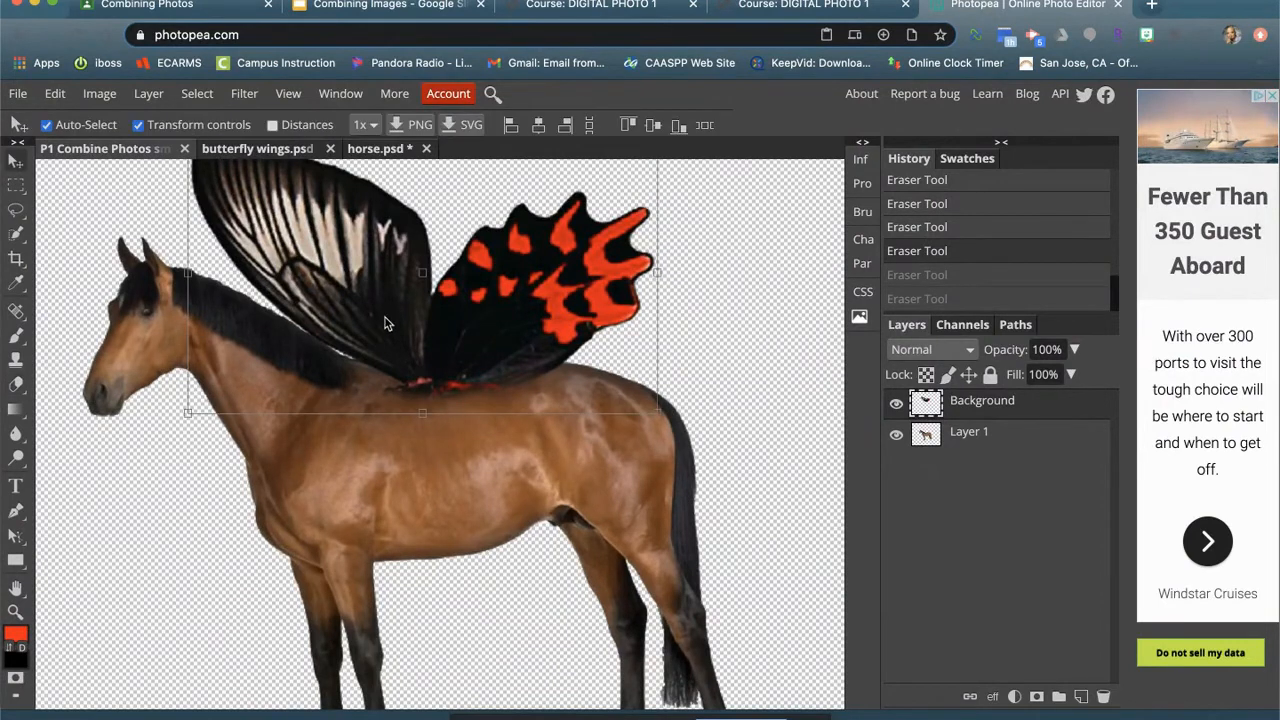
pyautogui.moveTo(421, 324); pyautogui.dragTo(420, 332)
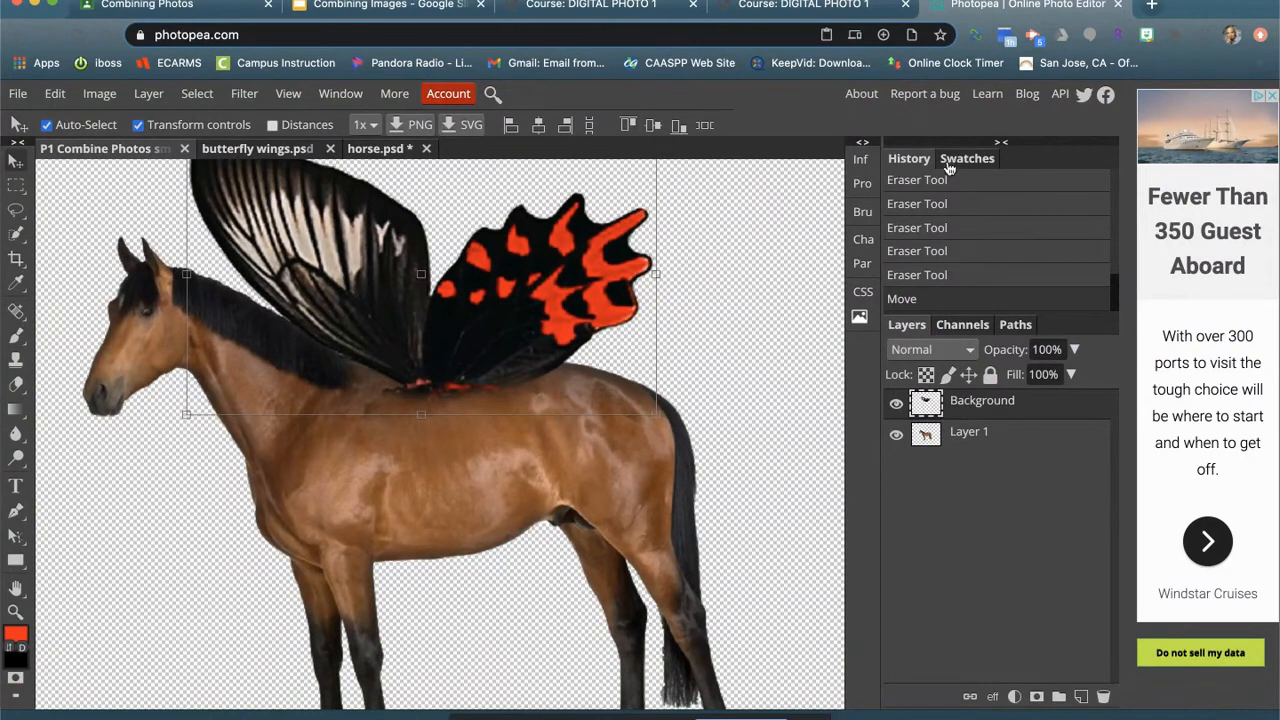
# Step: Open unsplash.com in a new browser tab and search its photos for "grass field"
pyautogui.click(1150, 8)
pyautogui.write('un')
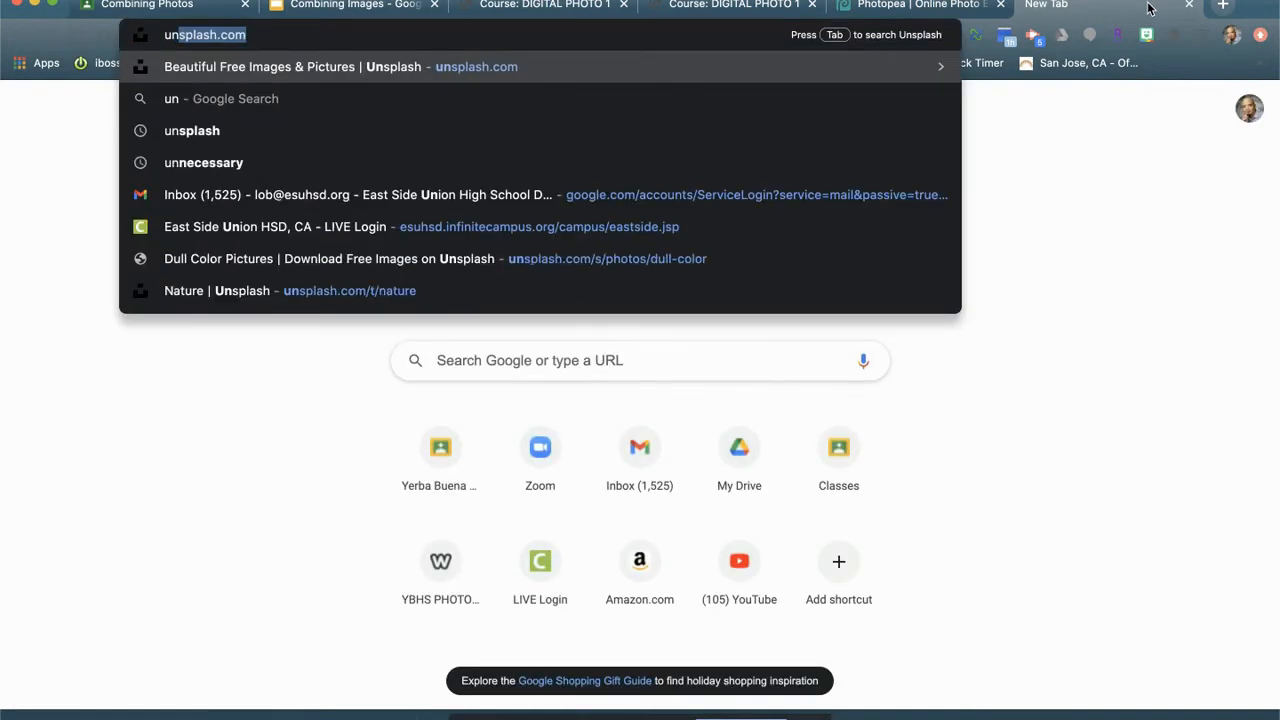
pyautogui.press('Right')
pyautogui.press('Return')
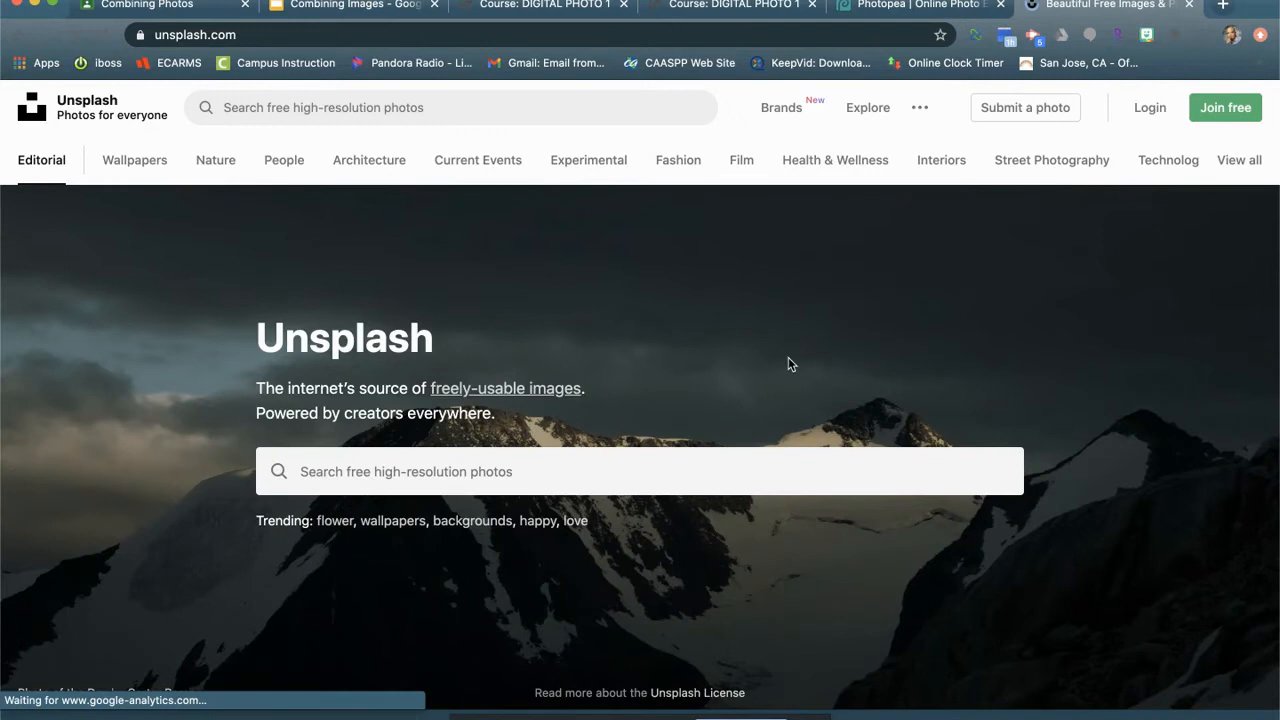
pyautogui.click(683, 478)
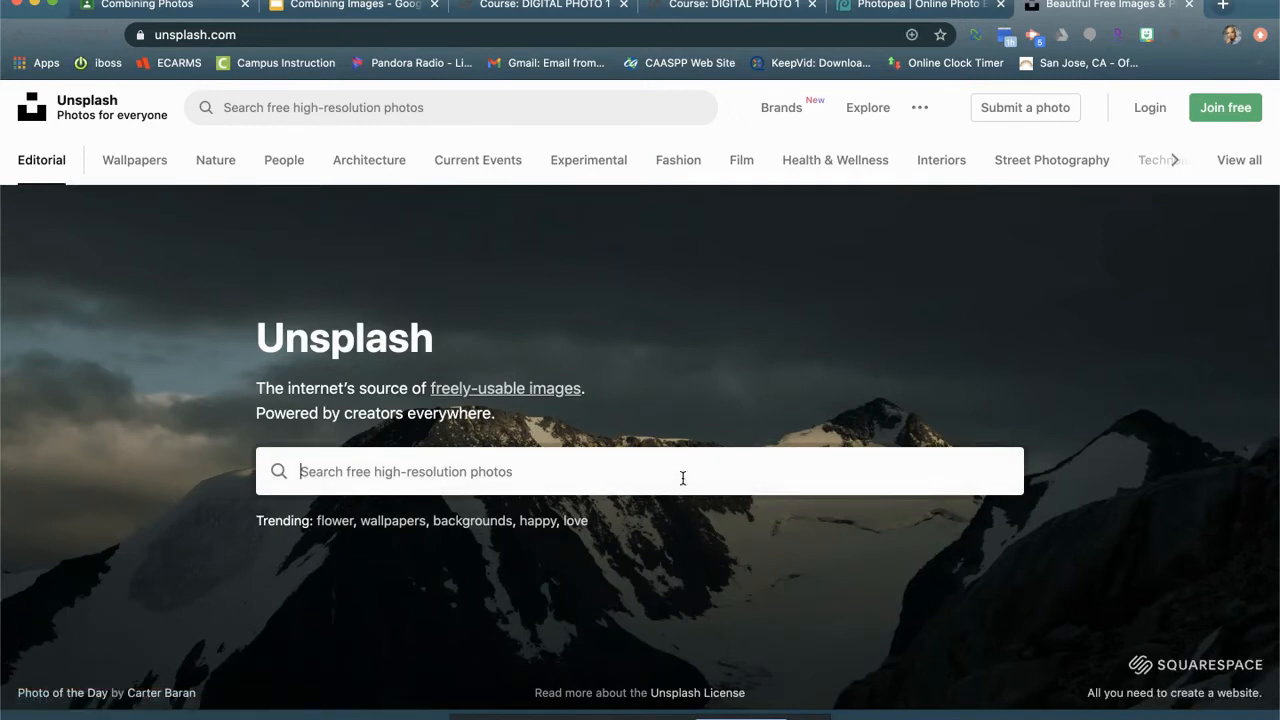
pyautogui.write('grass field')
pyautogui.press('Return')
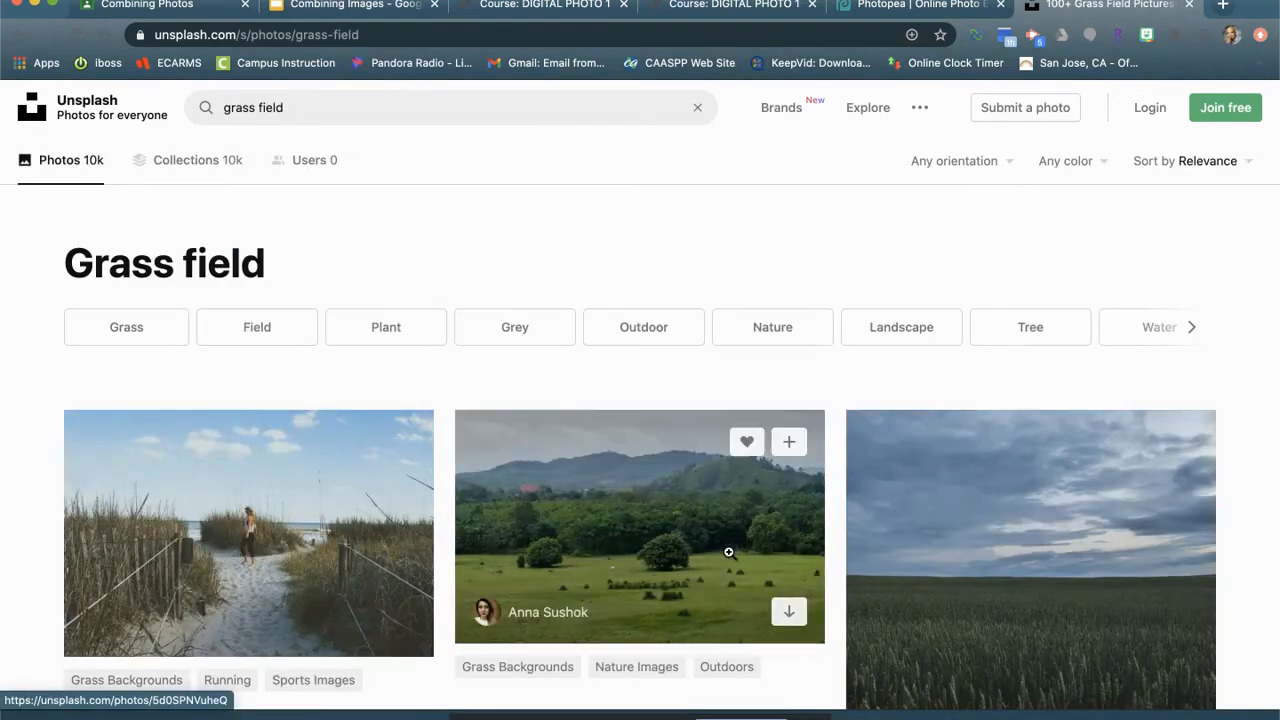
# Step: Browse the grass field results, download the photo of the green field with trees and hills, and dismiss the attribution pop-up
pyautogui.scroll(-10, 728, 552)
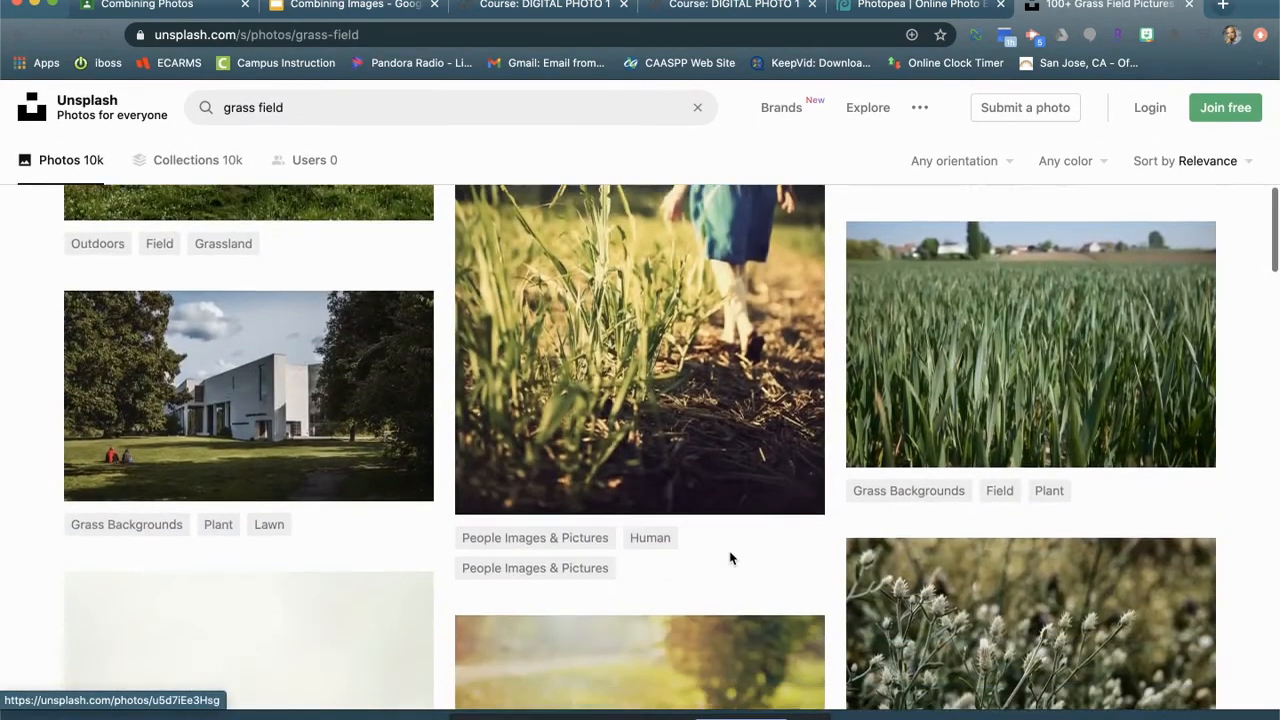
pyautogui.scroll(-10, 730, 553)
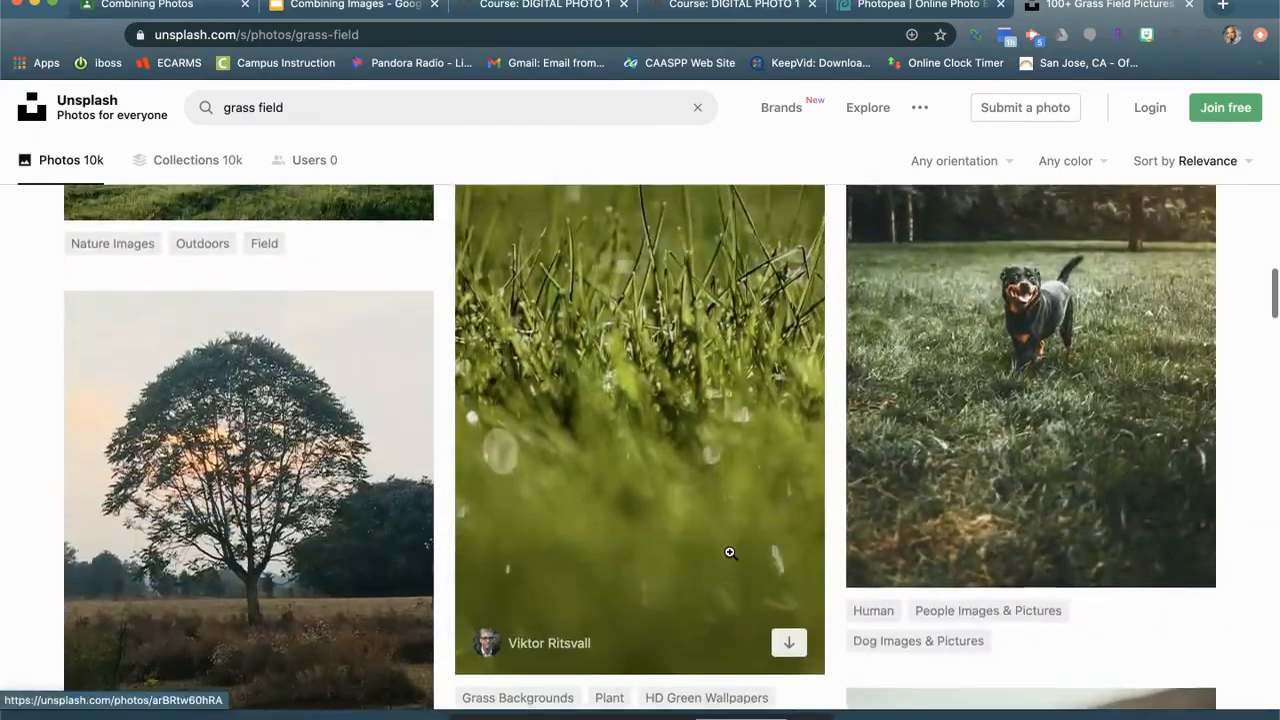
pyautogui.scroll(-10, 730, 553)
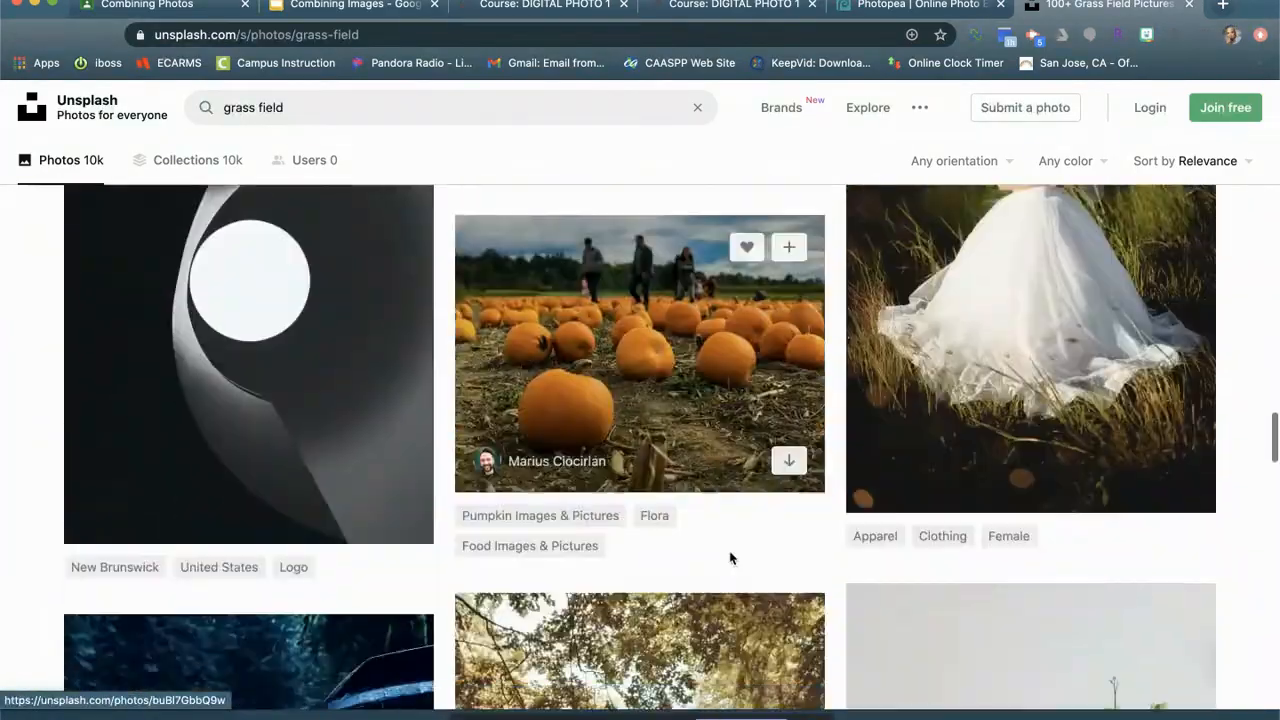
pyautogui.scroll(15, 730, 553)
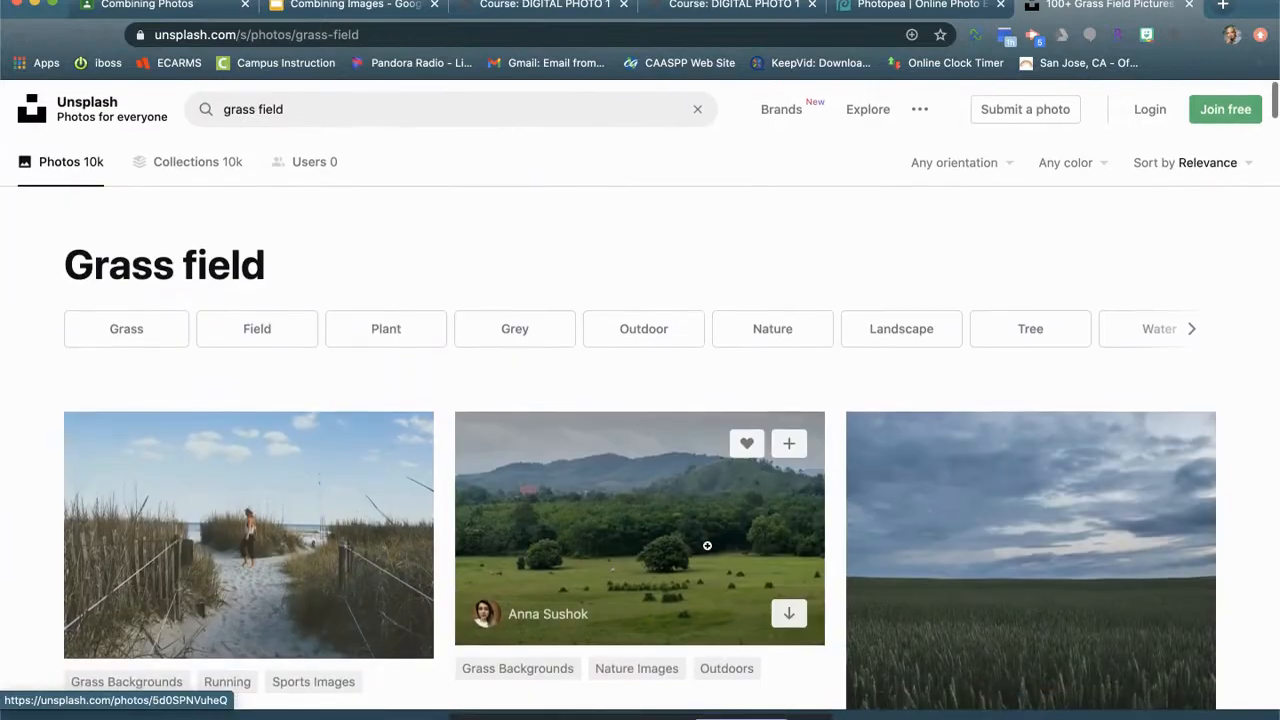
pyautogui.click(672, 522)
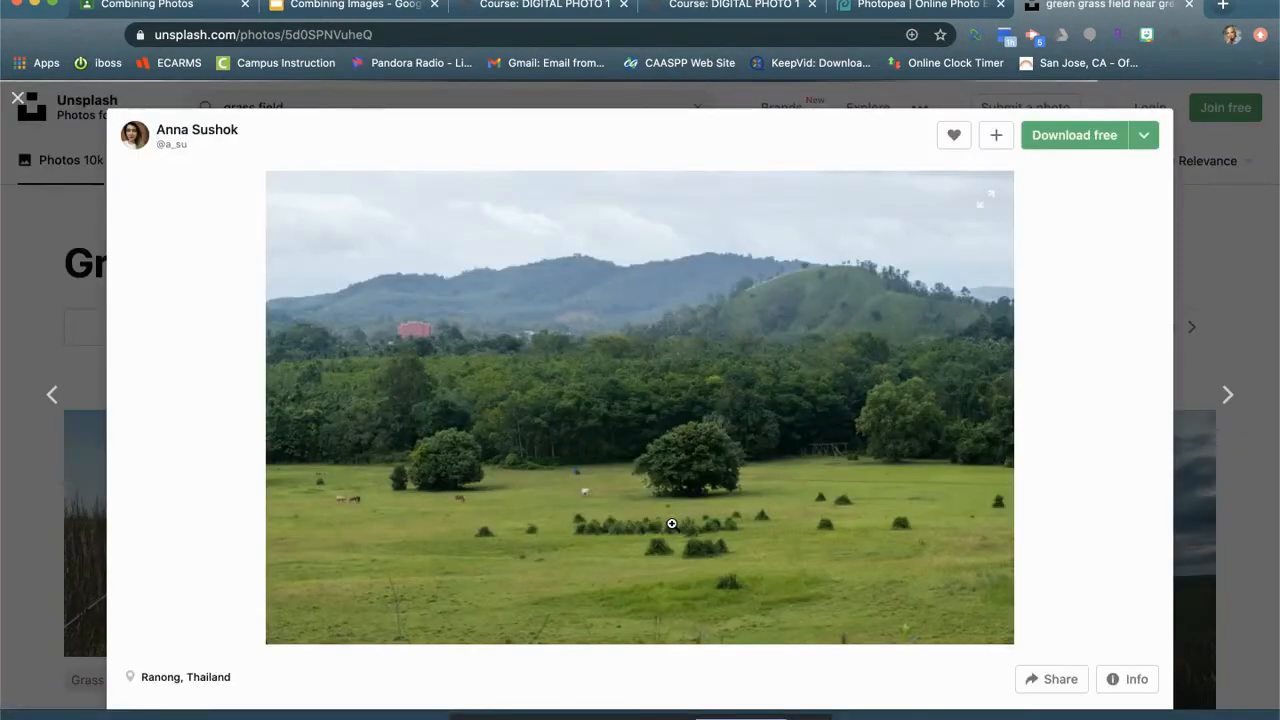
pyautogui.click(1083, 137)
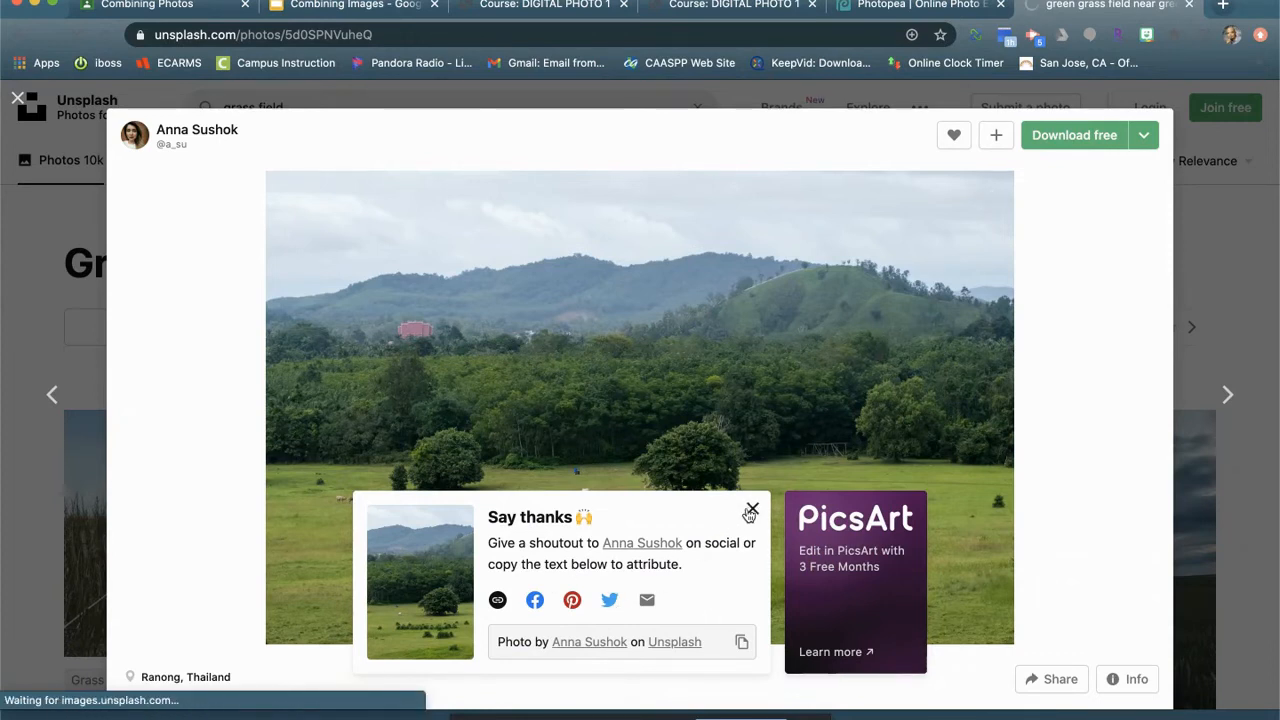
pyautogui.click(751, 511)
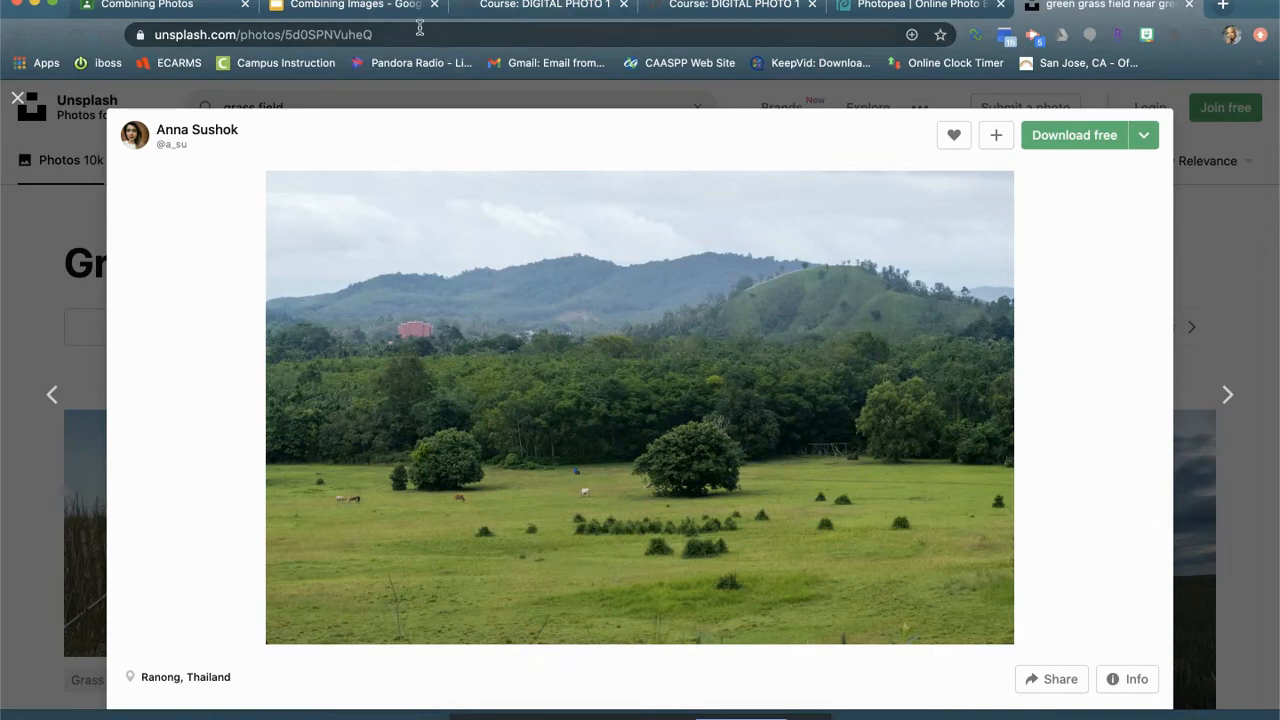
# Step: Switch back to Photopea and open the newly downloaded Unsplash grass field JPEG from the Downloads folder
pyautogui.click(895, 8)
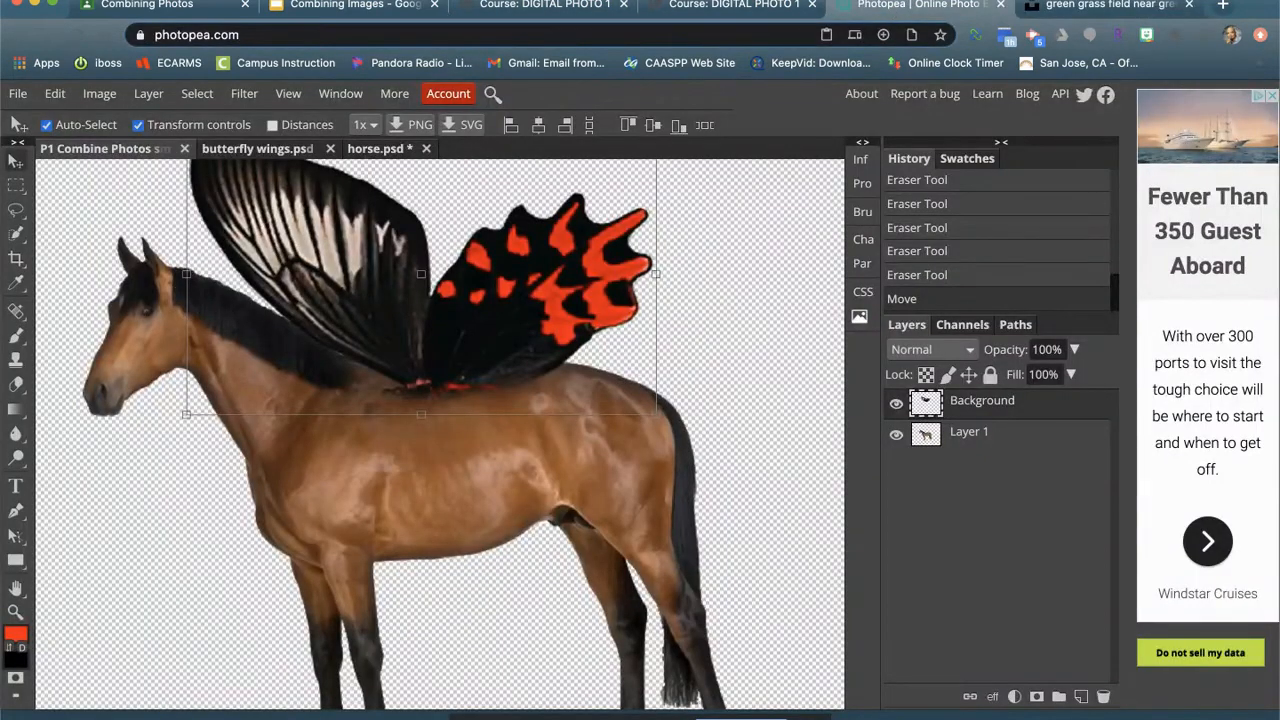
pyautogui.click(17, 94)
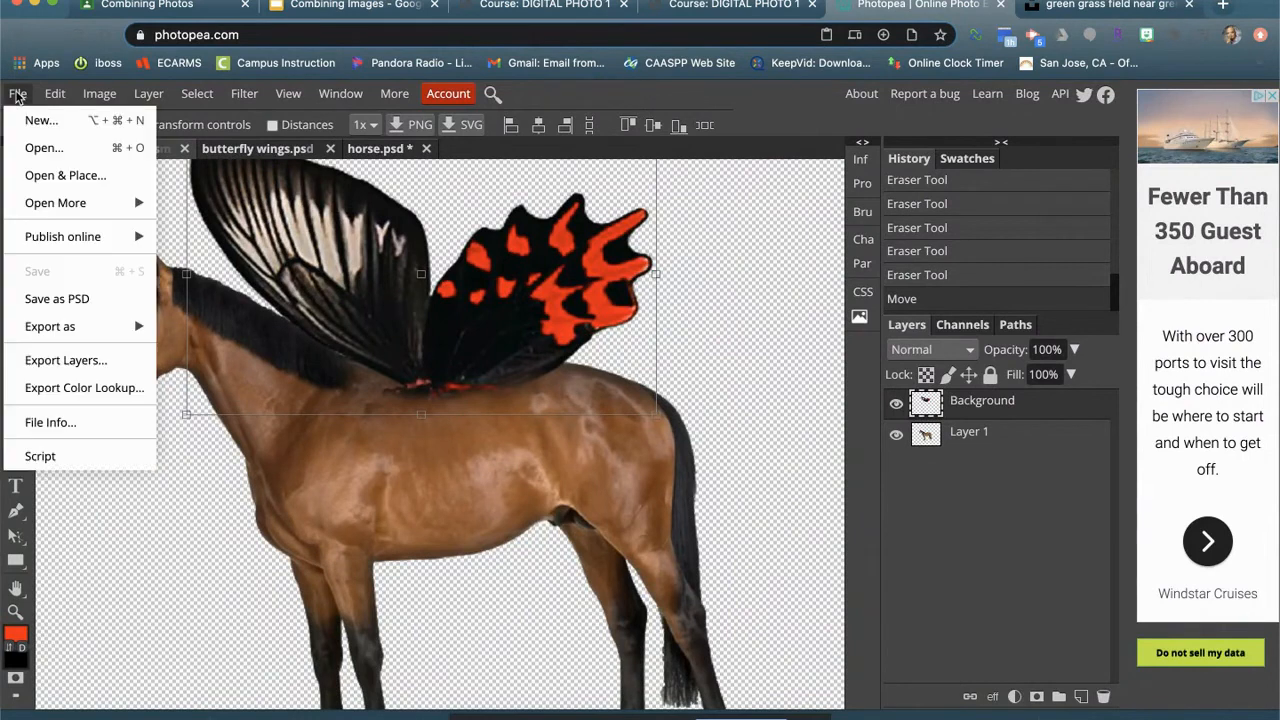
pyautogui.click(40, 148)
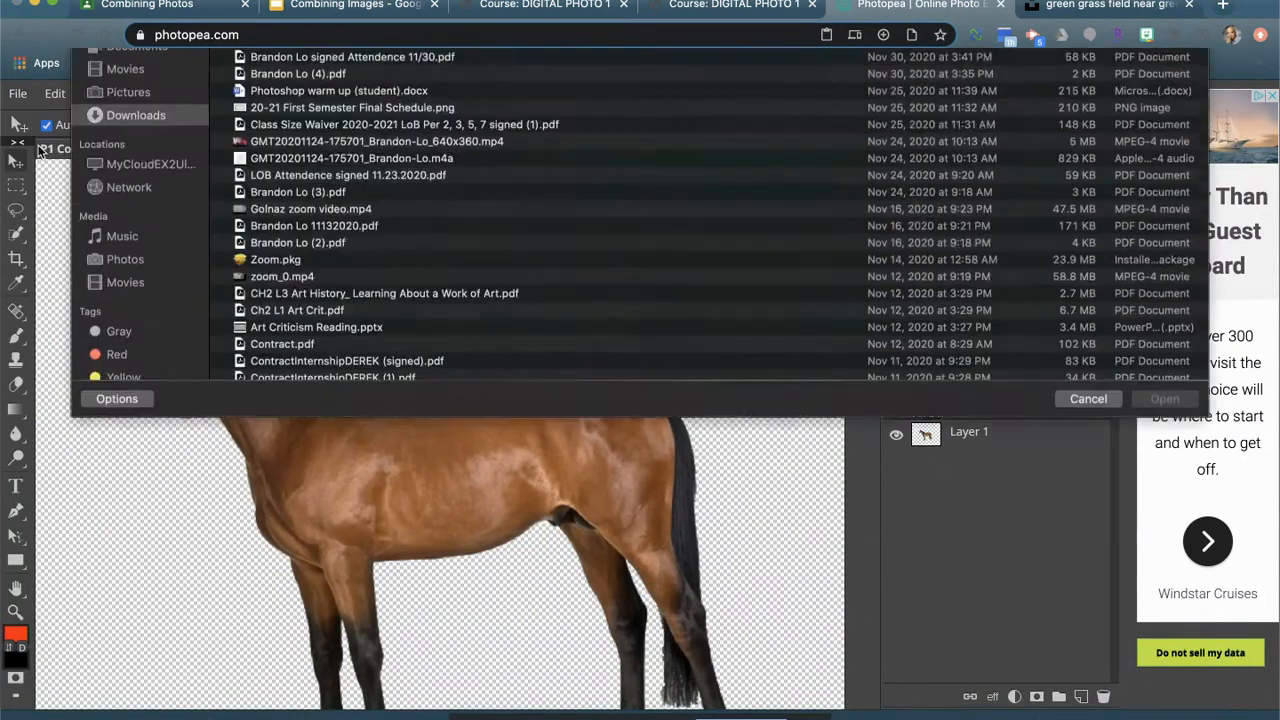
pyautogui.click(433, 118)
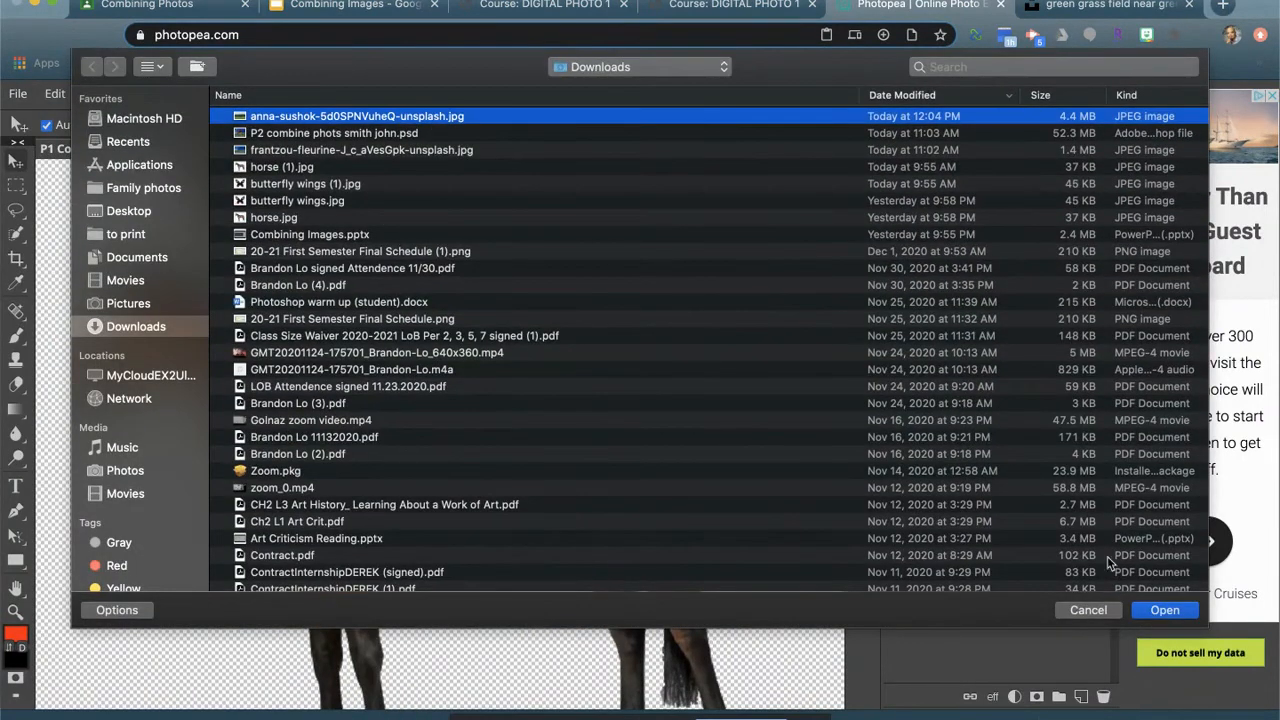
pyautogui.click(1148, 609)
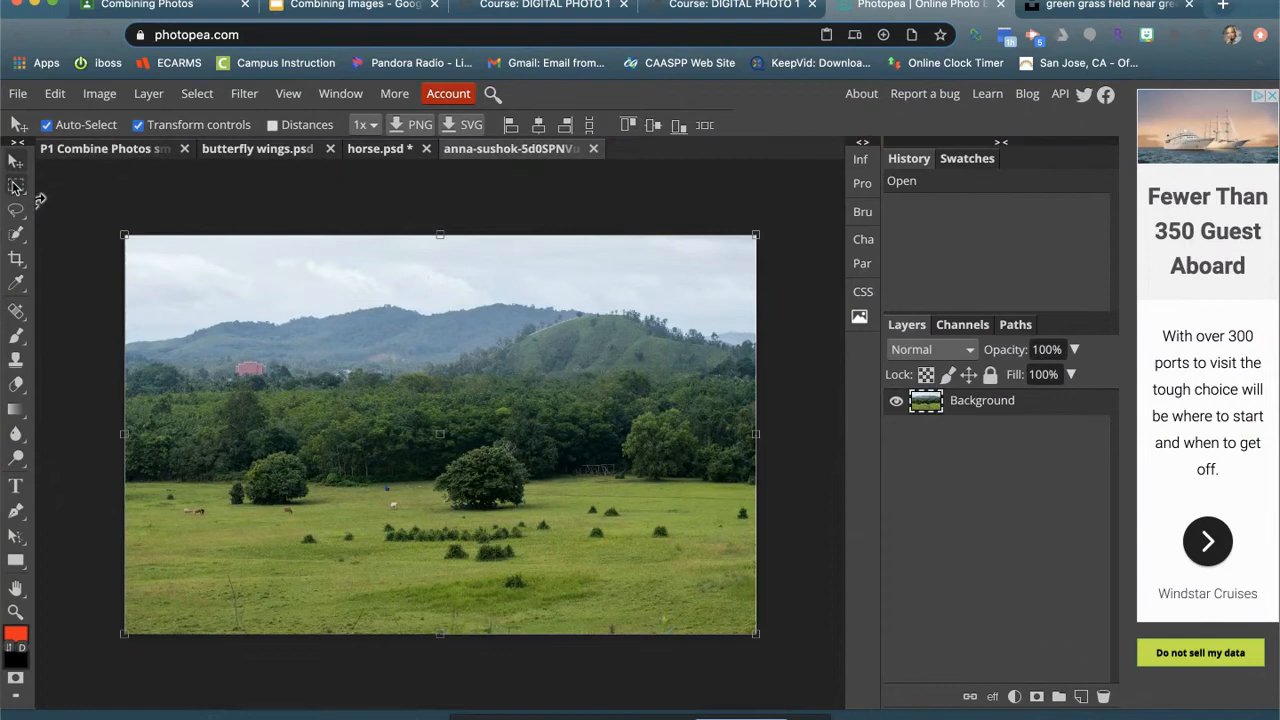
# Step: Select the entire grass field photo with a rectangular selection and copy it
pyautogui.click(15, 187)
pyautogui.moveTo(100, 223); pyautogui.dragTo(774, 648)
pyautogui.click(55, 95)
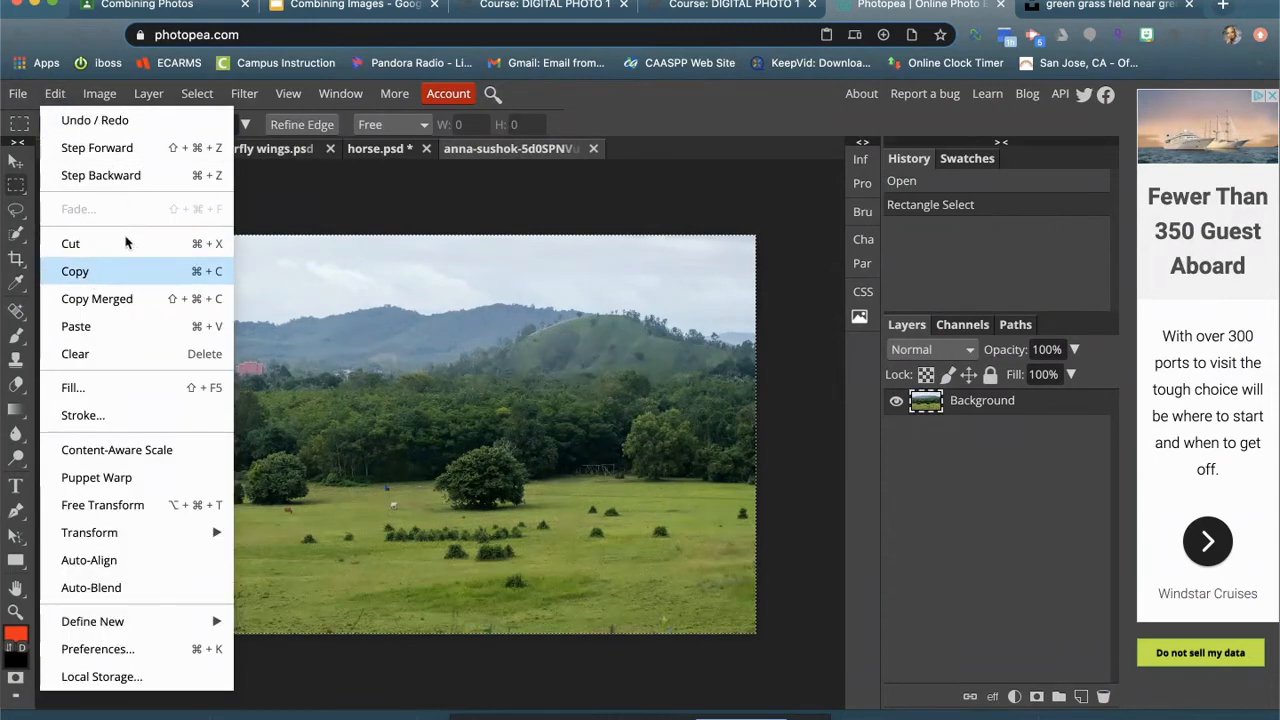
pyautogui.click(96, 265)
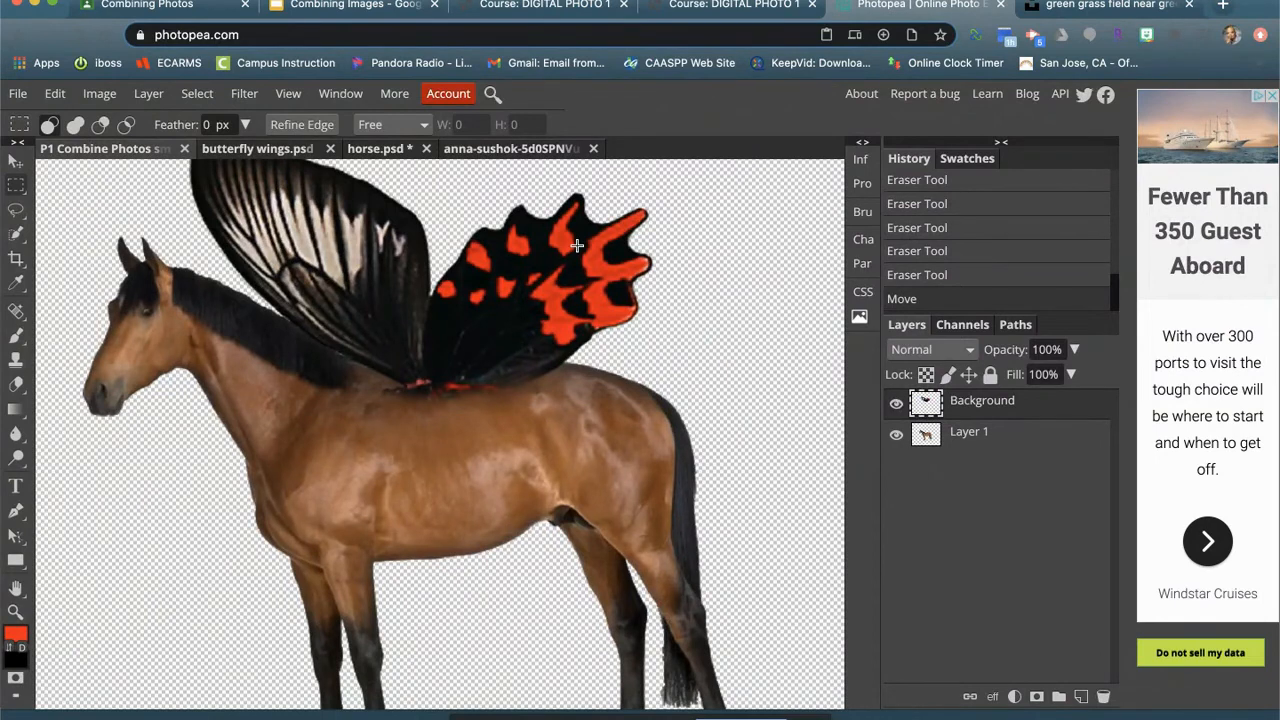
# Step: In the P1 Combine Photos project, add a new empty layer and place it beneath the horse layer
pyautogui.press('super+0')
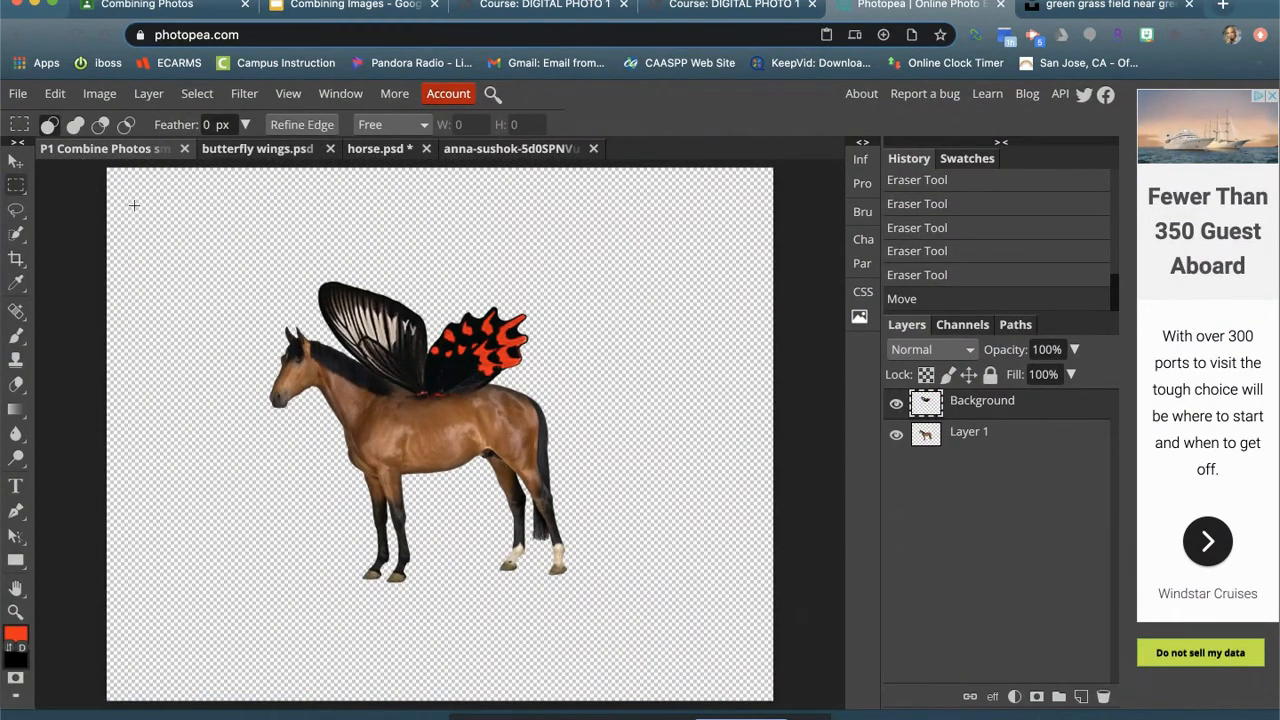
pyautogui.click(1014, 434)
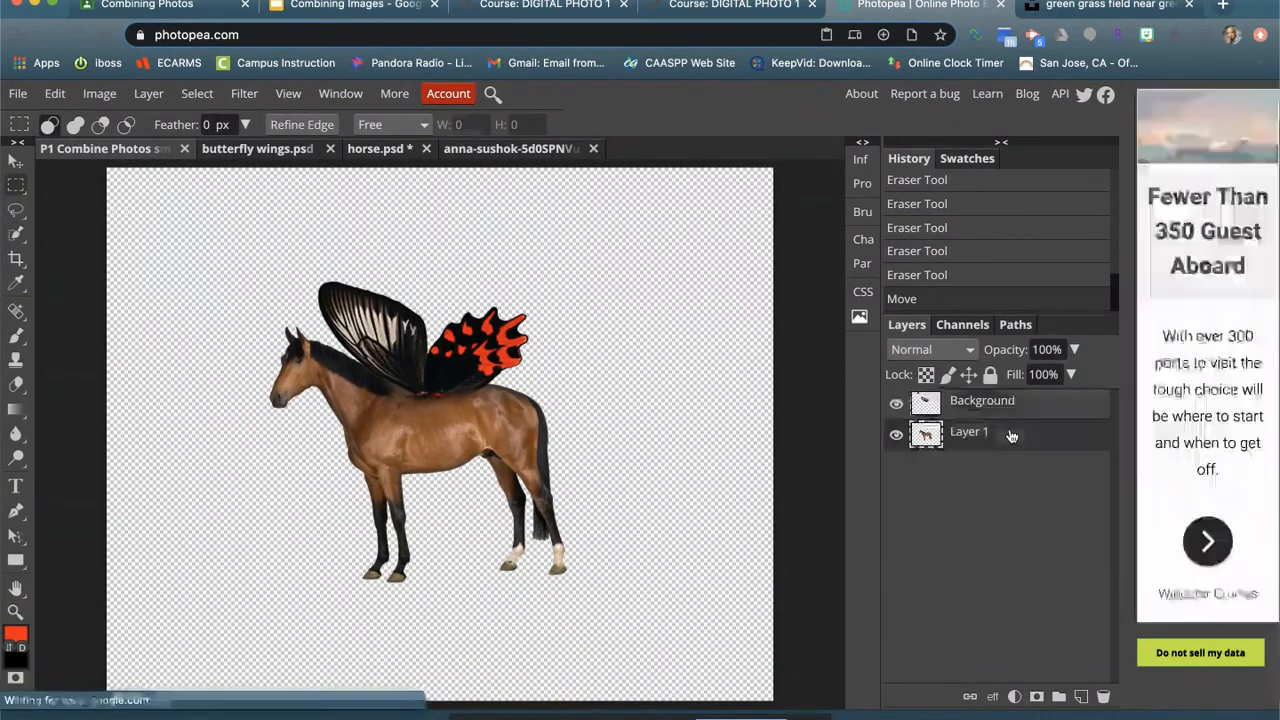
pyautogui.click(148, 93)
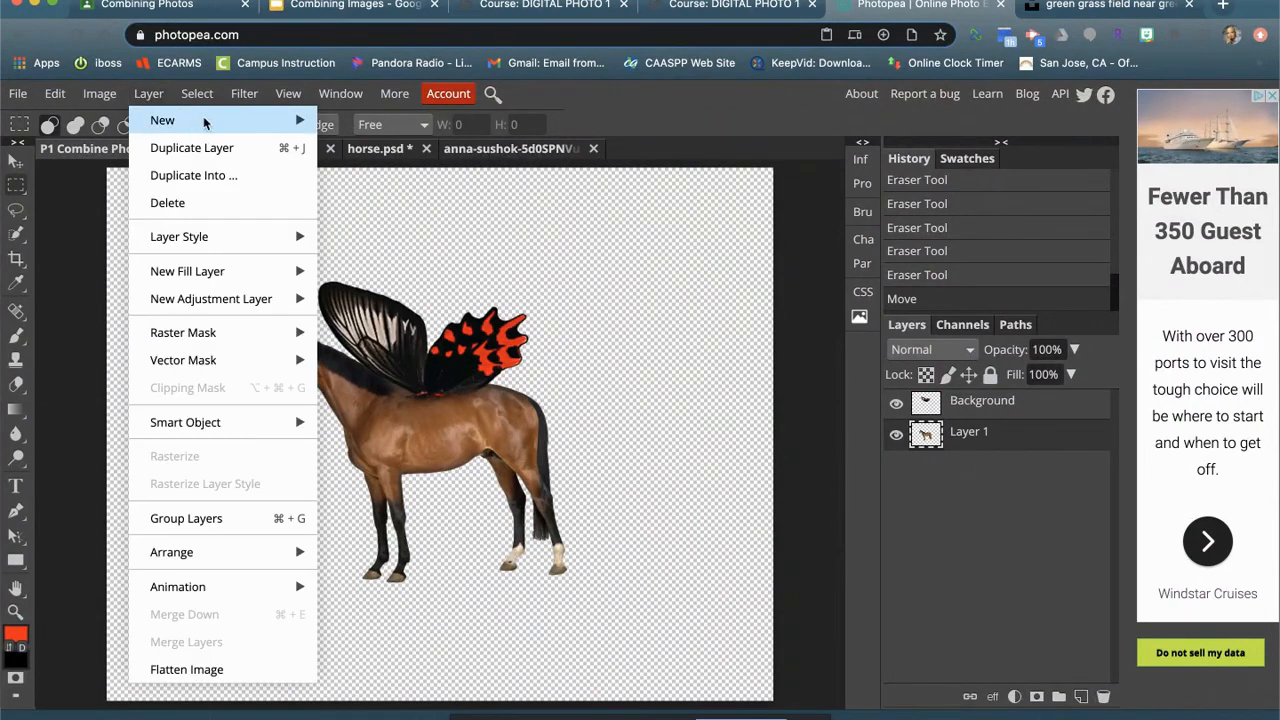
pyautogui.moveTo(204, 121)
pyautogui.click(354, 120)
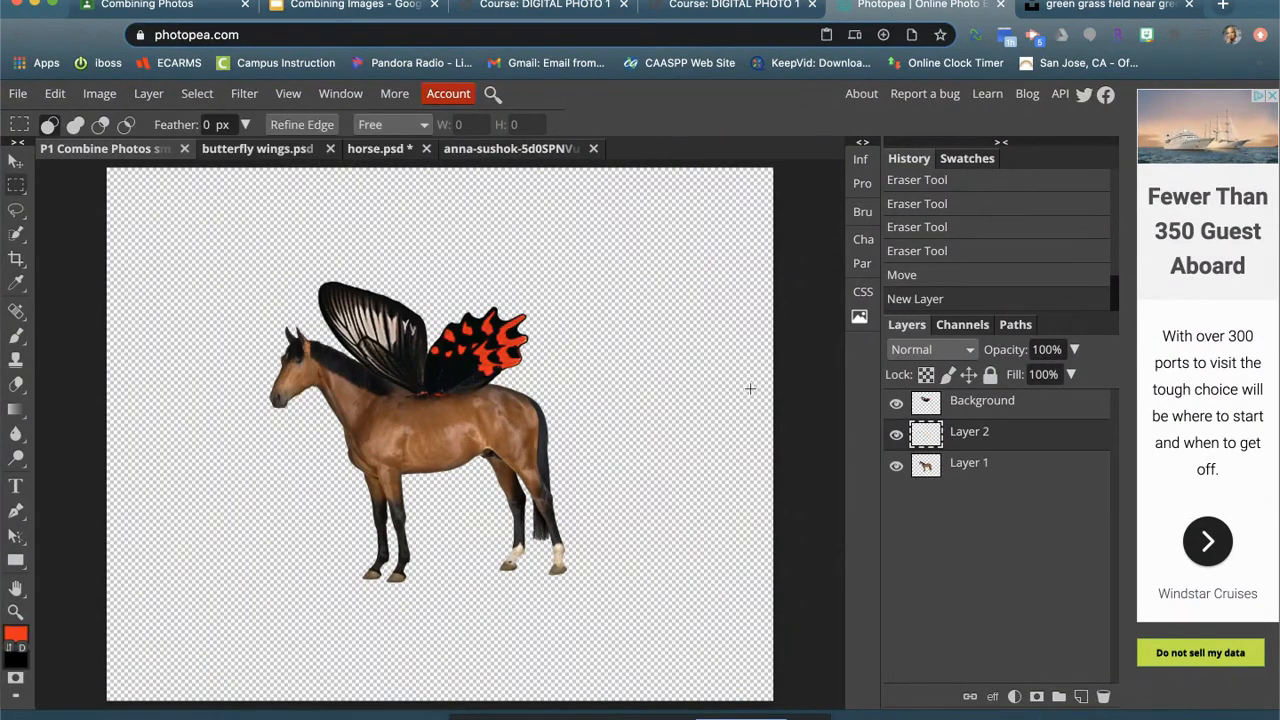
pyautogui.moveTo(994, 440); pyautogui.dragTo(997, 486)
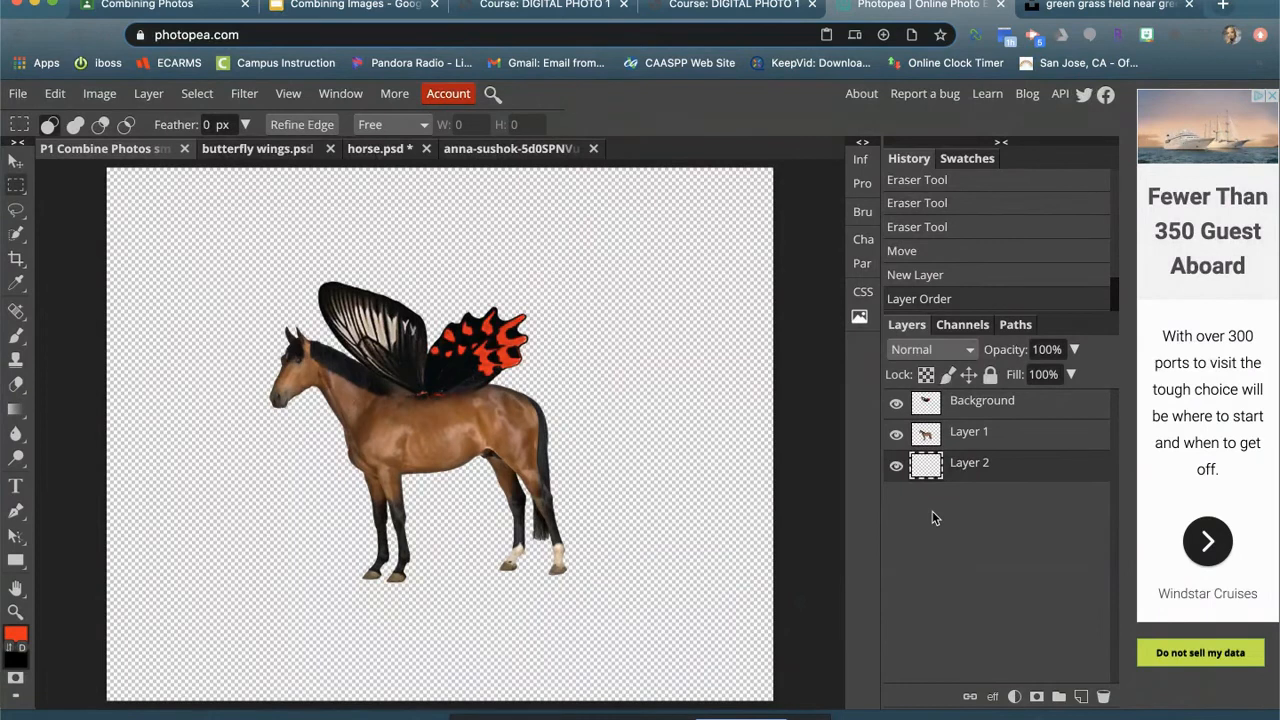
# Step: Paste the grass field photo into the new bottom layer and reposition it so the horse stands on the open grass
pyautogui.click(55, 93)
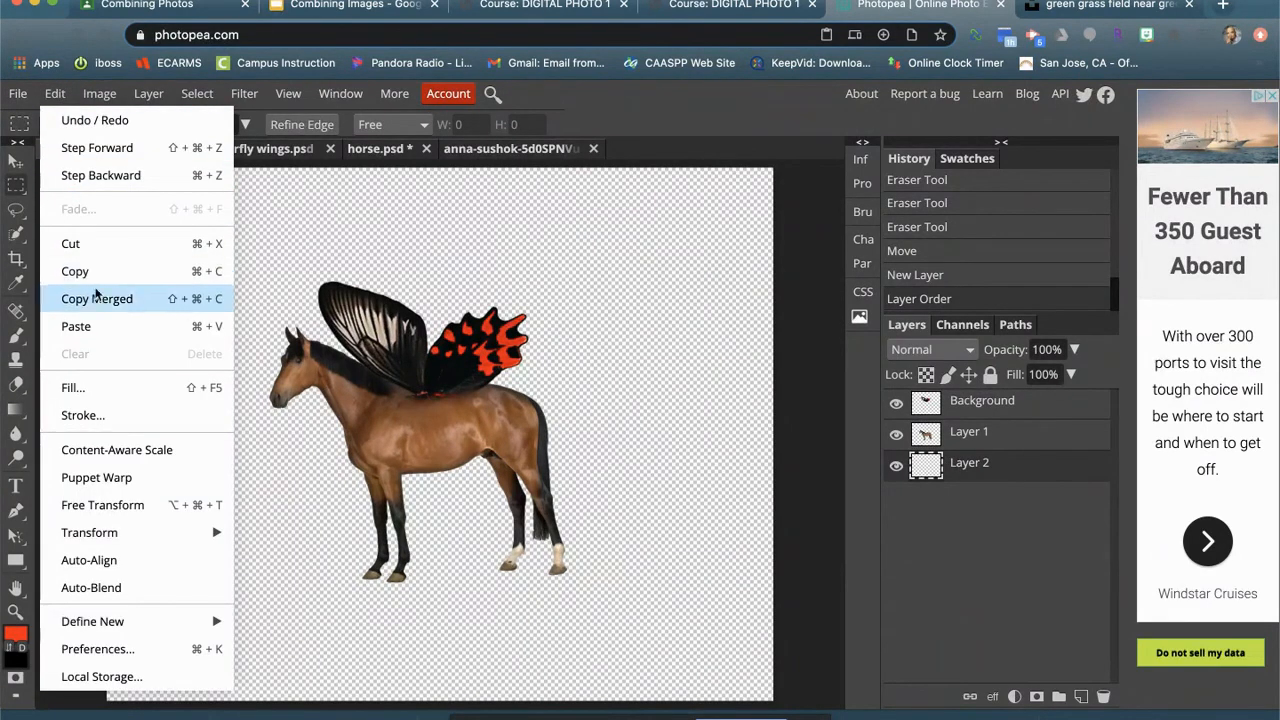
pyautogui.click(93, 319)
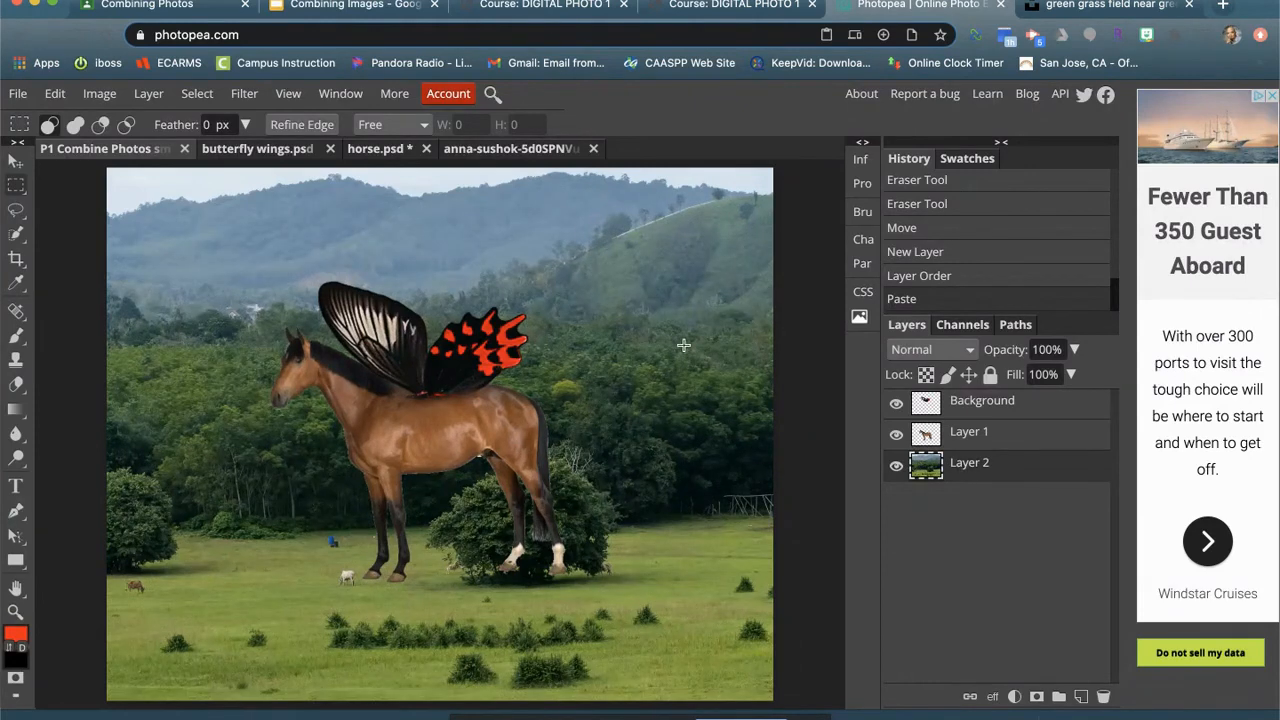
pyautogui.press('v')
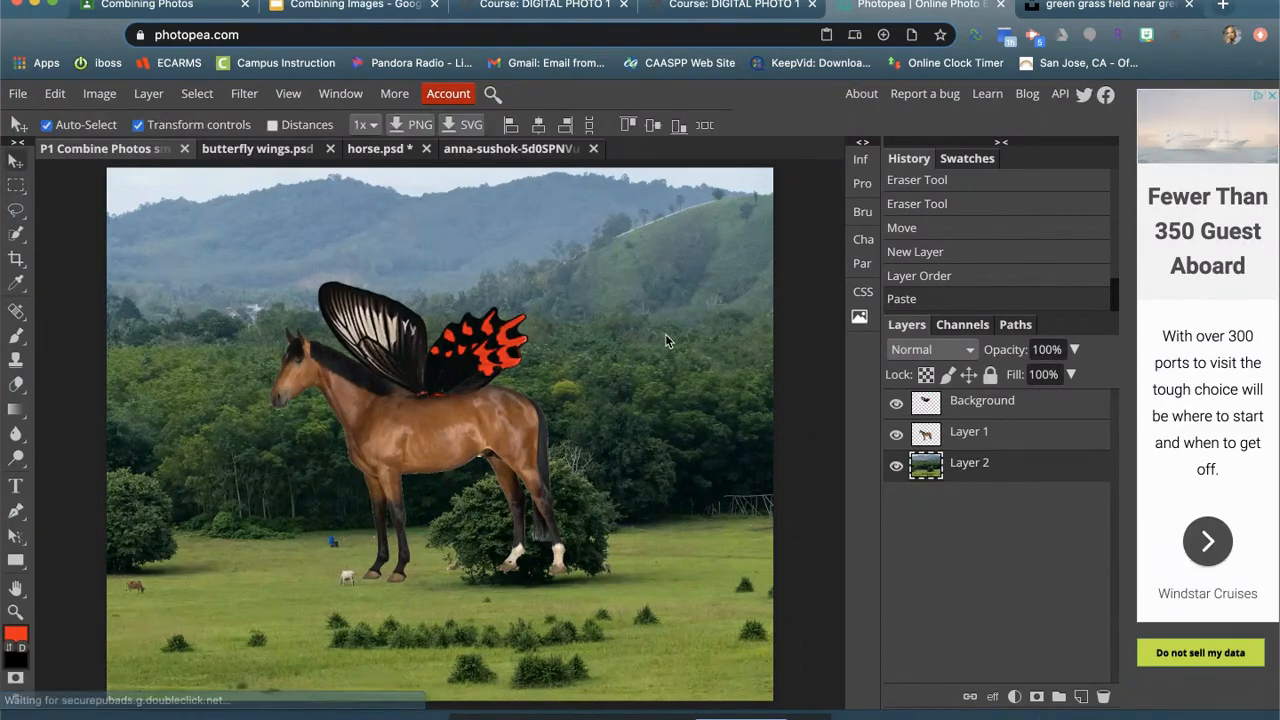
pyautogui.moveTo(655, 368)
pyautogui.mouseDown()
pyautogui.moveTo(663, 286)
pyautogui.moveTo(694, 220)
pyautogui.moveTo(691, 257)
pyautogui.moveTo(705, 217)
pyautogui.moveTo(731, 241)
pyautogui.moveTo(728, 270)
pyautogui.moveTo(613, 267)
pyautogui.mouseUp()
pyautogui.moveTo(691, 294); pyautogui.dragTo(549, 322)
pyautogui.moveTo(685, 343)
pyautogui.mouseDown()
pyautogui.moveTo(638, 346)
pyautogui.moveTo(684, 352)
pyautogui.mouseUp()
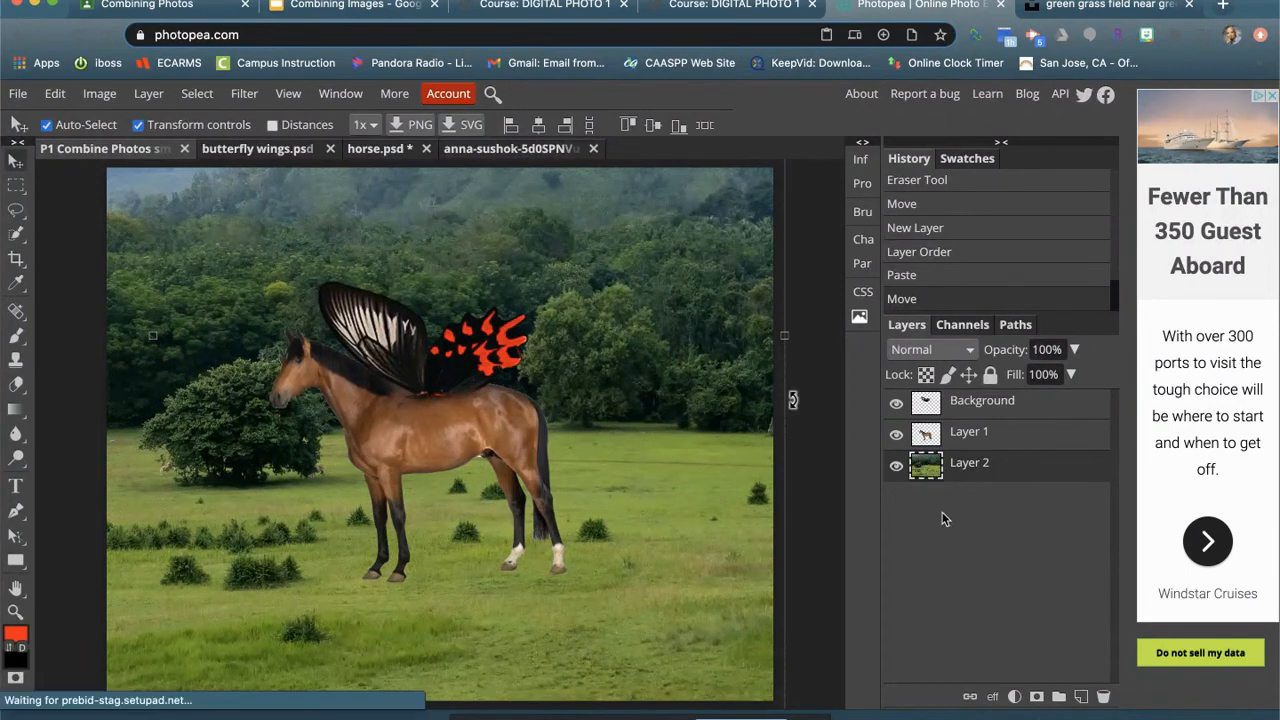
# Step: Select the horse layer and the wings layer in turn, and save the project as a PSD file
pyautogui.click(975, 437)
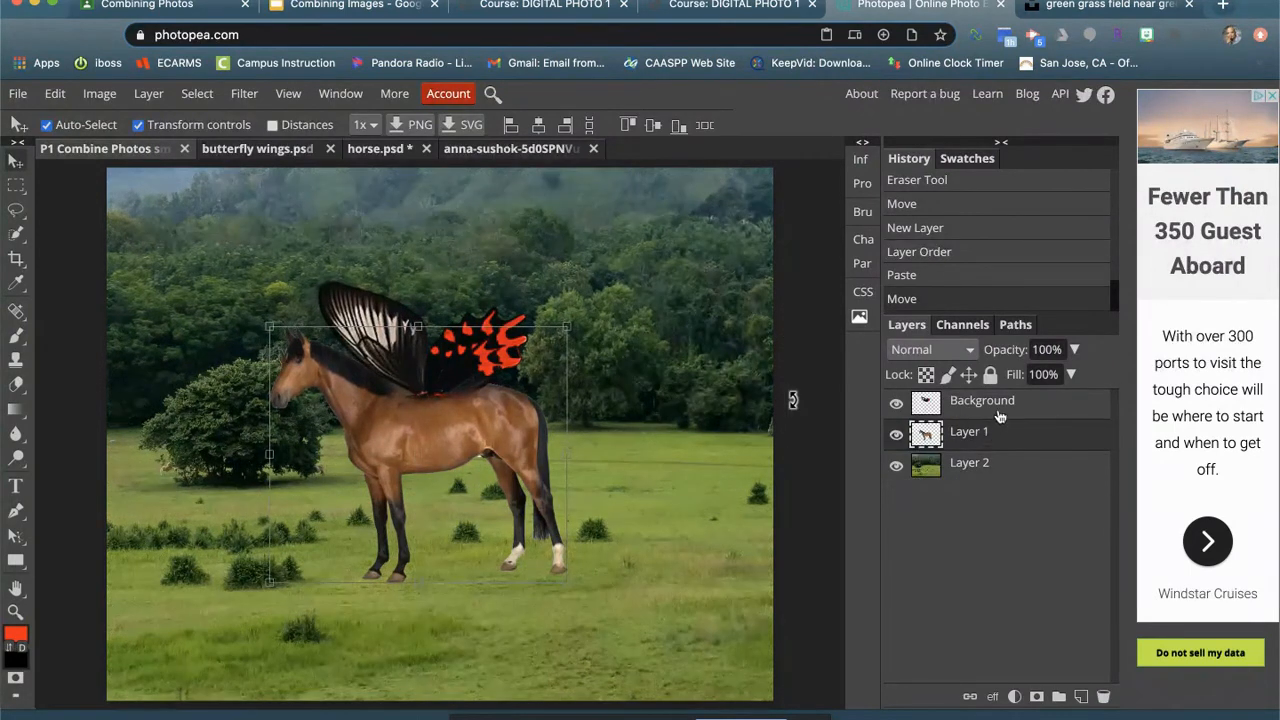
pyautogui.click(1003, 405)
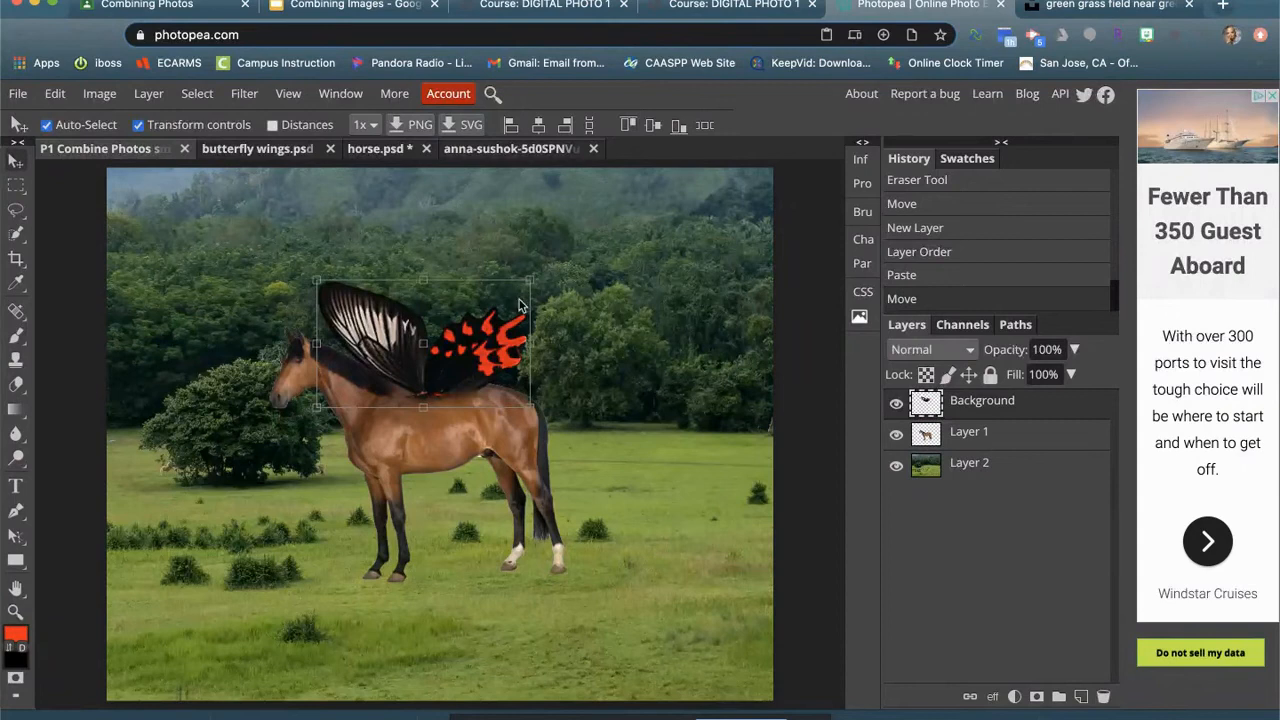
pyautogui.click(18, 94)
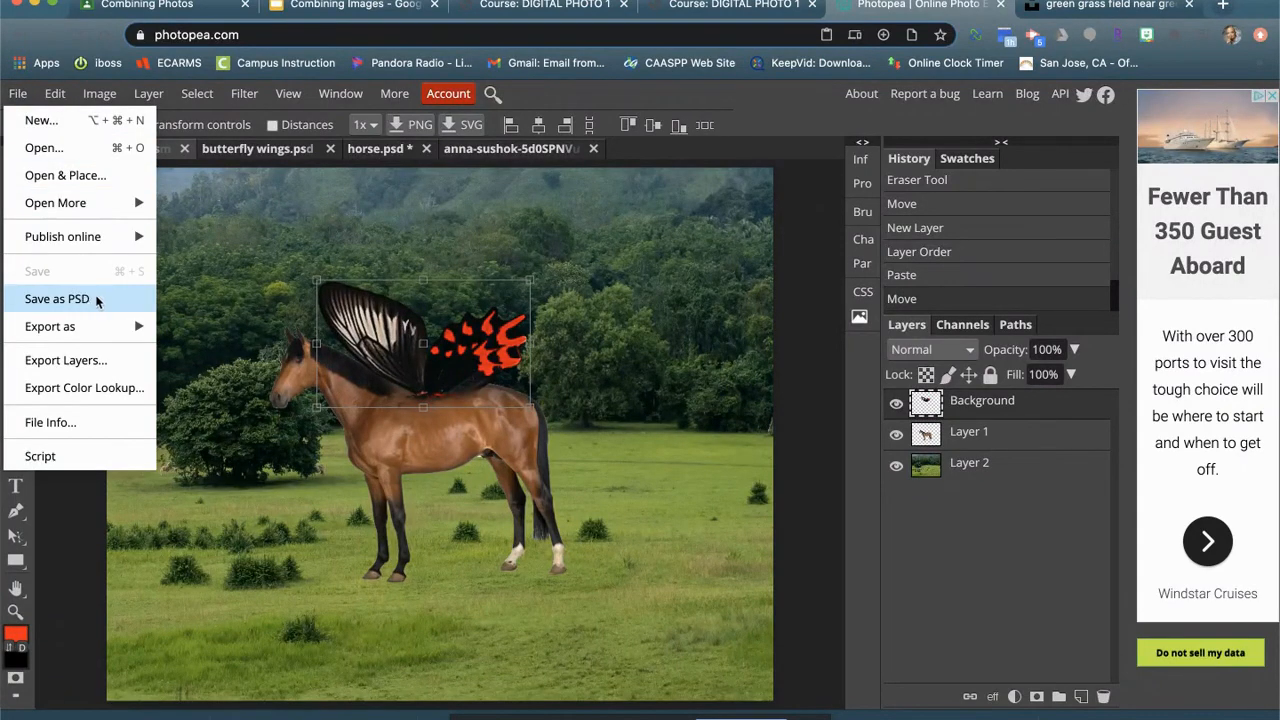
pyautogui.click(115, 300)
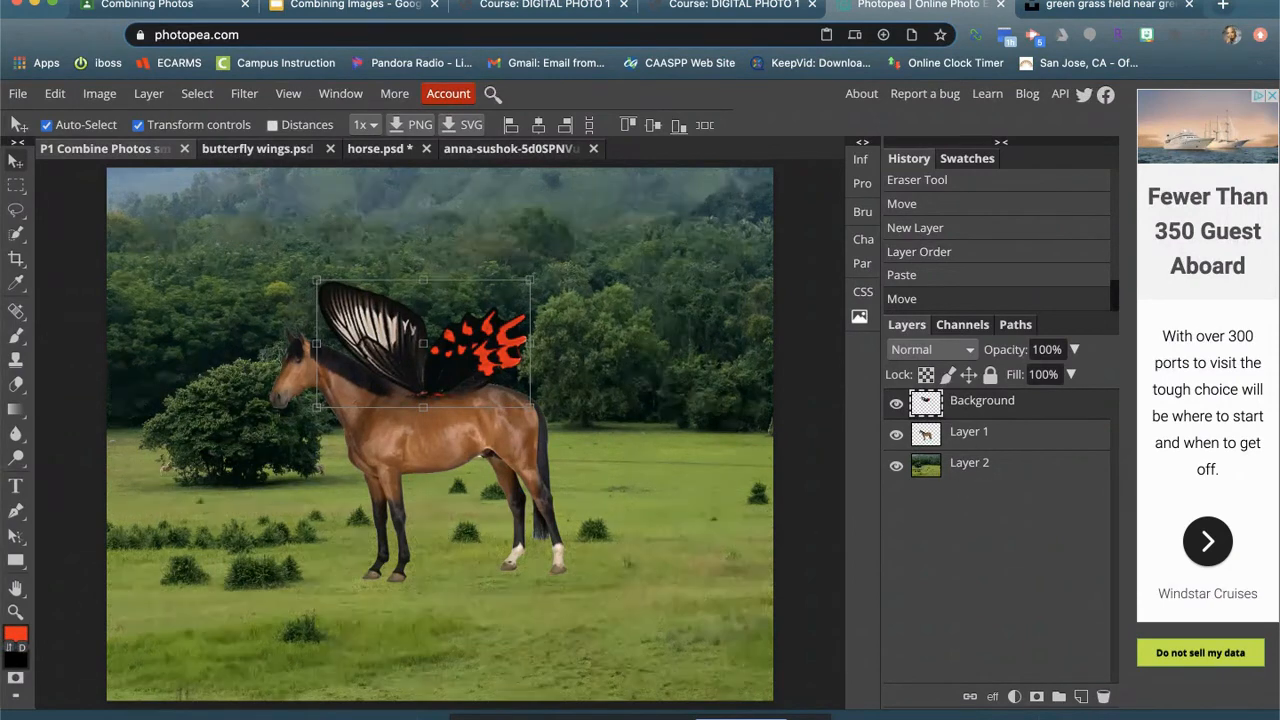
pyautogui.click(256, 287)
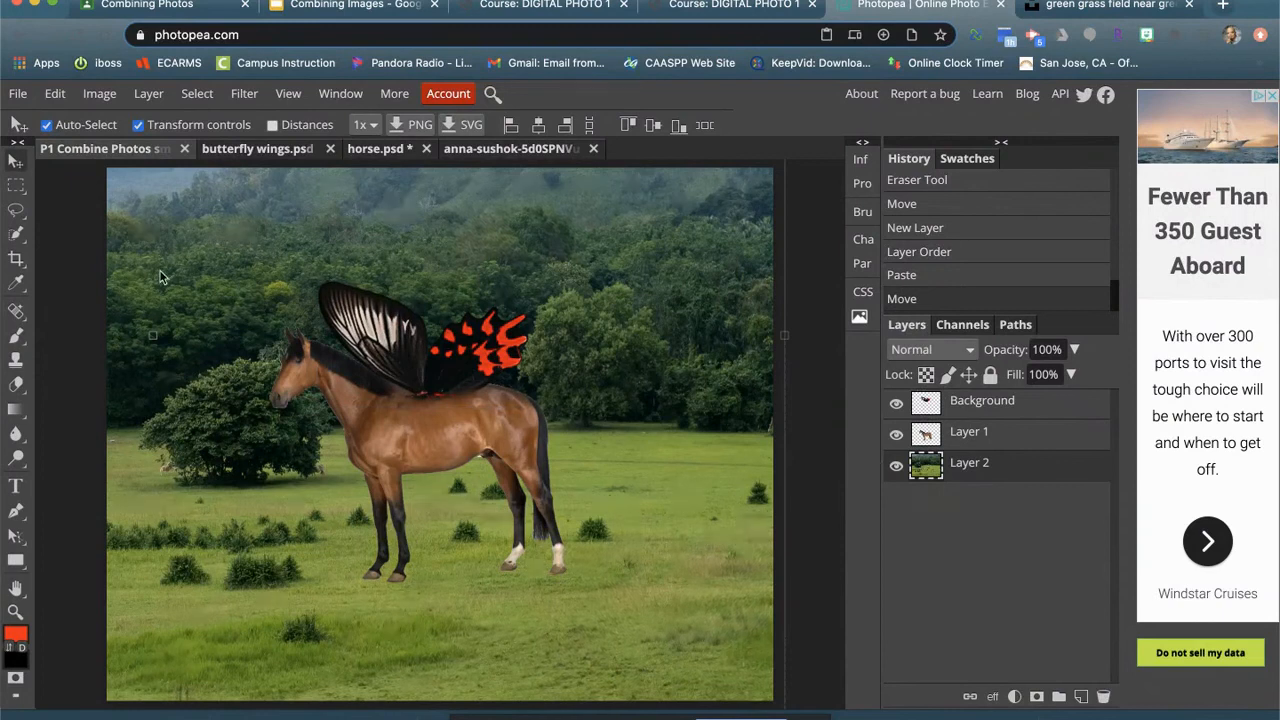
pyautogui.click(18, 93)
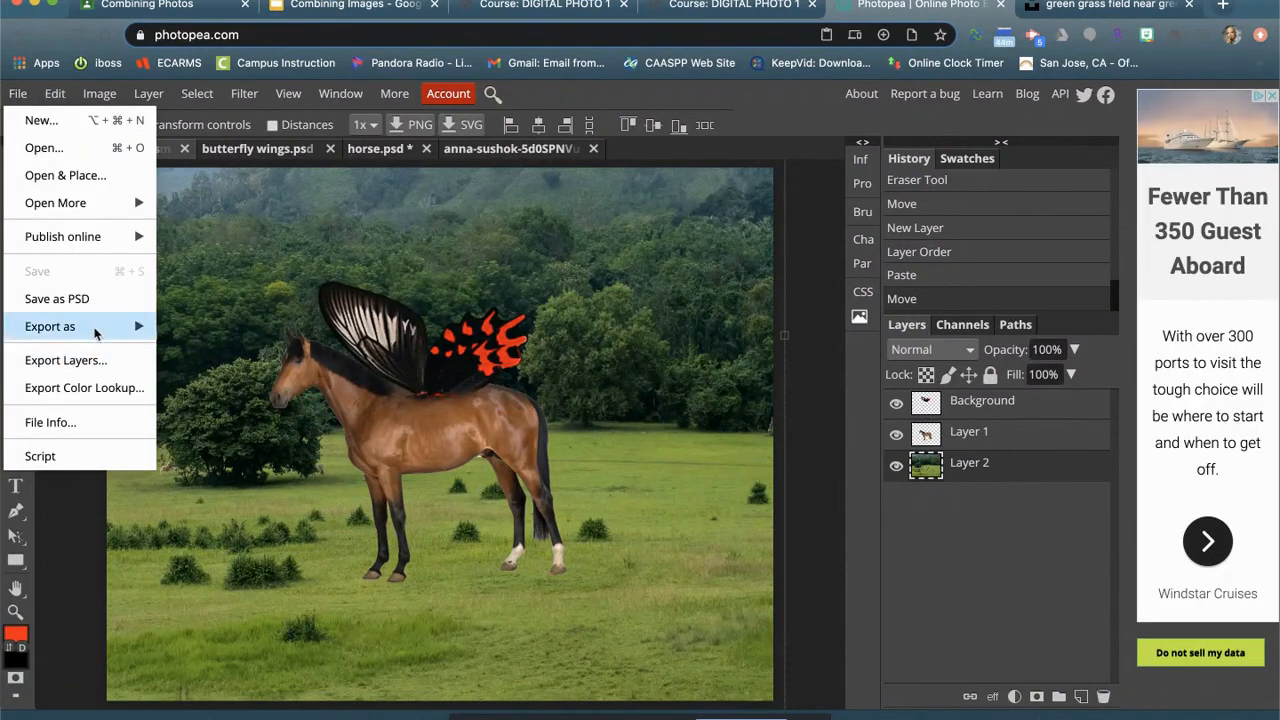
pyautogui.moveTo(139, 343)
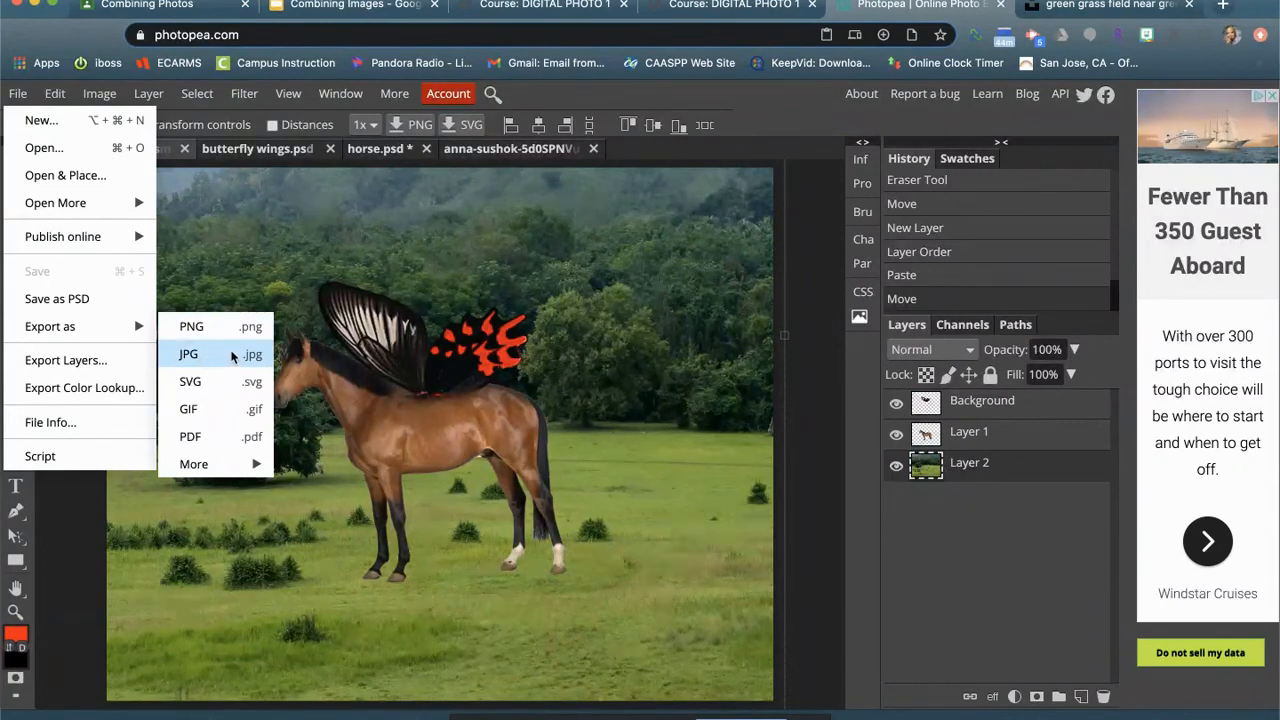
pyautogui.click(926, 540)
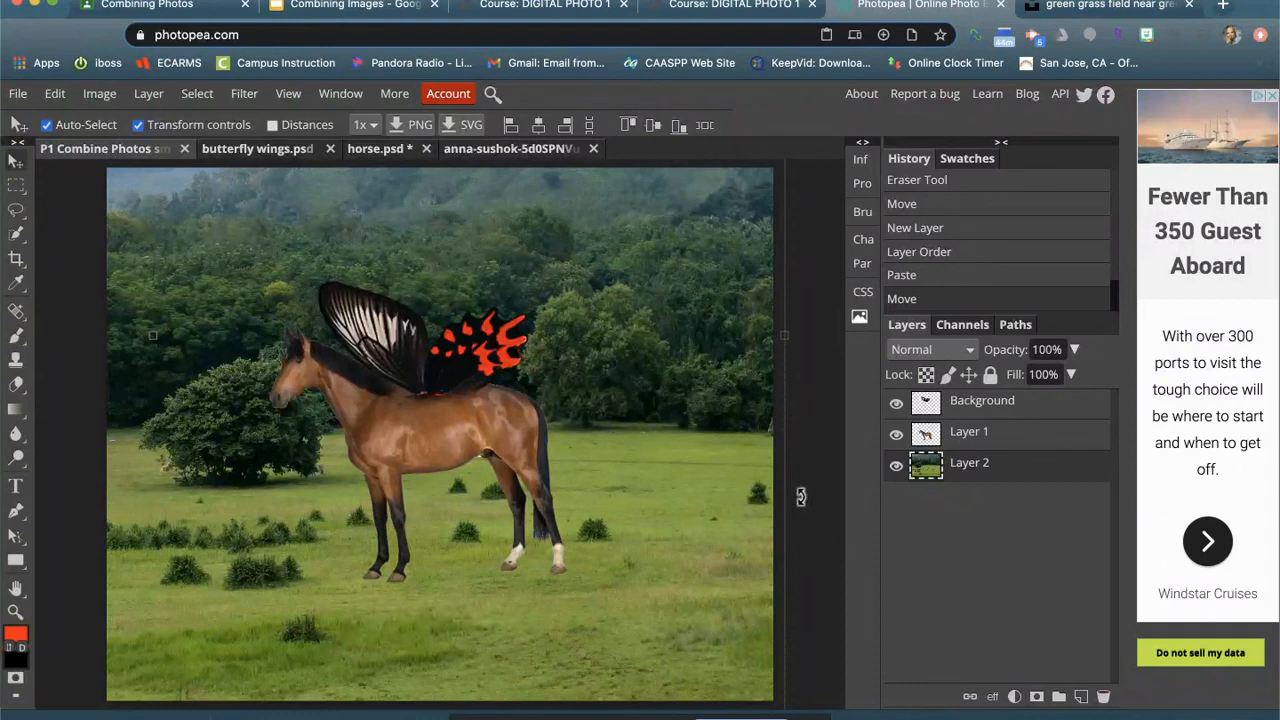
# Step: Switch to the Google Classroom page and review the Combining Photos assignment's saving, layer, background and file naming requirements
pyautogui.click(148, 5)
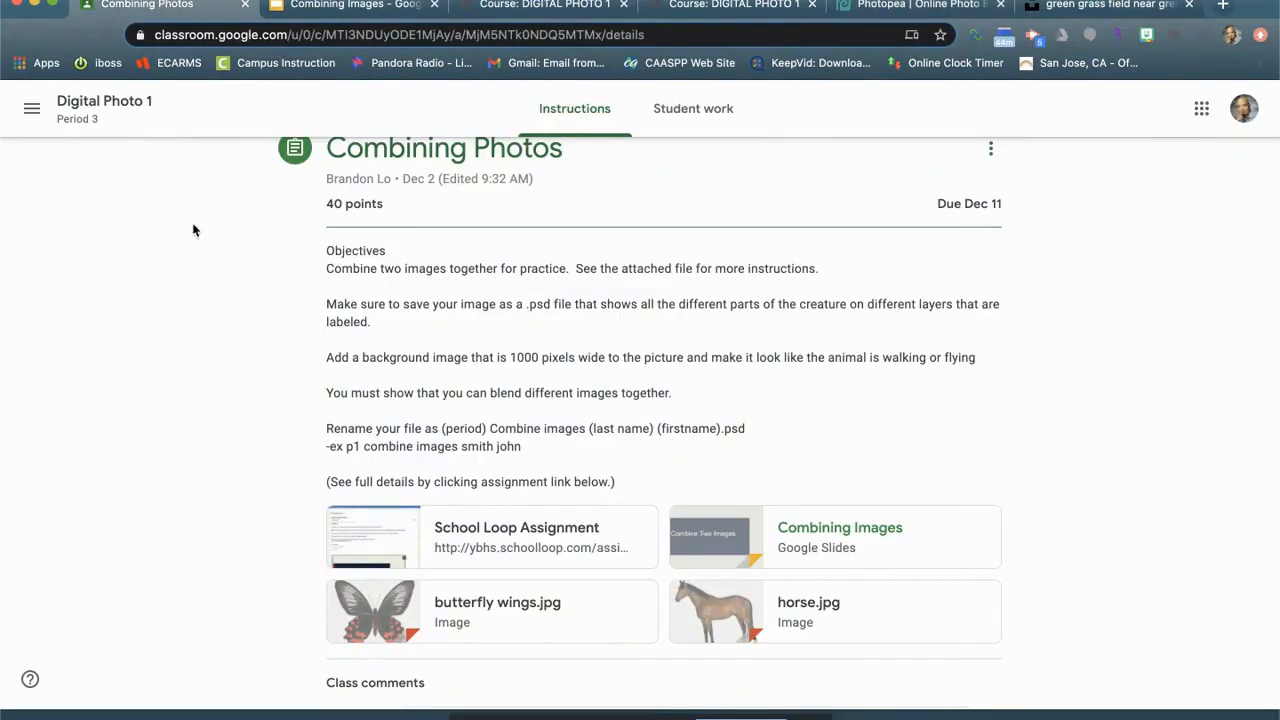
pyautogui.scroll(-1, 597, 352)
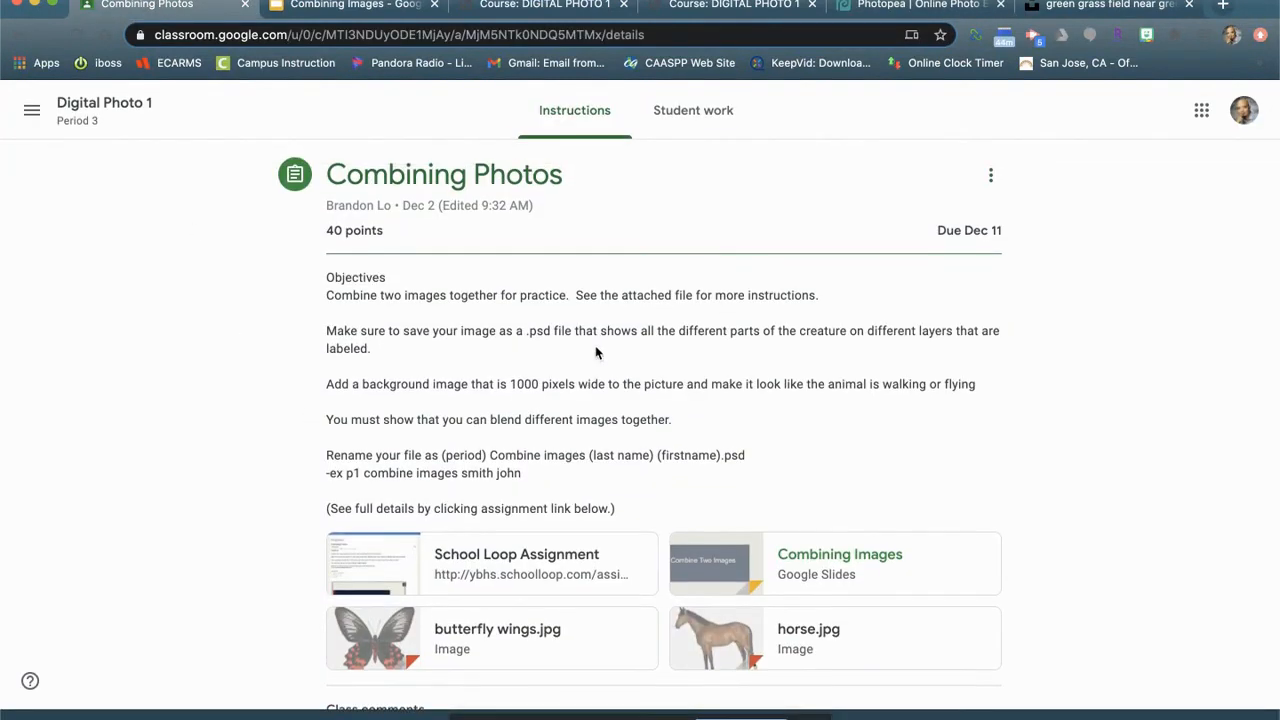
pyautogui.scroll(-2, 597, 352)
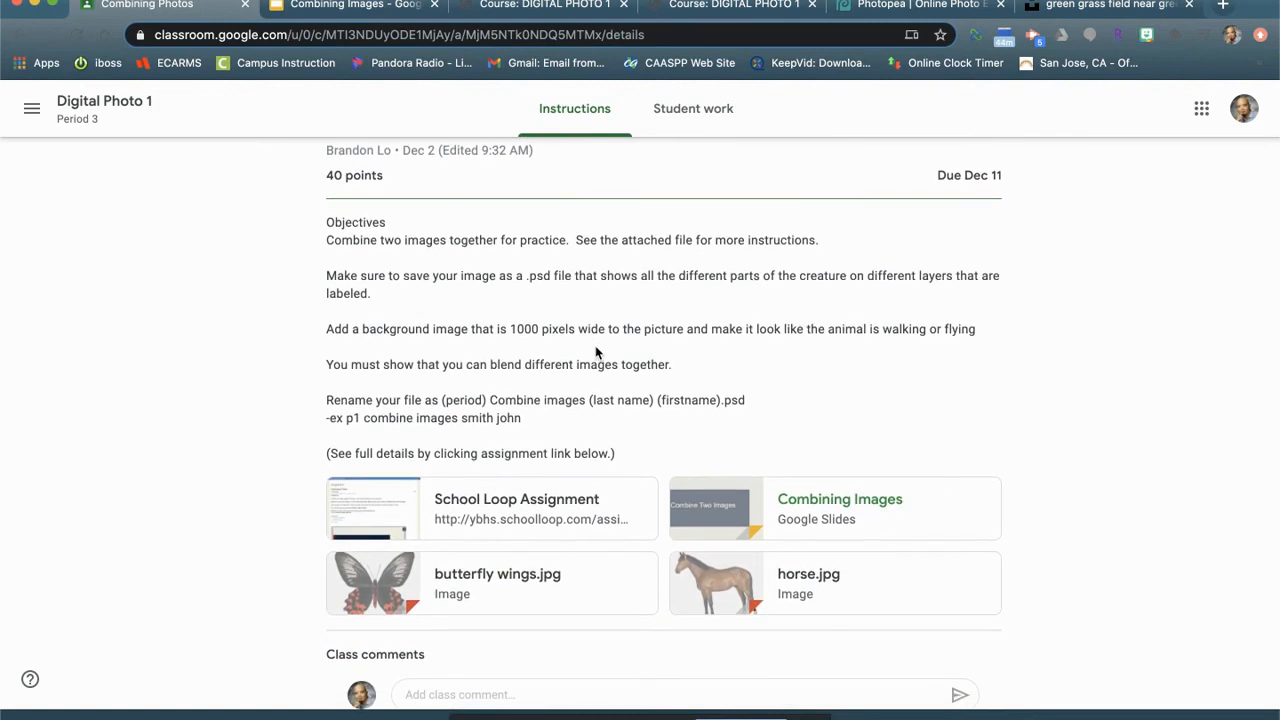